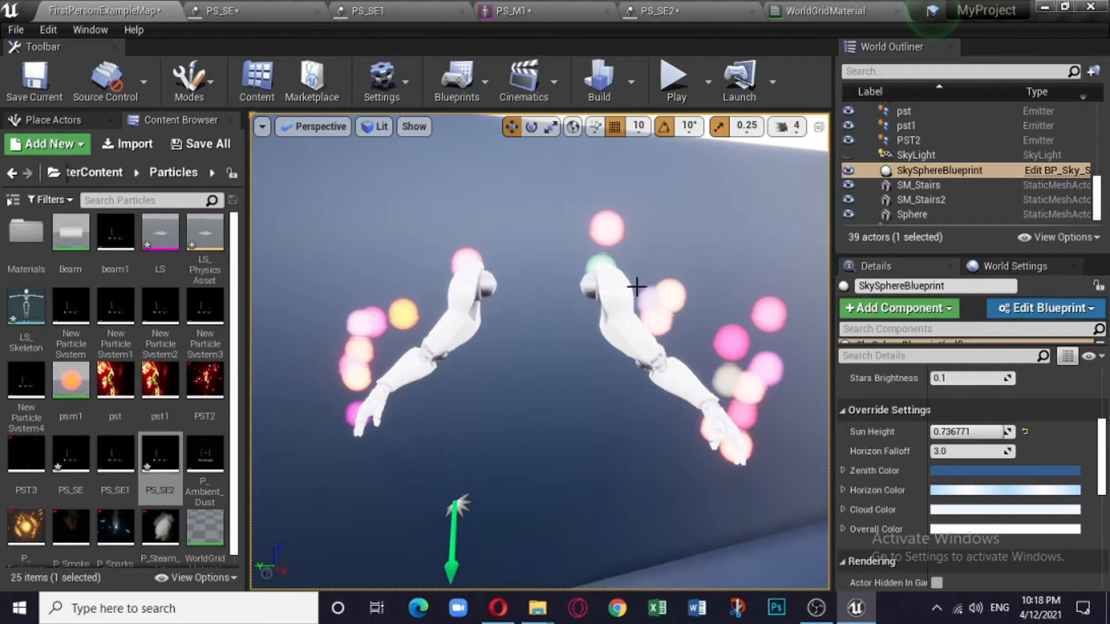
- Examine the glowing particle effects around the mannequin arm meshes and over the checkered landscape mesh from several angles
right_drag(466, 420, 301, 419)
key(w)
key(w)
key(d)
key(d)
key(a)
right_drag(520, 511, 503, 510)
key(s)
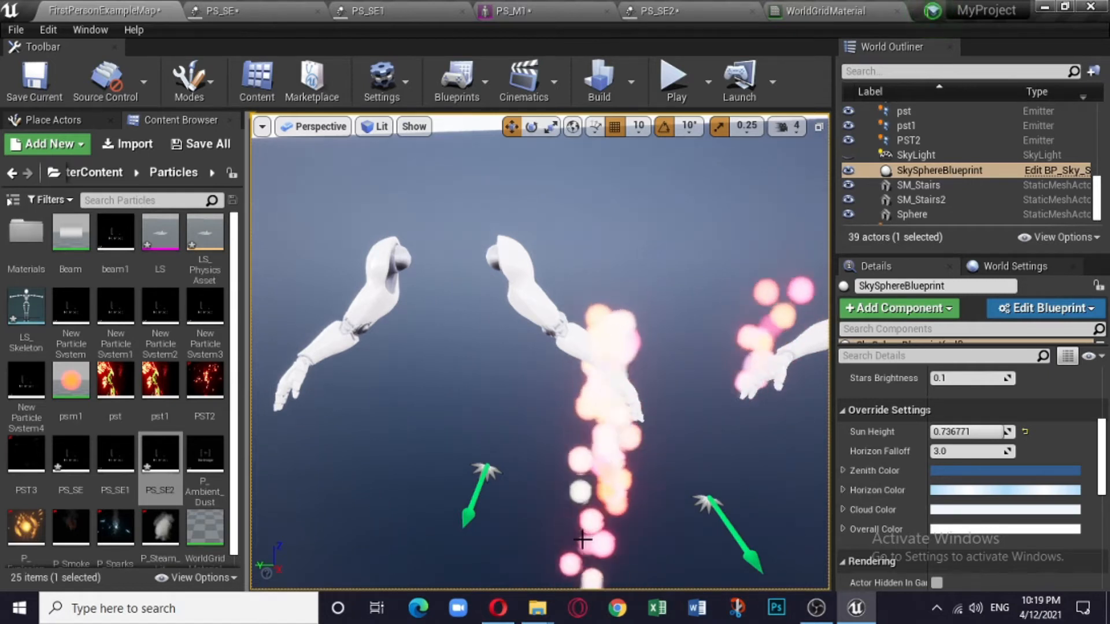
right_drag(543, 370, 576, 368)
key(w)
key(s)
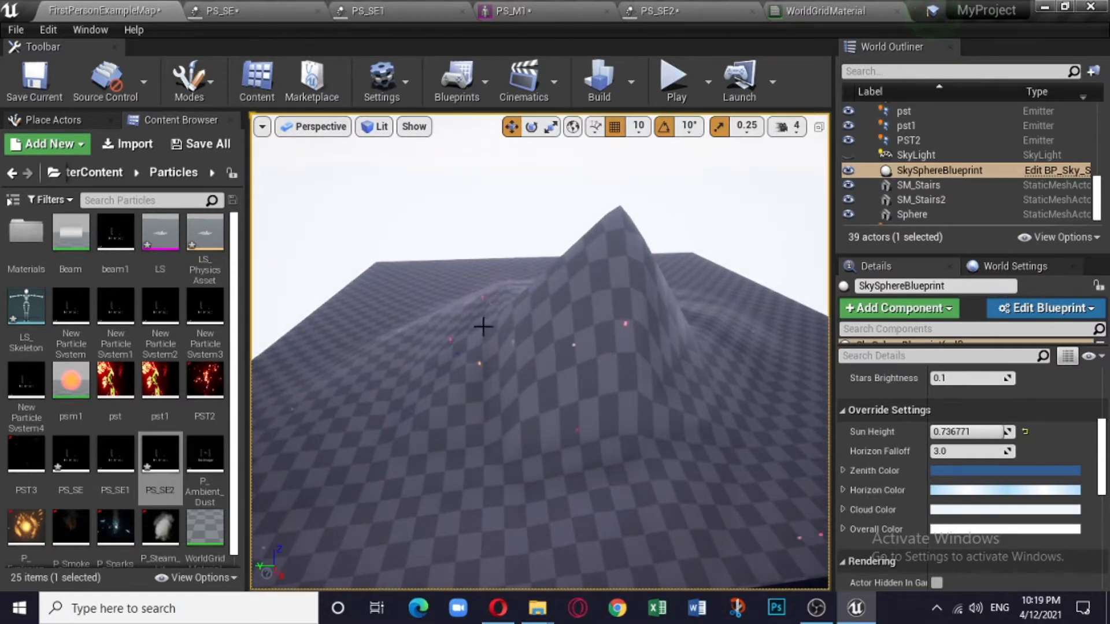
right_drag(723, 536, 711, 430)
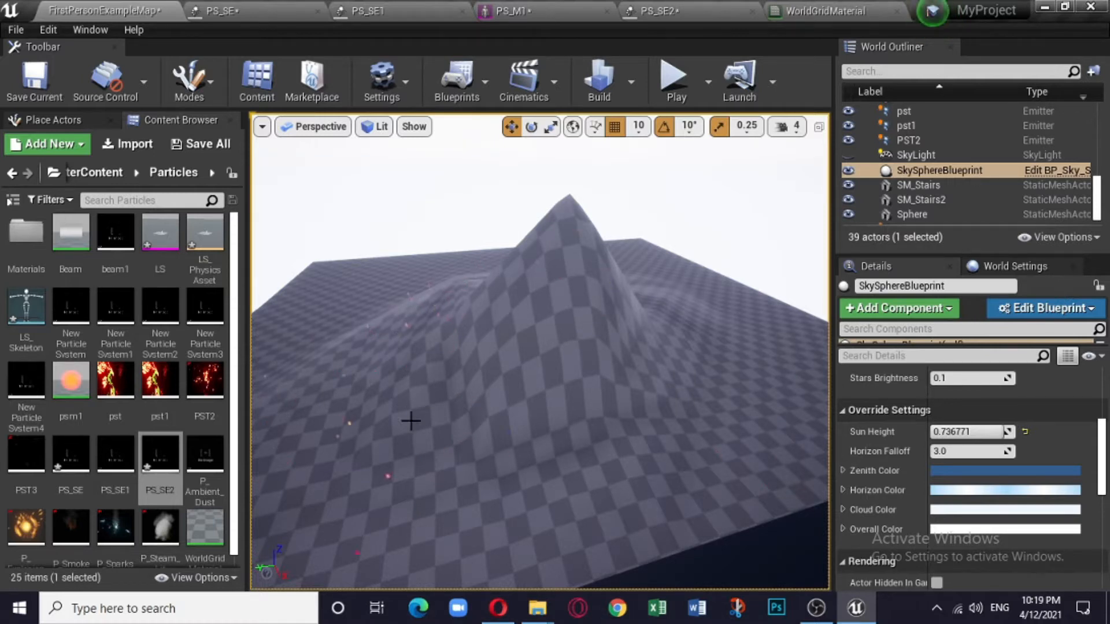
right_drag(538, 359, 451, 358)
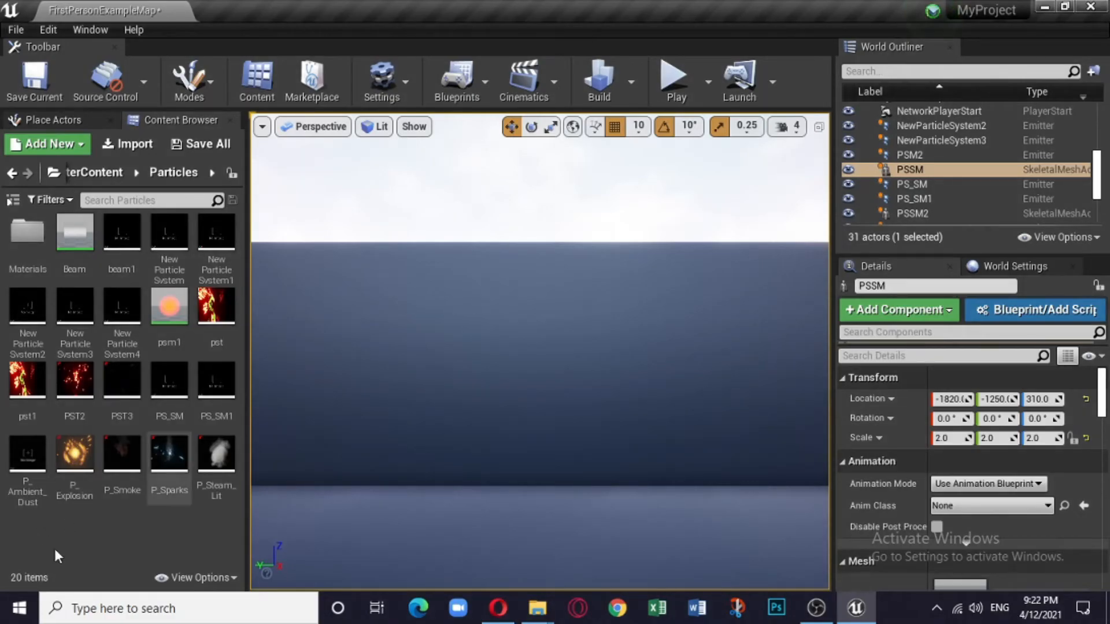
- Create a new particle system in the Particles folder and name it PS_SE
right_click(105, 517)
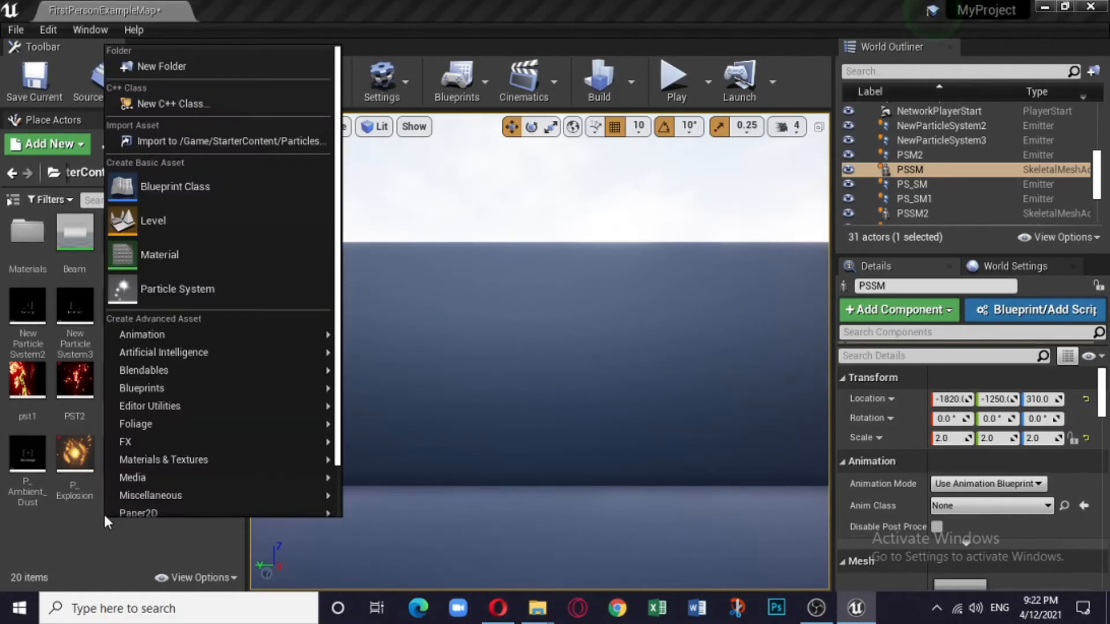
click(193, 287)
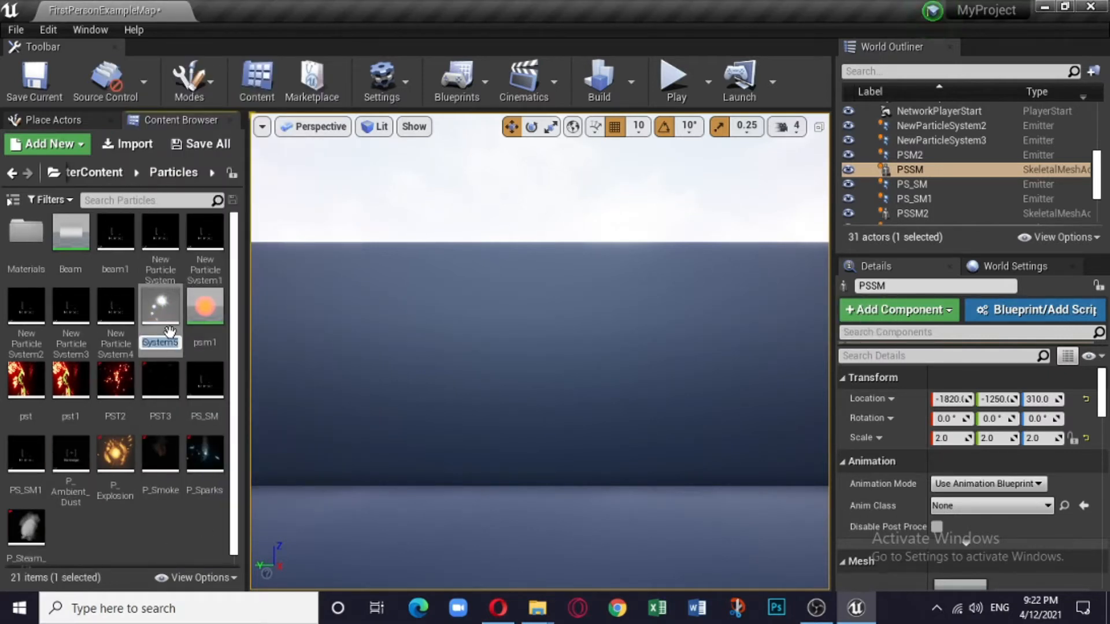
text(P)
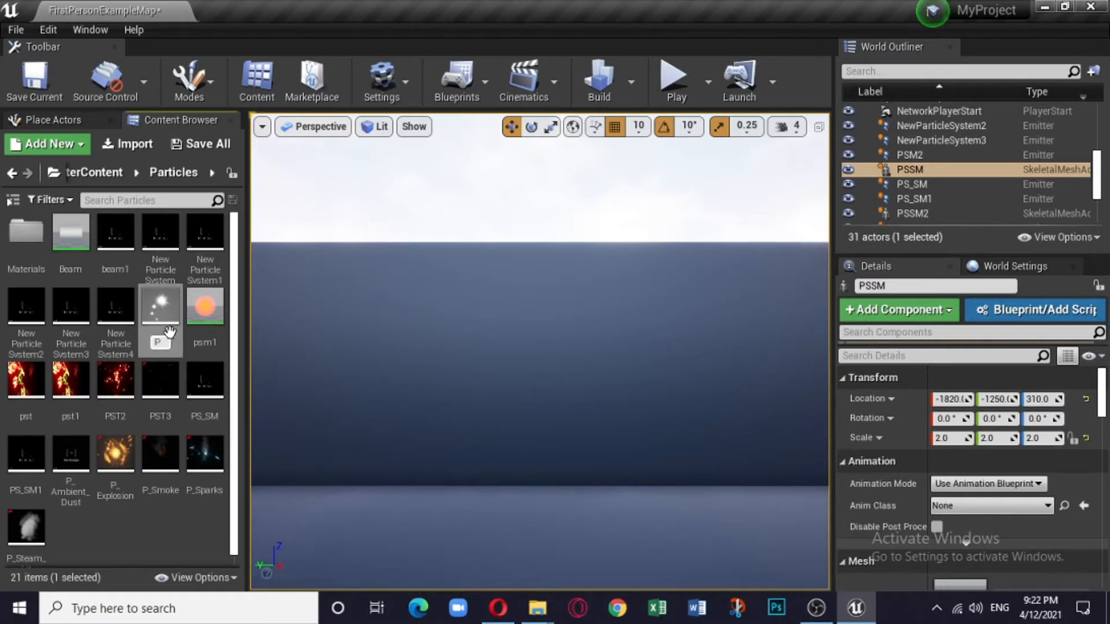
text(S_)
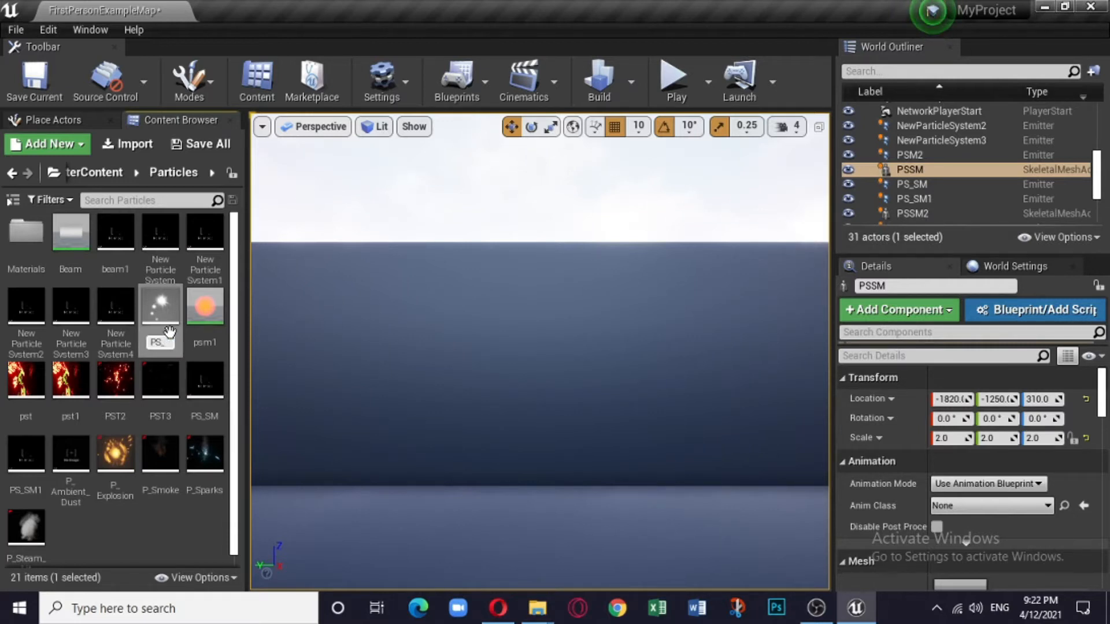
text(SM)
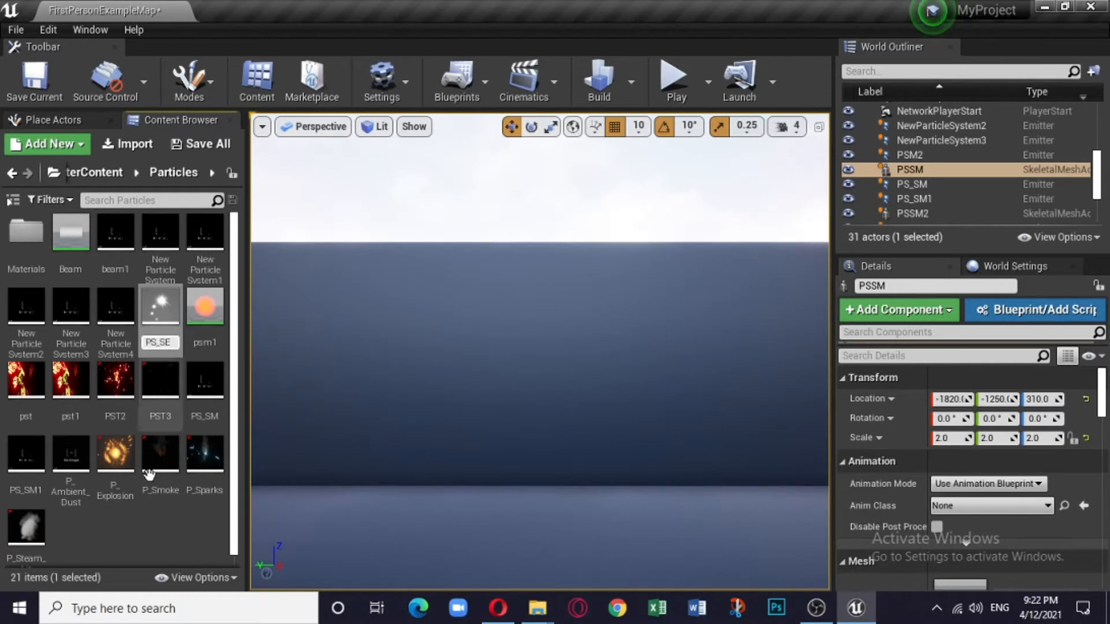
key(Return)
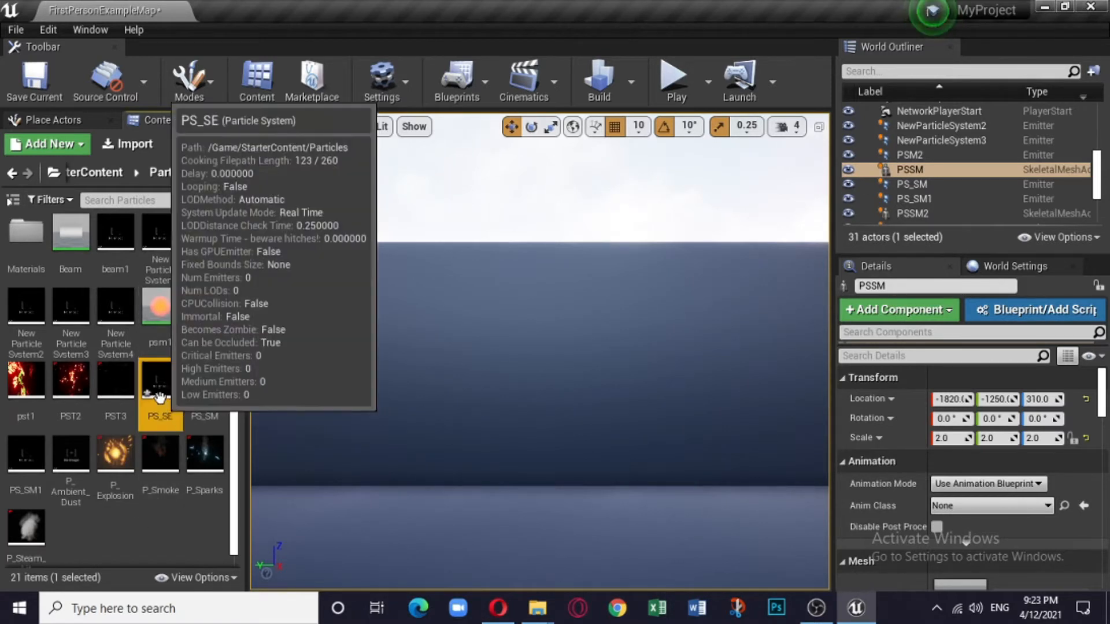
- Open the PS_SE particle system and assign the Beam1 material in the emitter's Required module
double_click(161, 394)
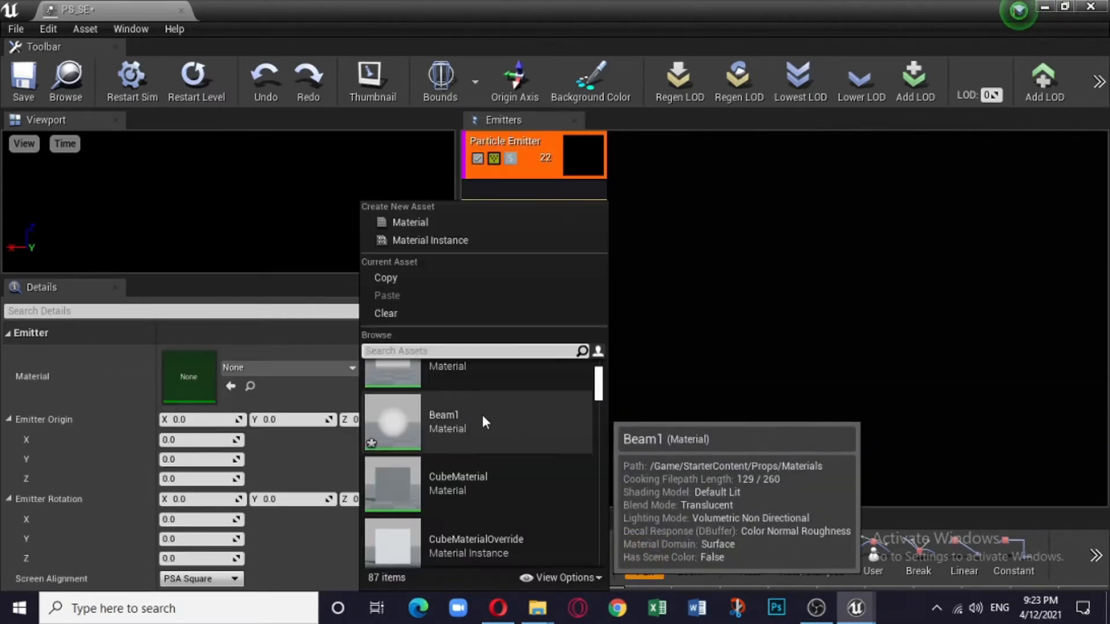
click(481, 415)
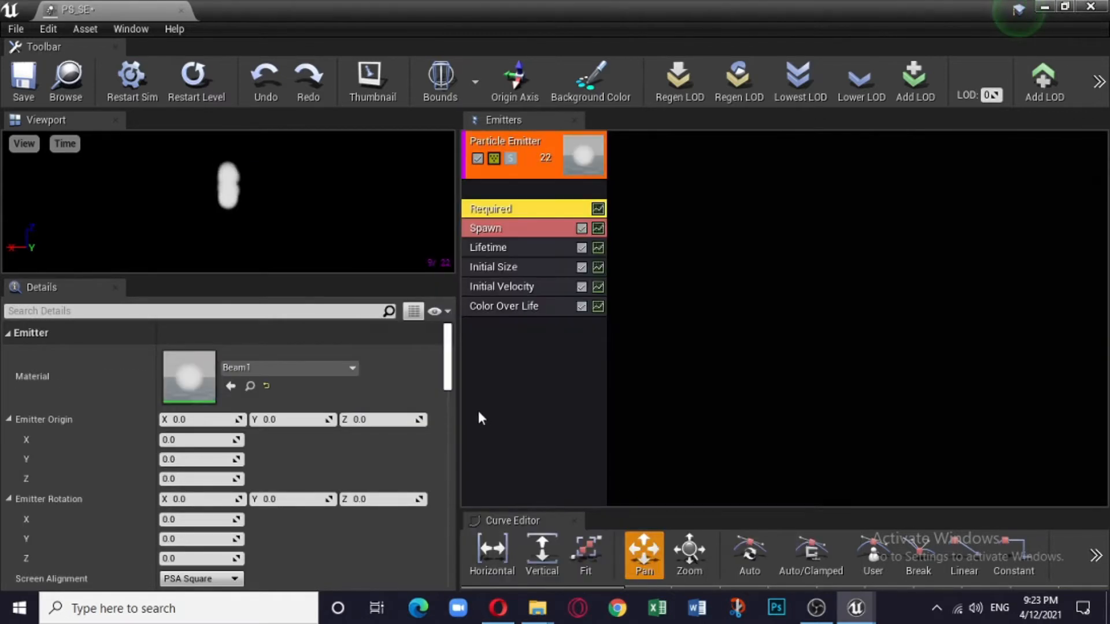
- Replace the emitter's Color Over Life module with an Initial Color module placed directly above Initial Size
right_click(525, 340)
mouse_move(577, 347)
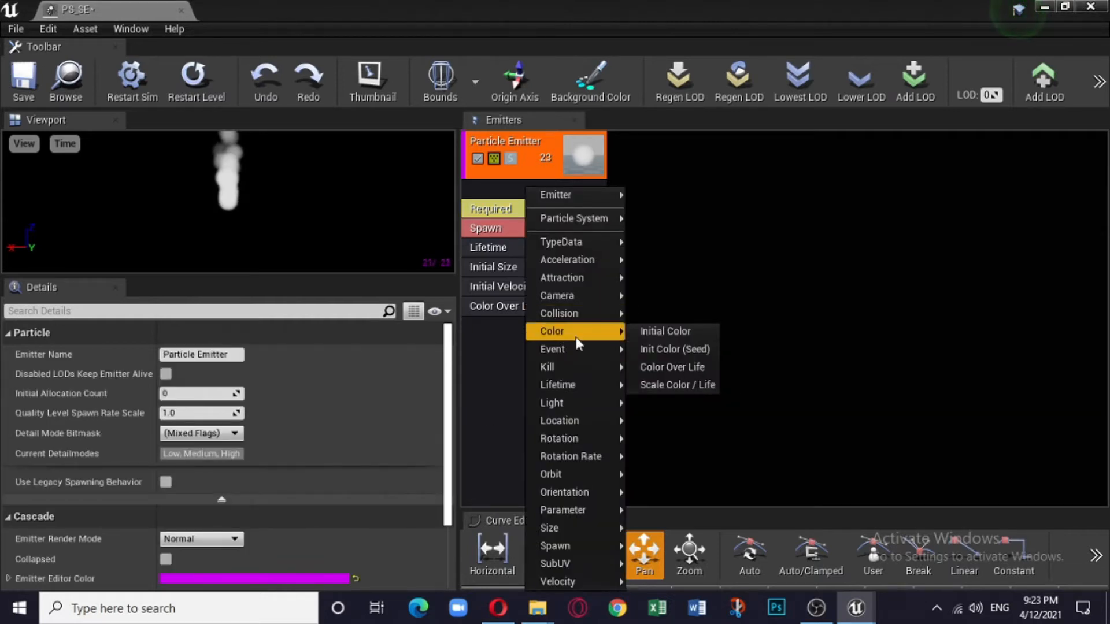
click(671, 330)
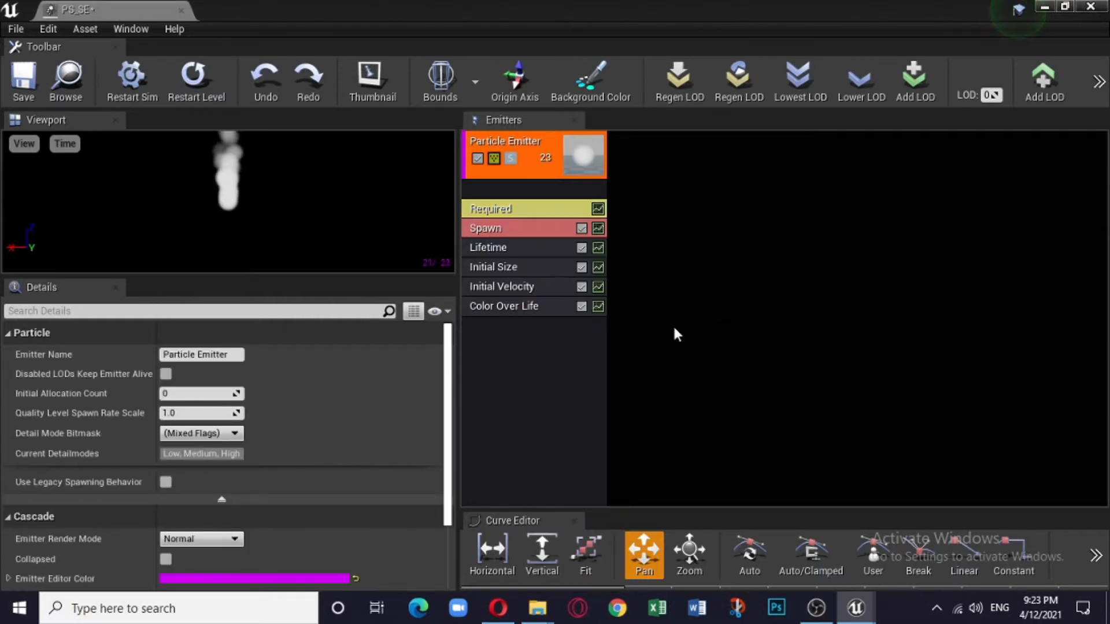
right_click(526, 308)
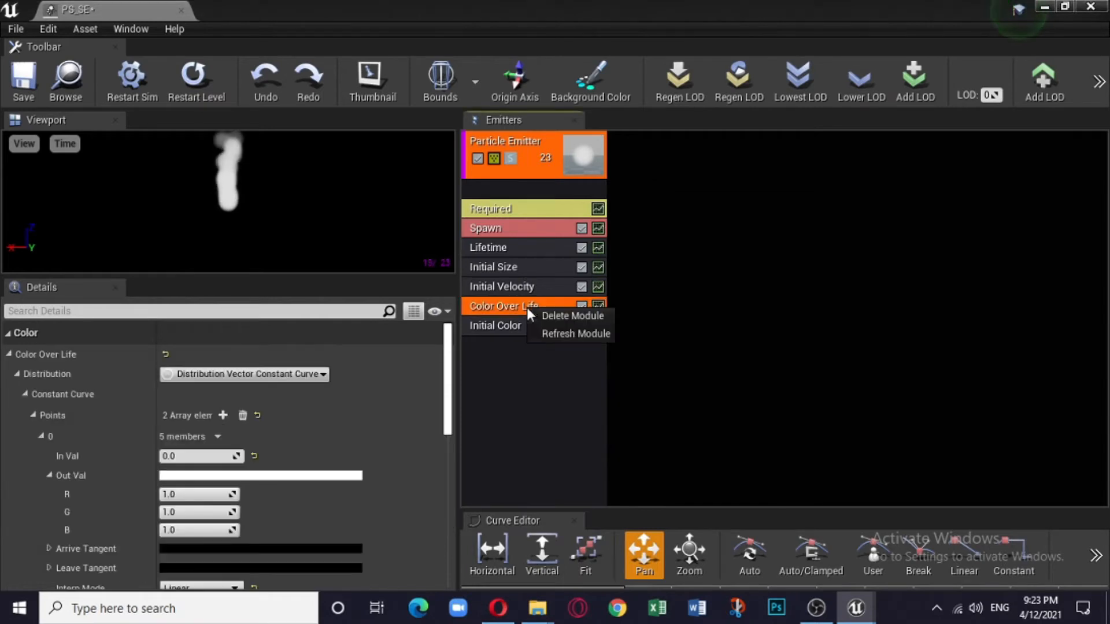
click(572, 312)
drag(536, 308, 535, 268)
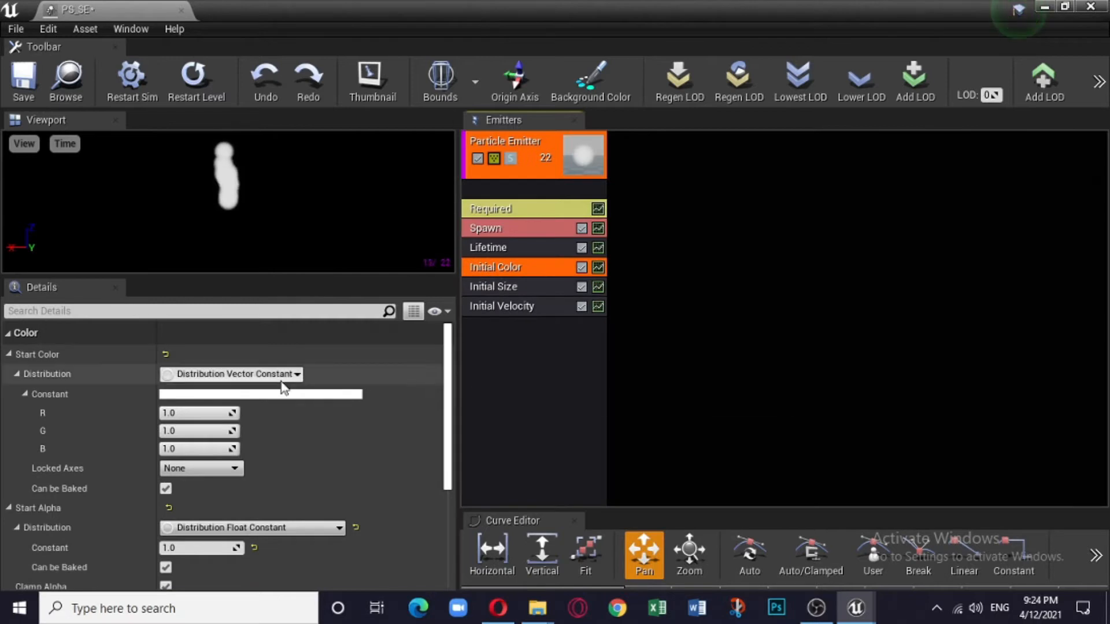
- Change the Start Color distribution to Distribution Vector Uniform and set its Max color to red (R 1.0, G 0.135417, B 0.135417)
click(276, 395)
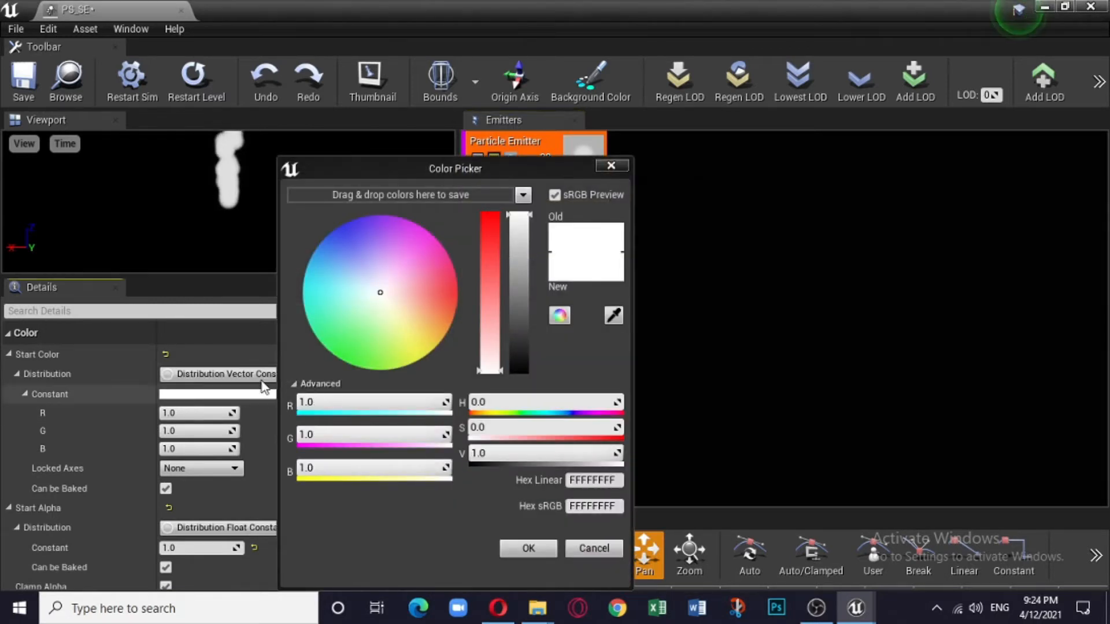
click(595, 548)
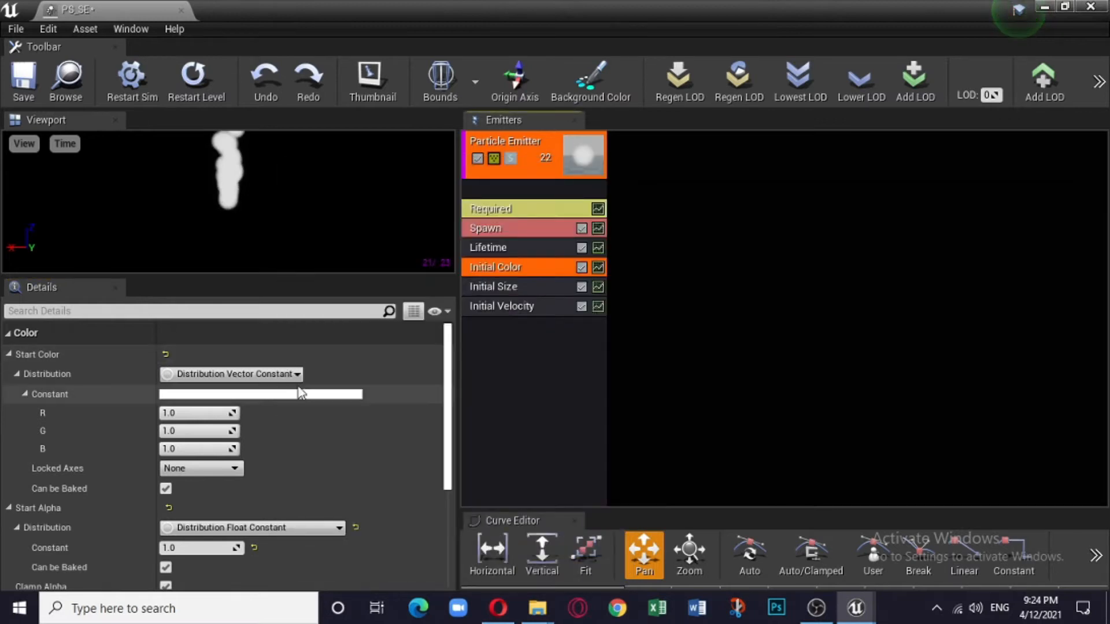
click(297, 374)
click(273, 457)
click(270, 395)
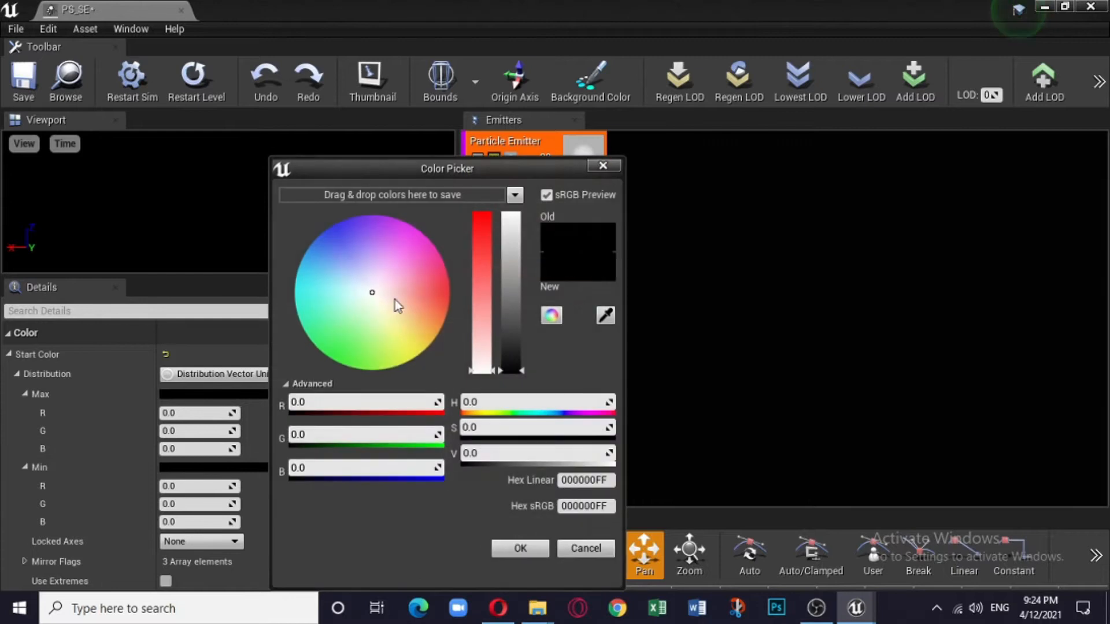
click(439, 292)
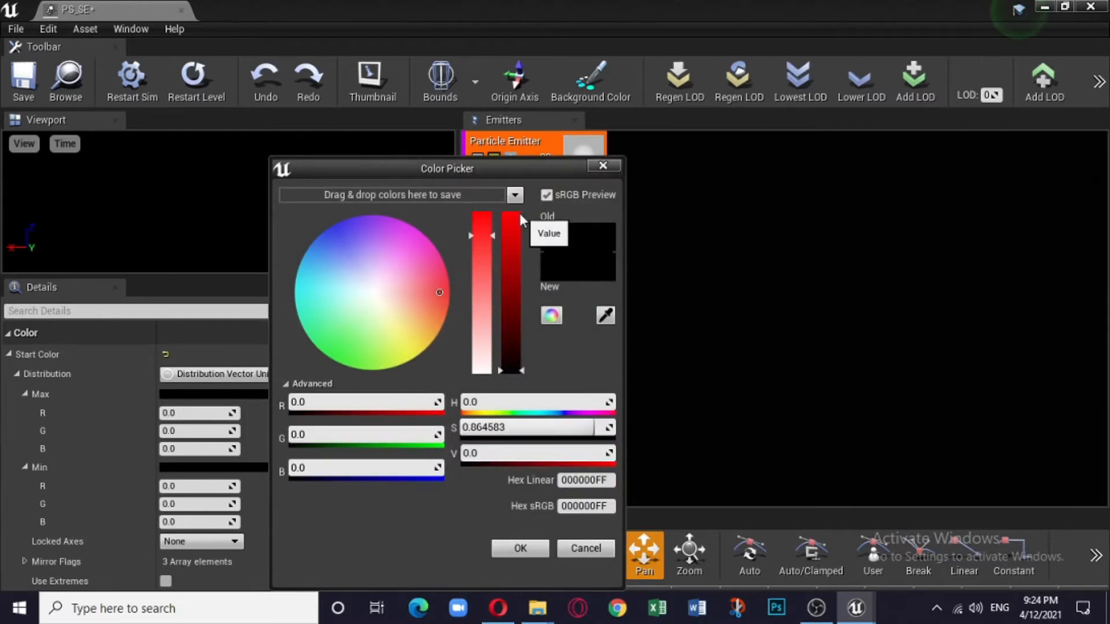
click(518, 214)
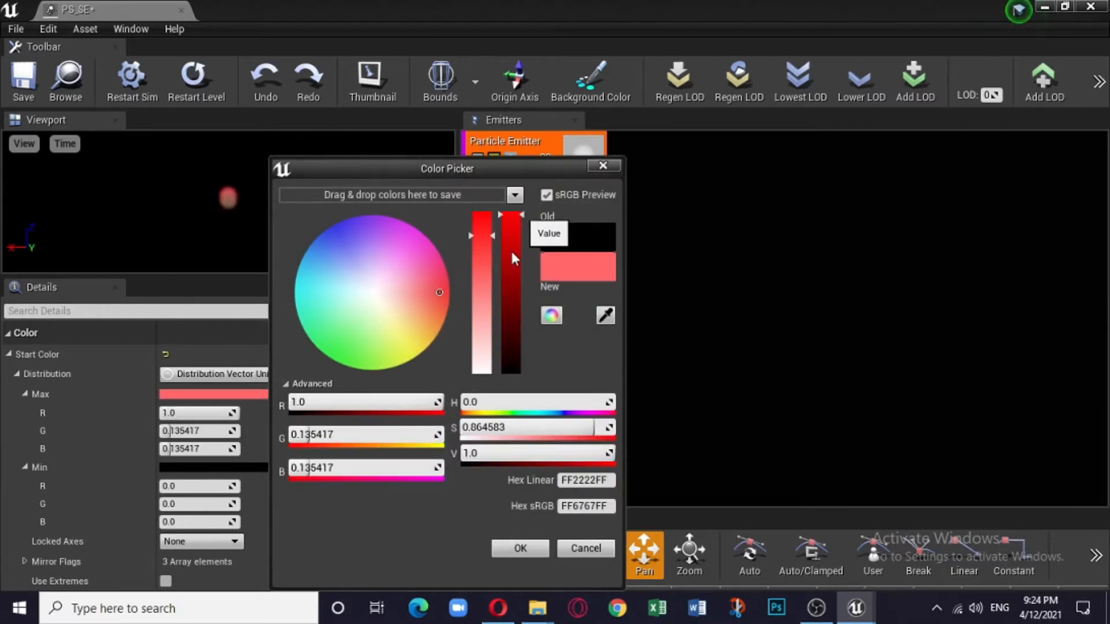
click(499, 549)
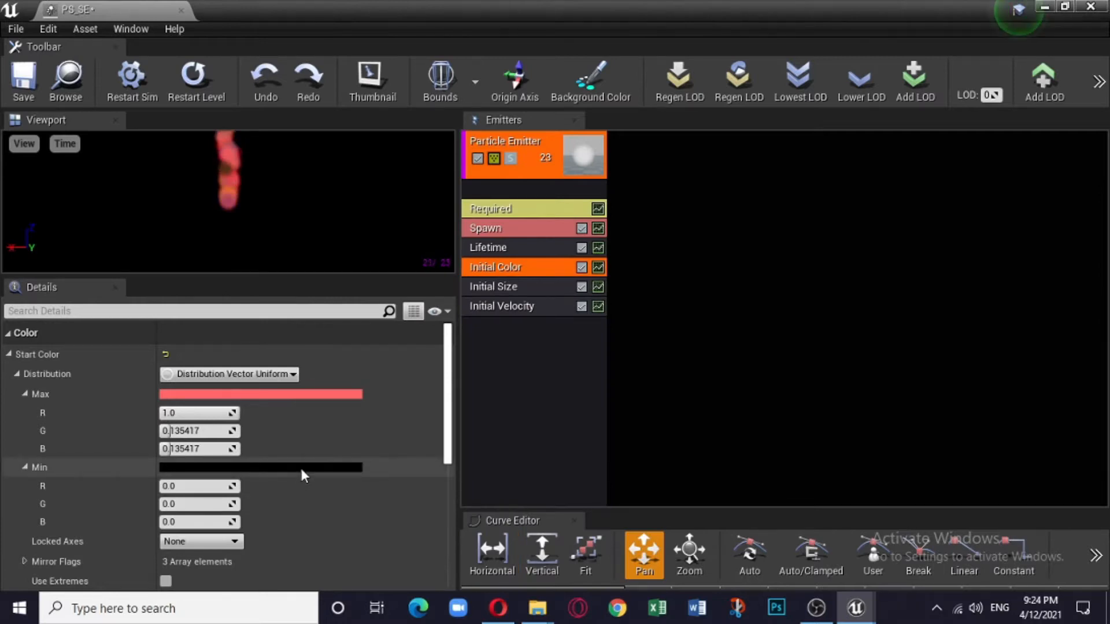
- Try to give the Start Color's Min a cyan-green hue
click(299, 466)
click(334, 291)
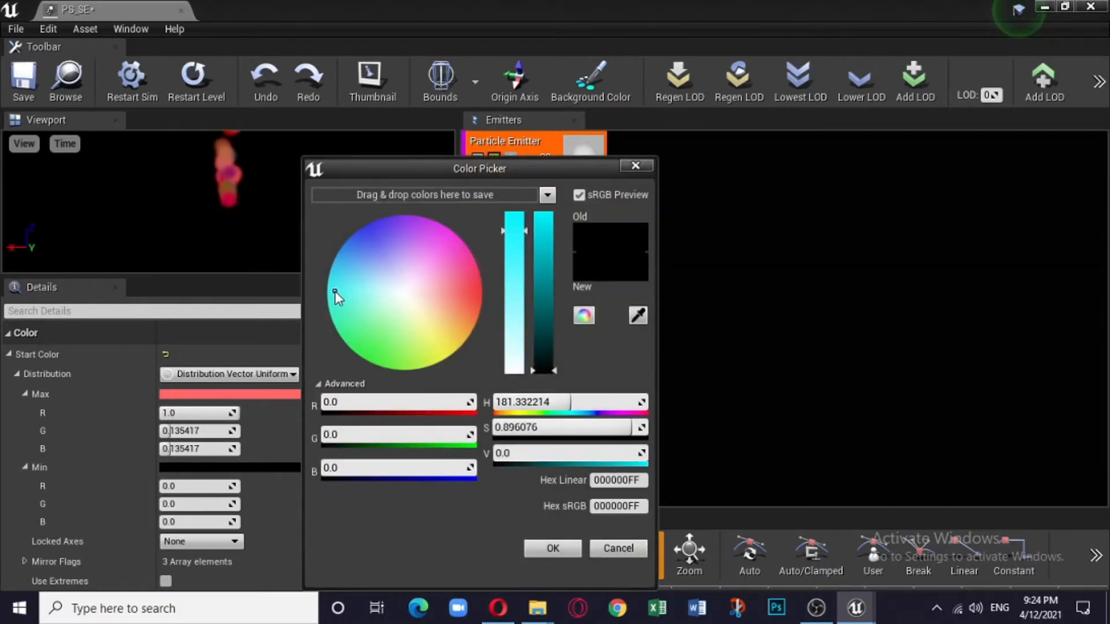
click(345, 332)
click(569, 548)
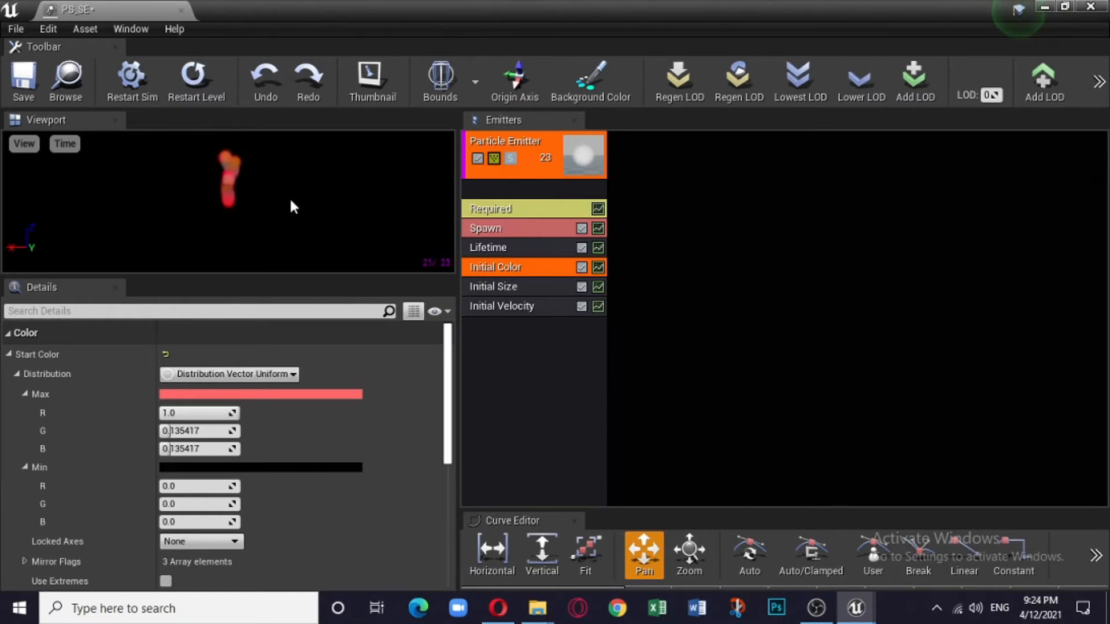
- Add a Skel Vert/Surf Location module to the emitter and show its settings
click(484, 370)
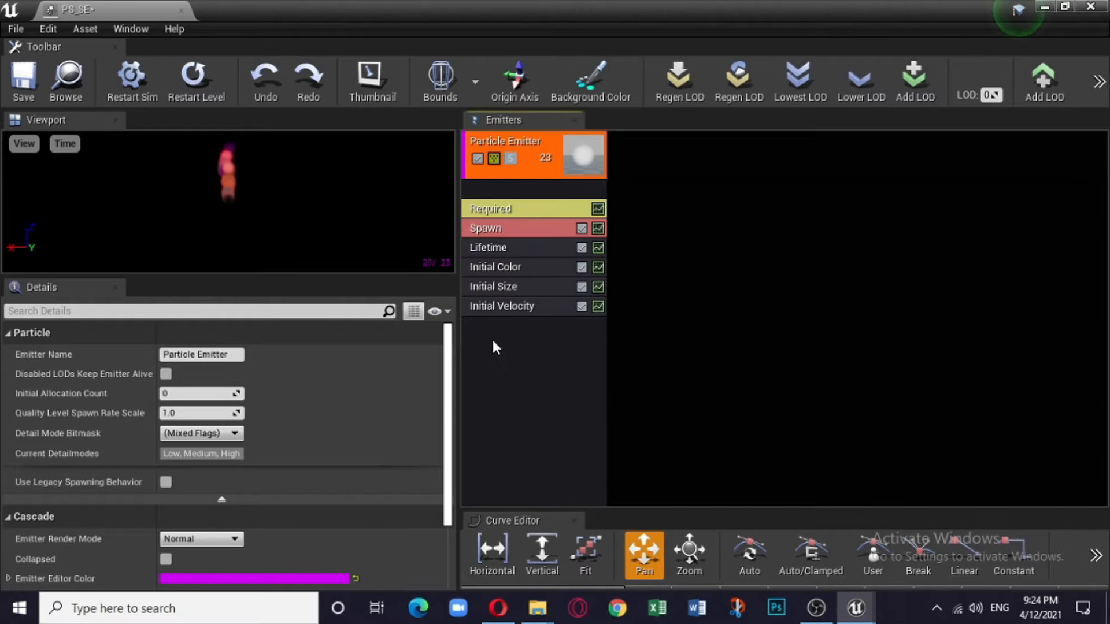
right_click(492, 342)
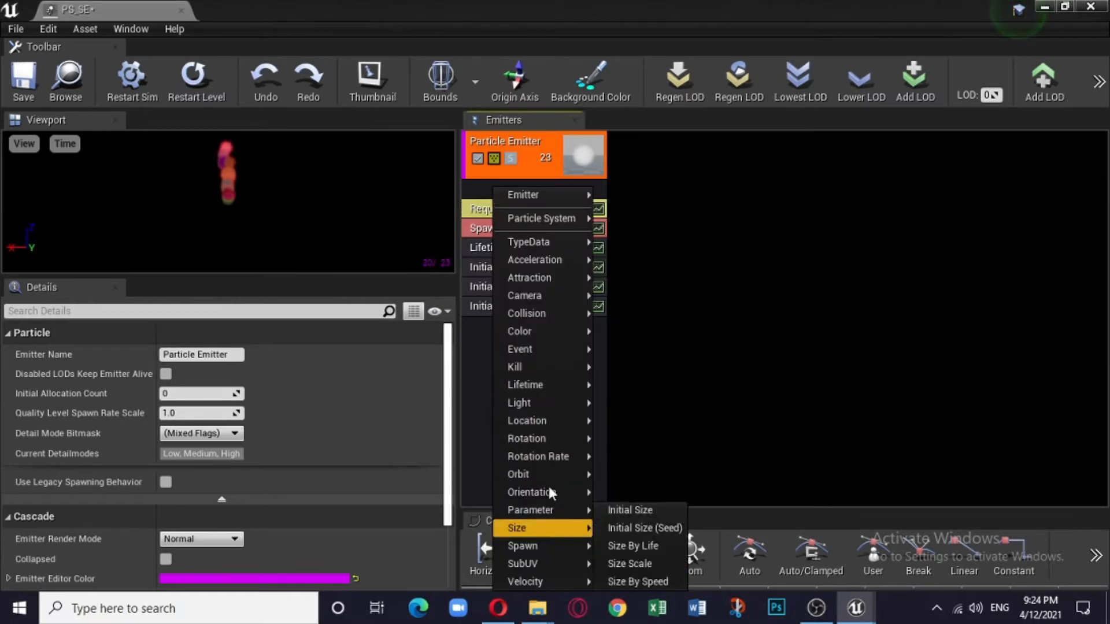
mouse_move(553, 425)
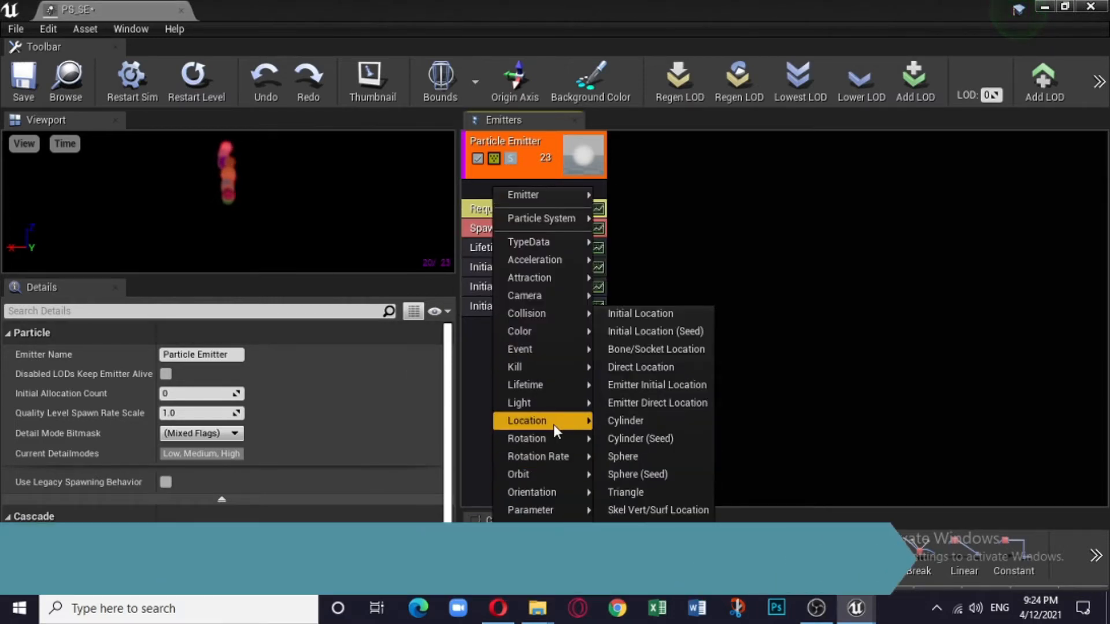
click(661, 510)
click(526, 327)
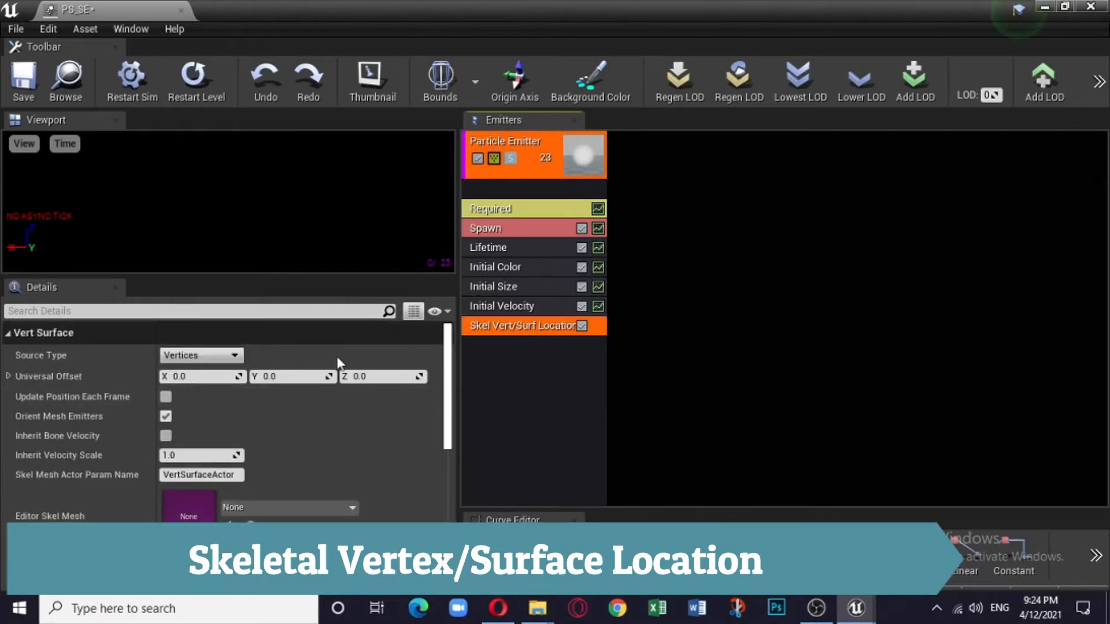
- Dock the PS_SE editor beside the FirstPersonExampleMap level, return to the level and open the Character's Mesh folder
drag(86, 10, 280, 11)
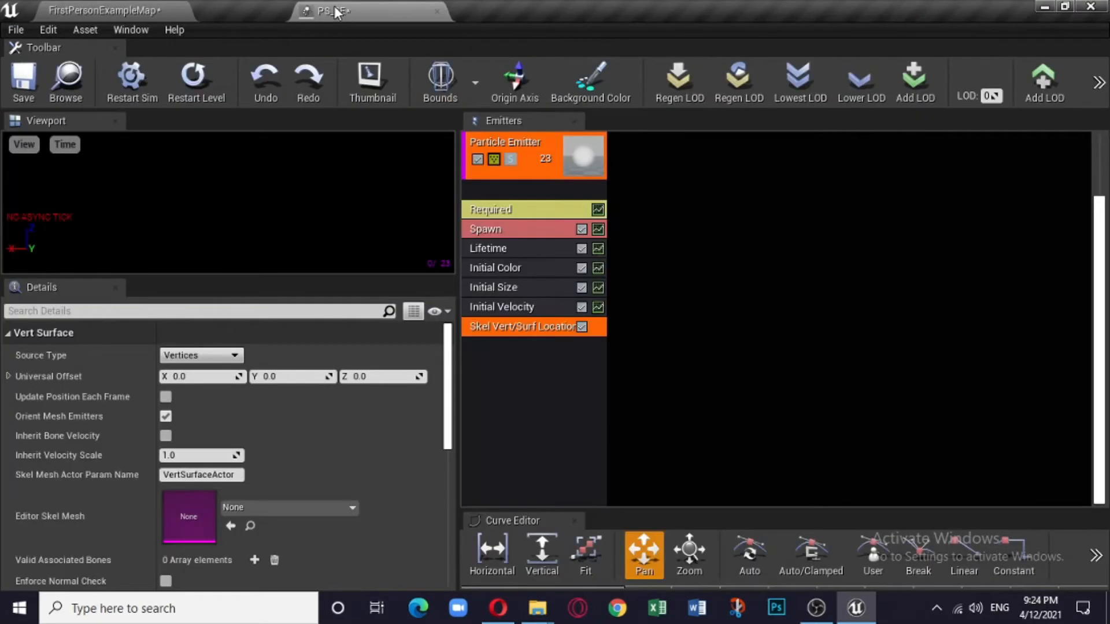
click(99, 11)
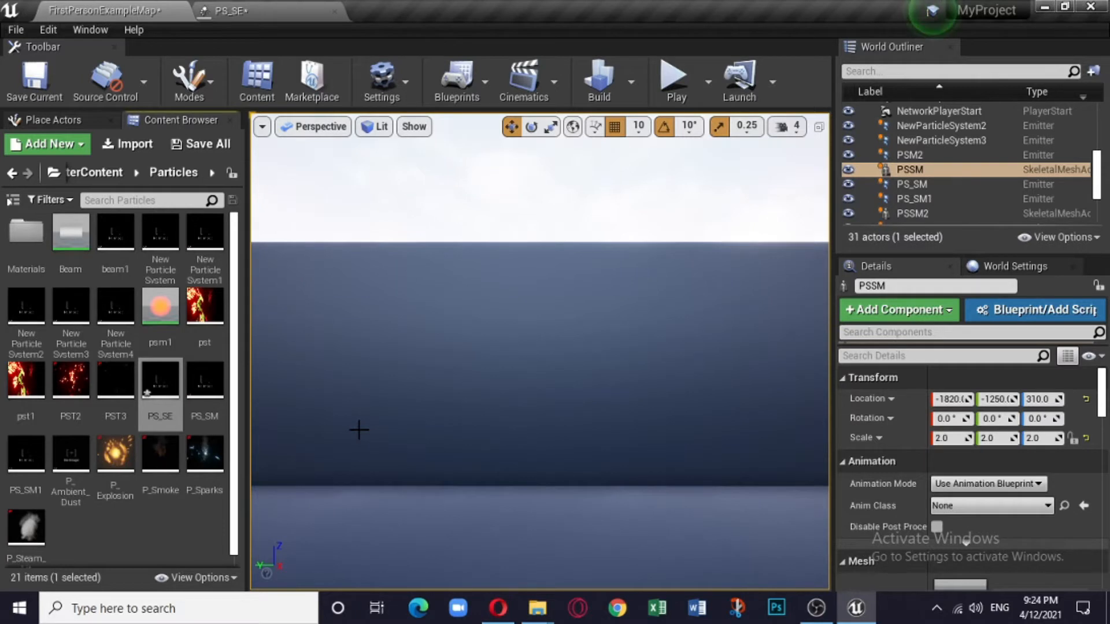
click(183, 202)
text(s)
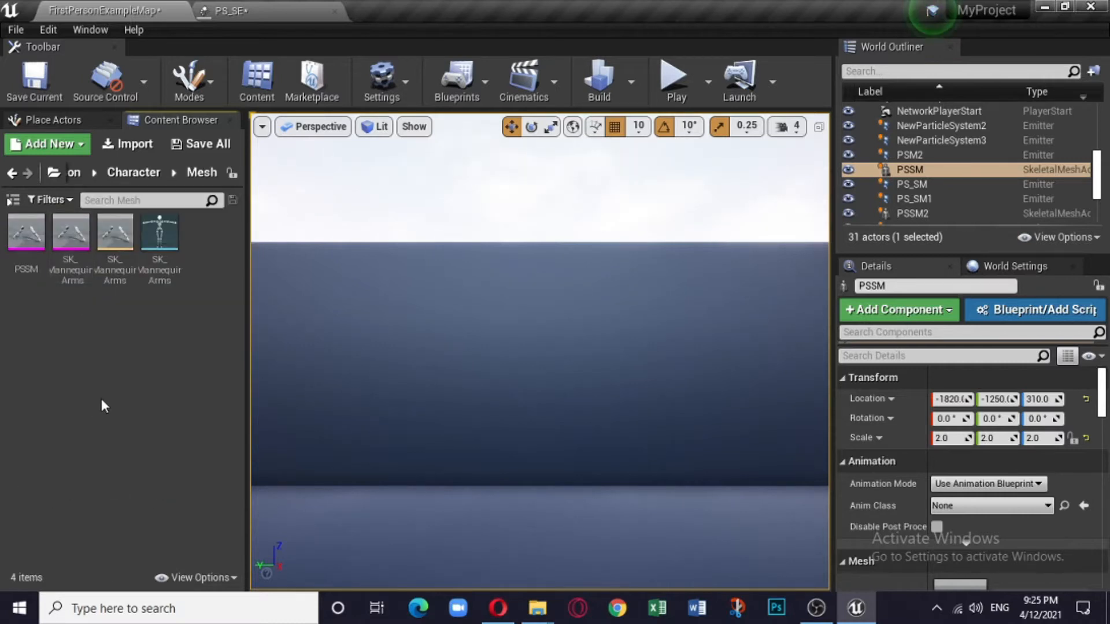
- Duplicate the first SK_Mannequin_Arms skeletal mesh in the Mesh folder and name the copy PS_M1
click(89, 249)
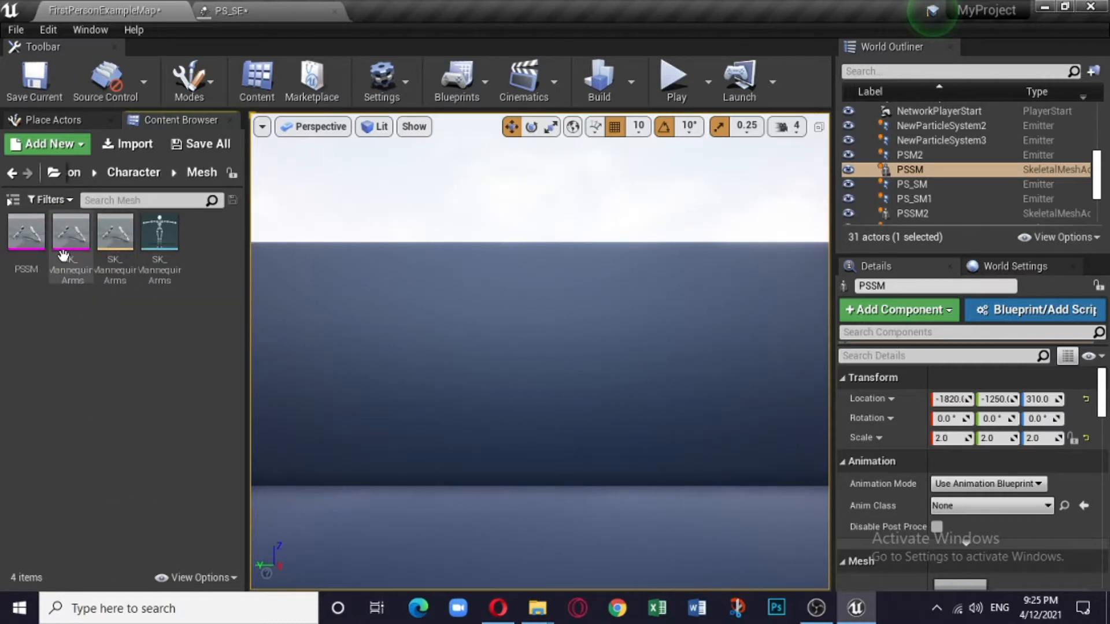
right_click(65, 234)
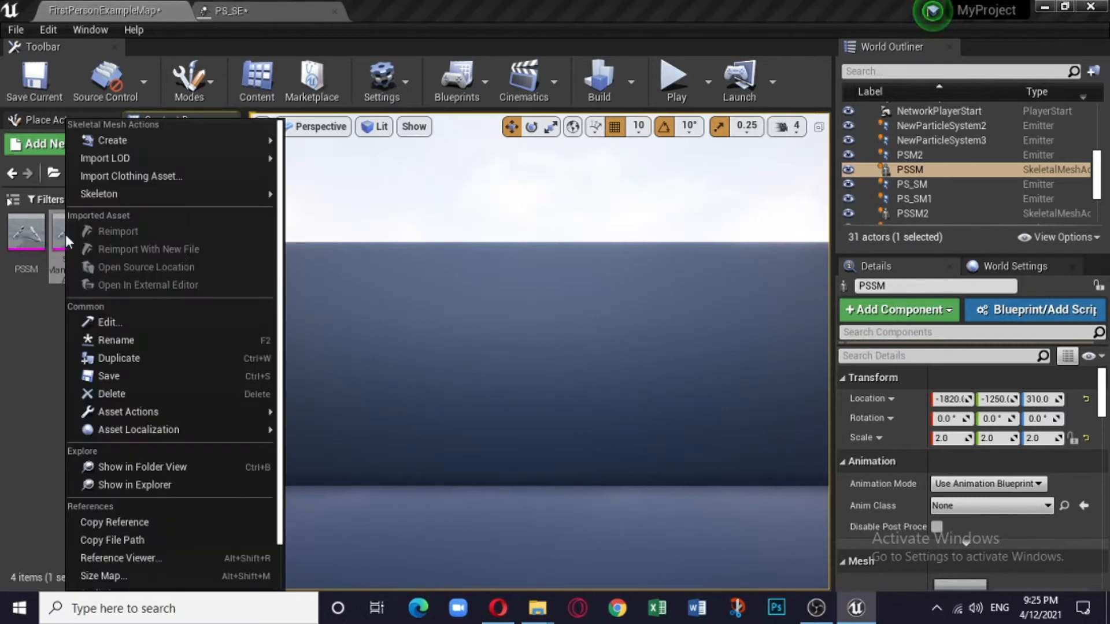
click(176, 351)
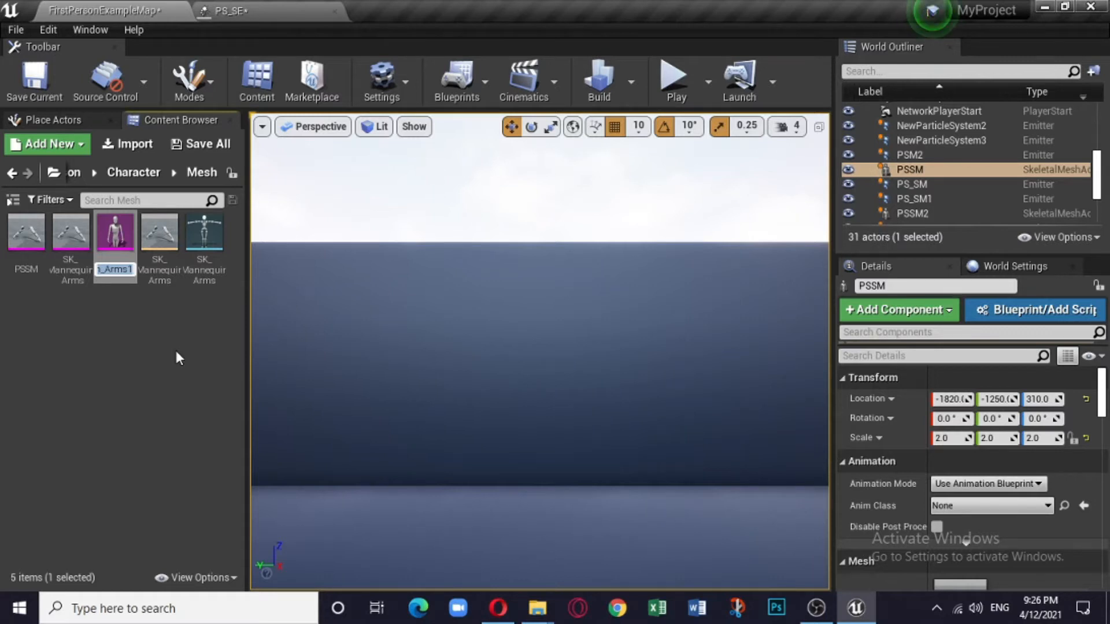
text(PS)
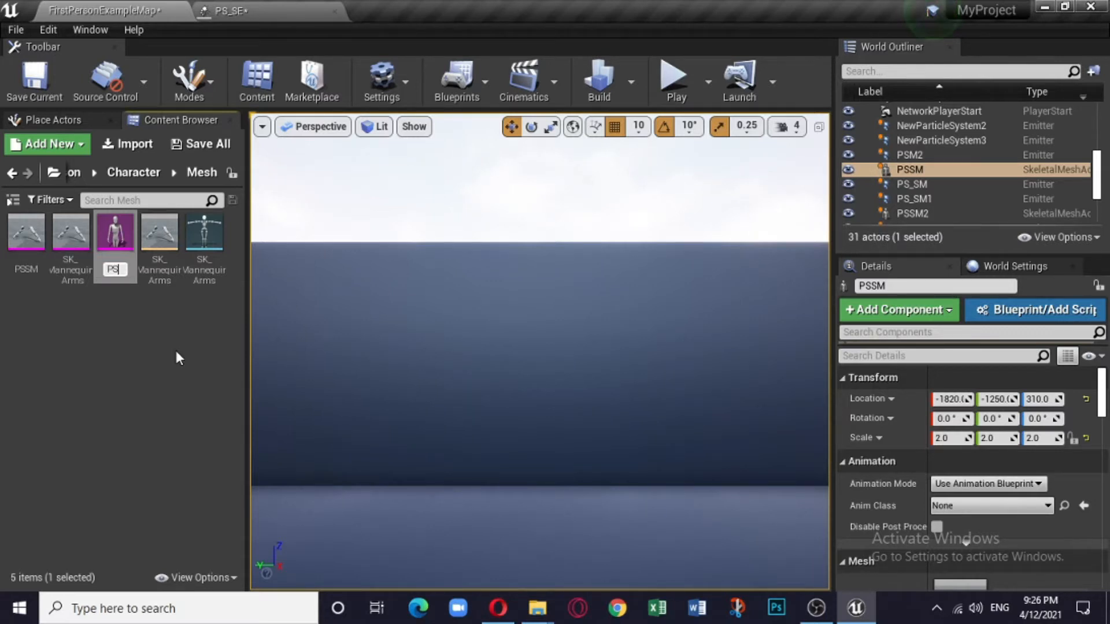
text(_)
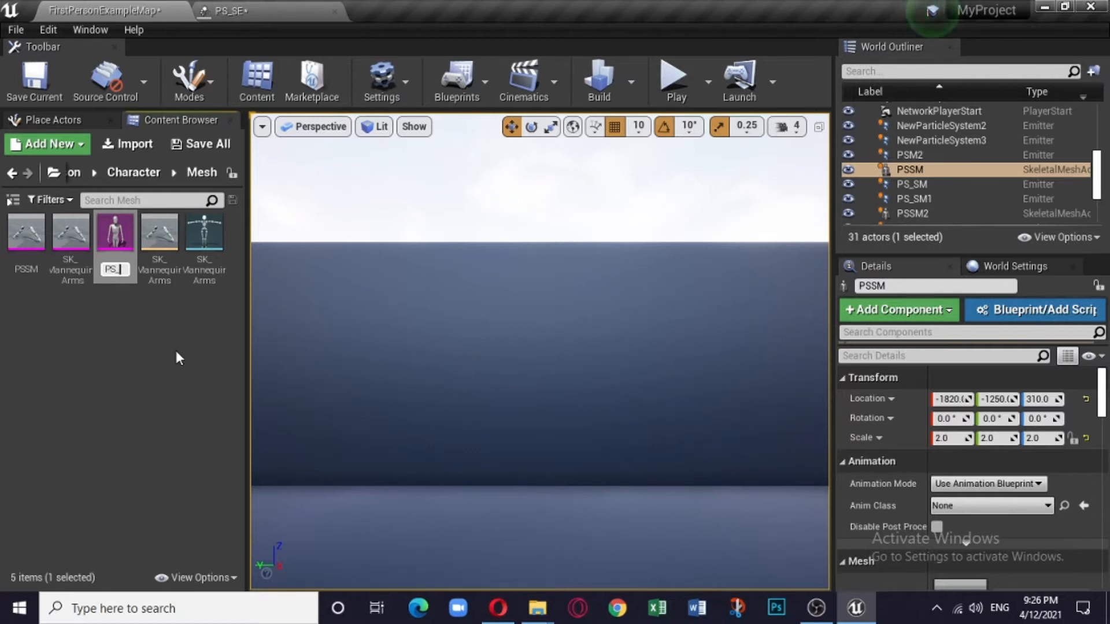
text(M!)
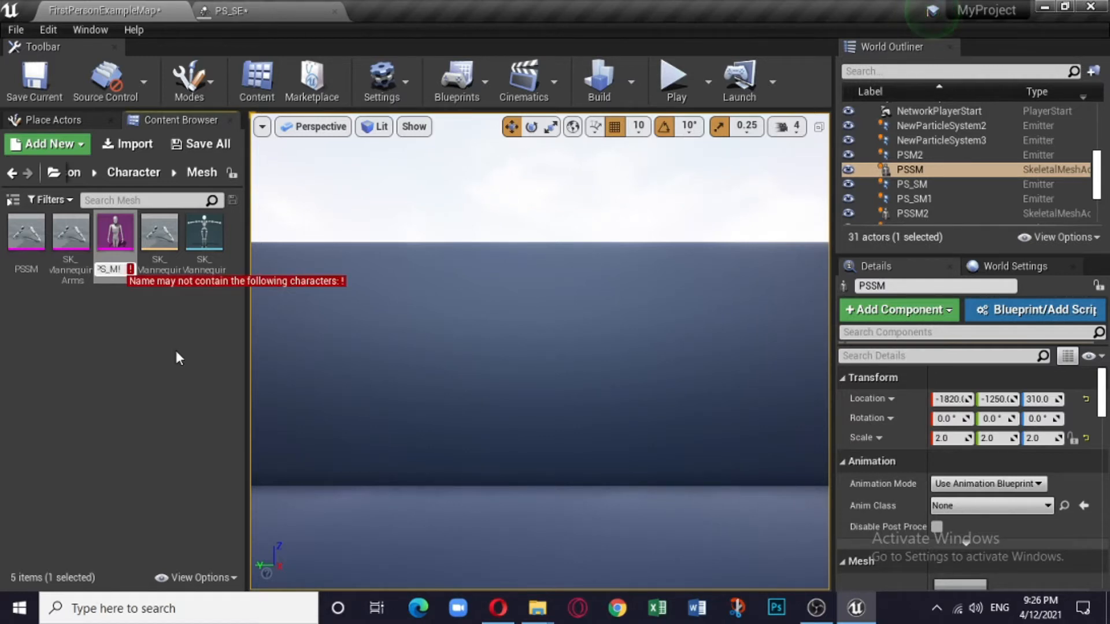
key(BackSpace)
text(1)
key(Return)
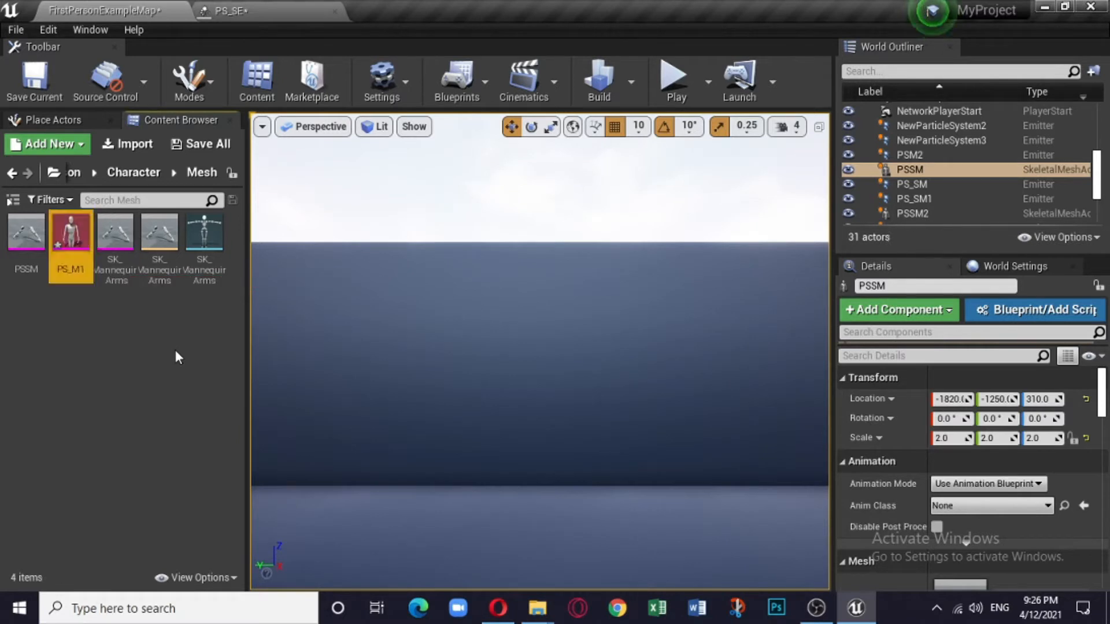
- Place PS_M1 in the level in front of the wall, scaled to 2.25 on X and Z and rotated -70° about Z
drag(71, 237, 468, 338)
click(469, 337)
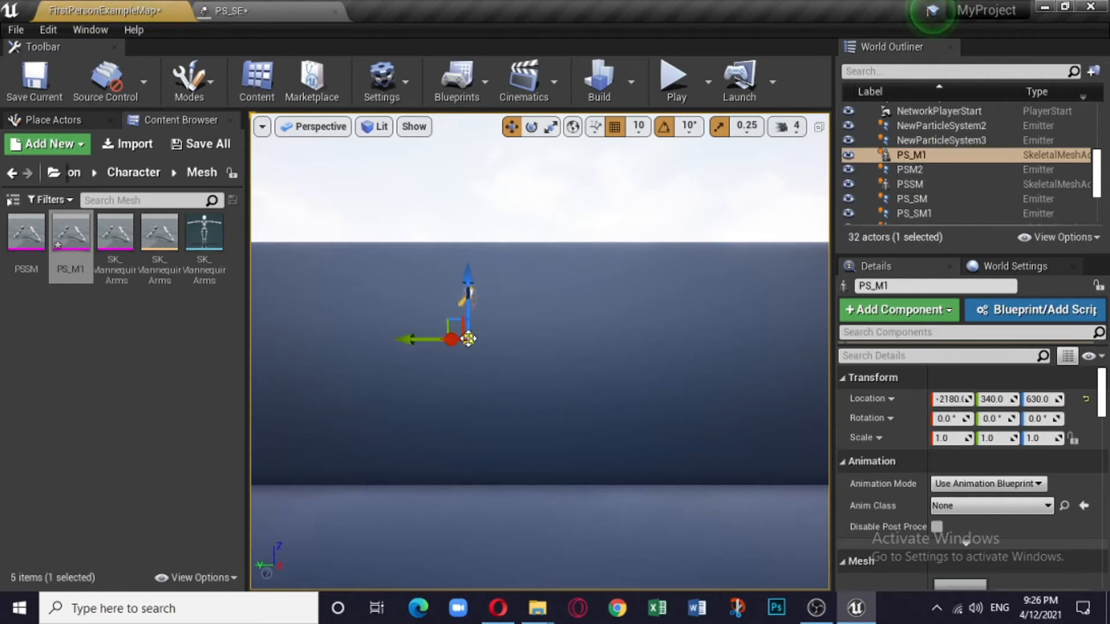
click(551, 127)
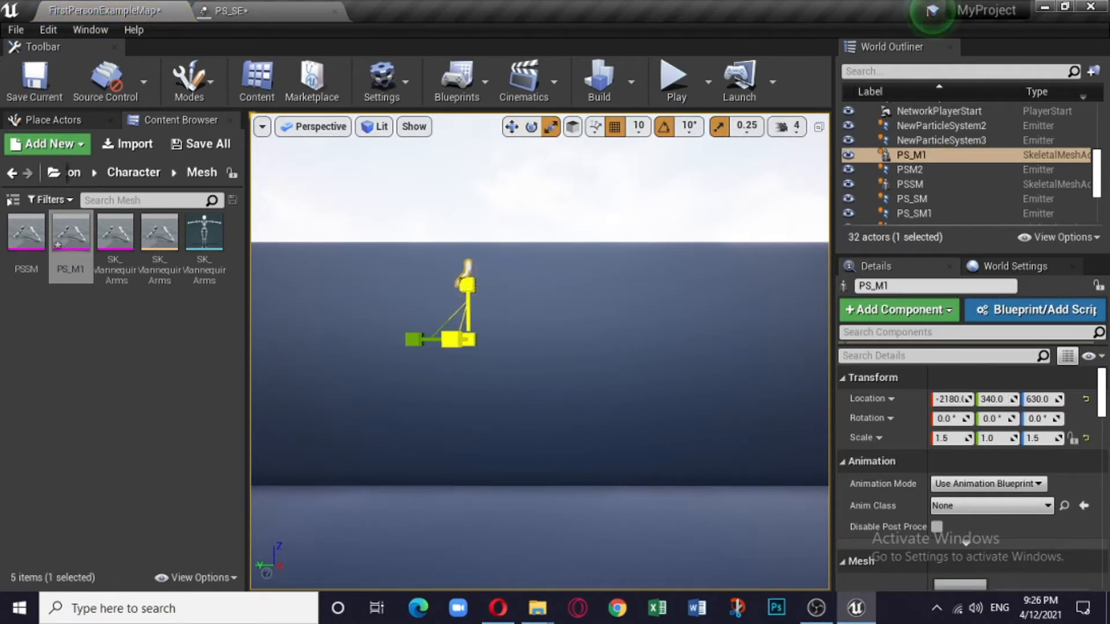
drag(463, 317, 465, 289)
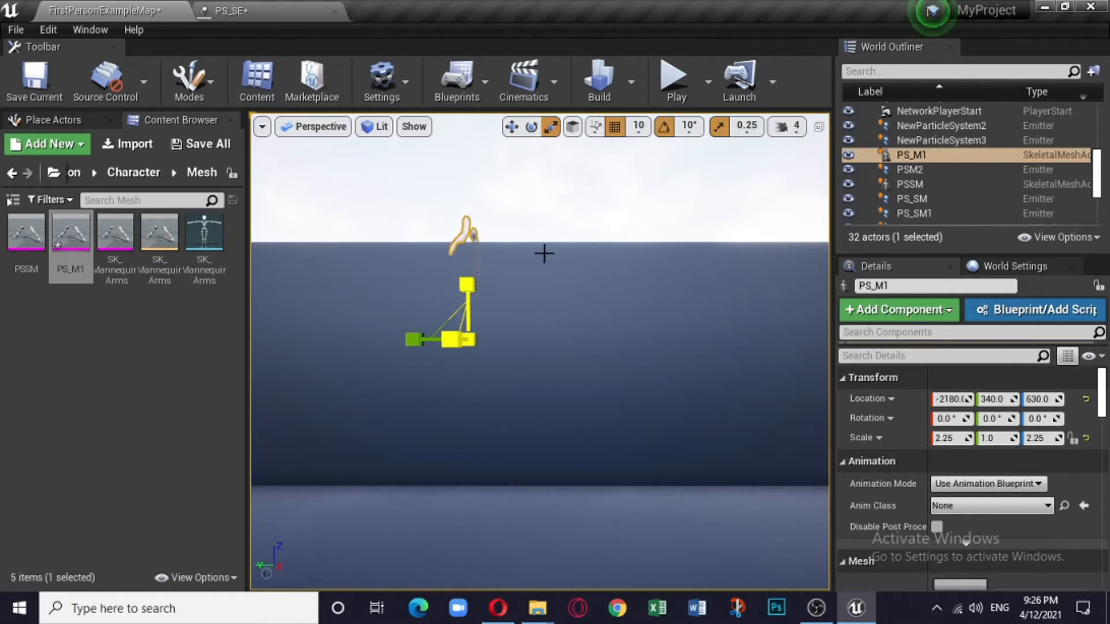
click(530, 127)
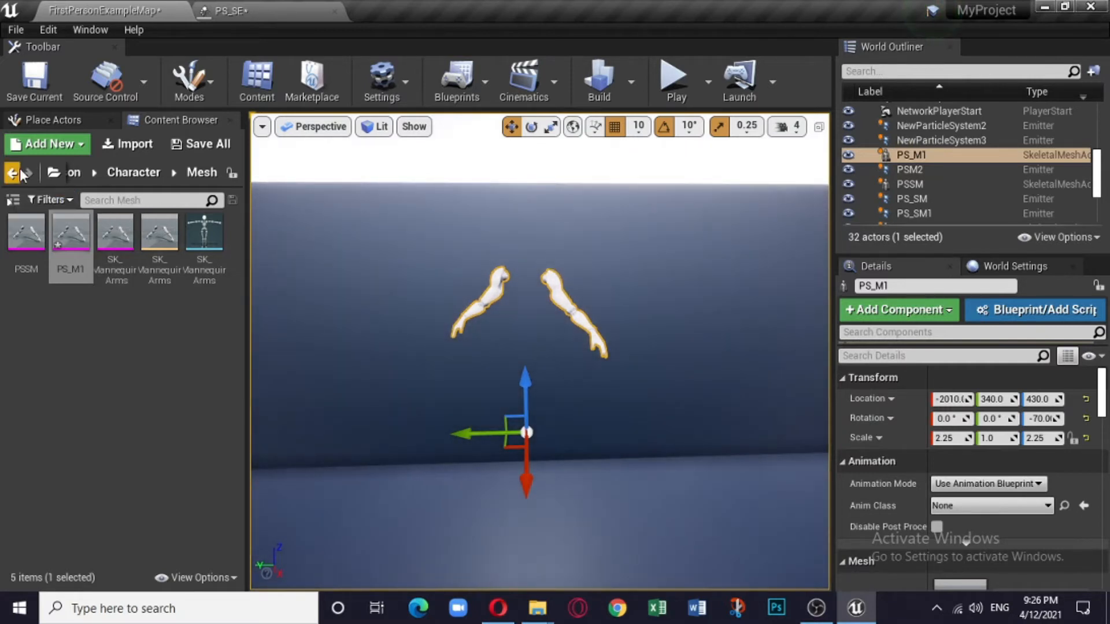
- Go to the StarterContent Particles folder and place the PS_SE particle system in the level just below the arms mesh
click(12, 175)
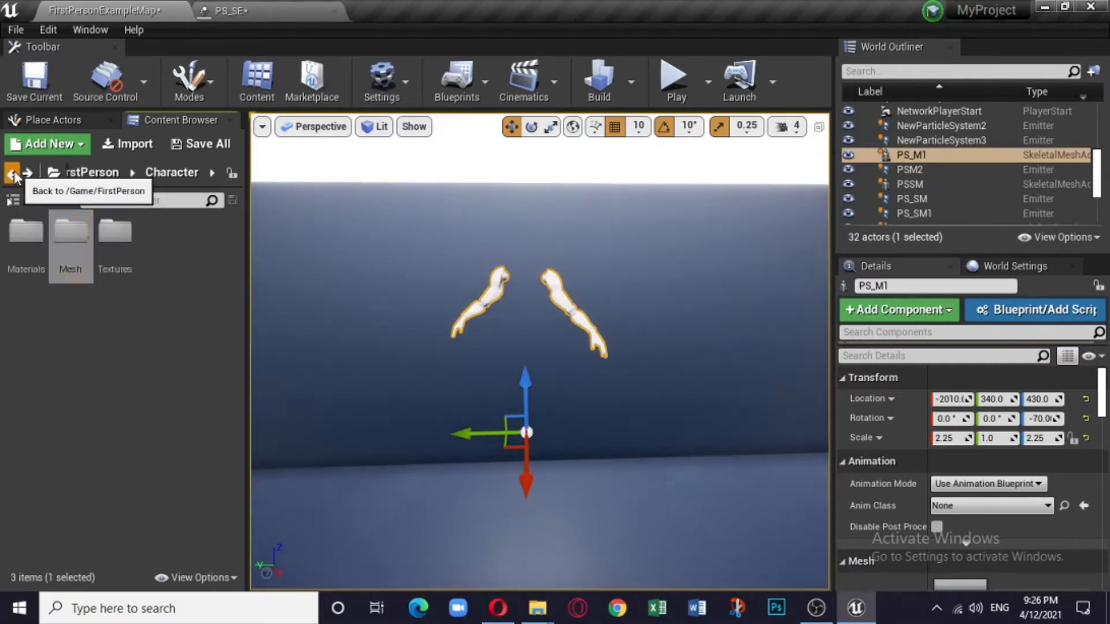
click(13, 174)
click(13, 174)
click(13, 174)
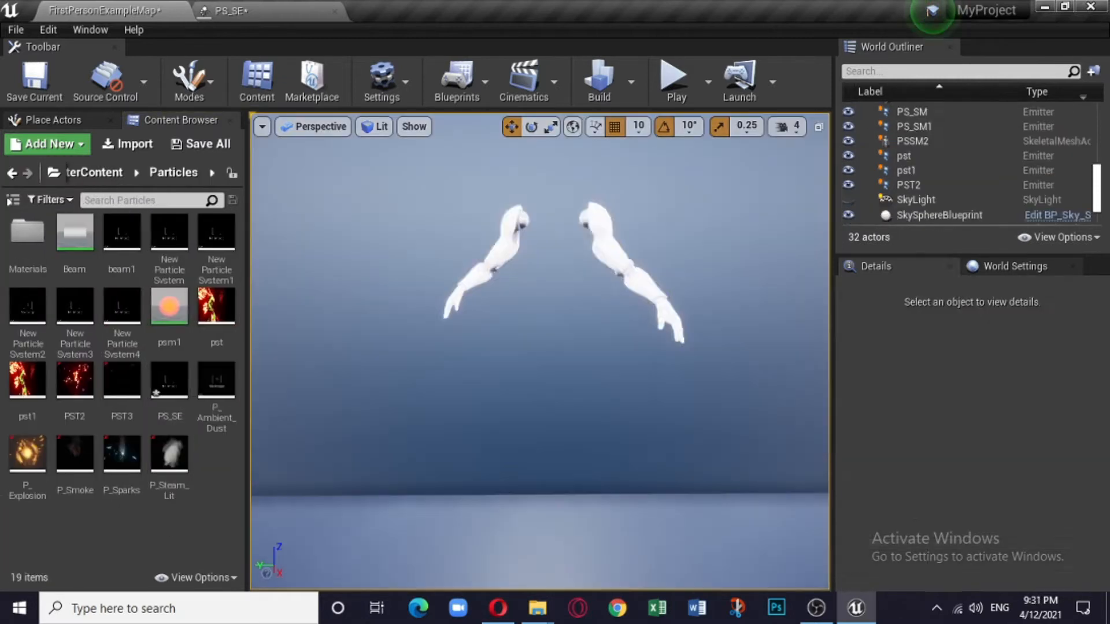
click(502, 252)
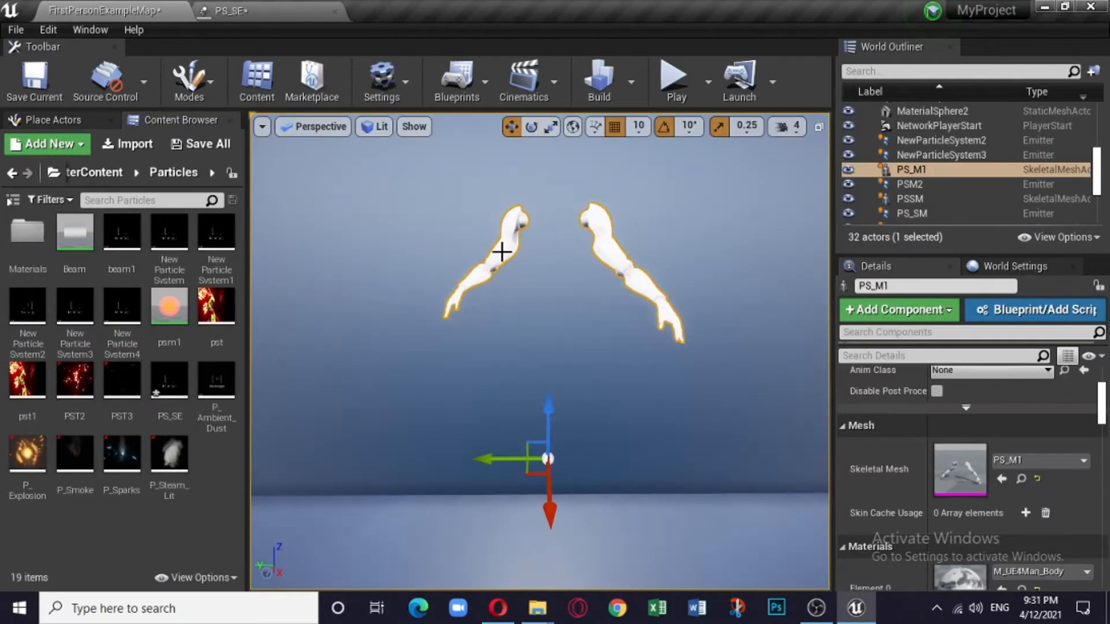
click(168, 379)
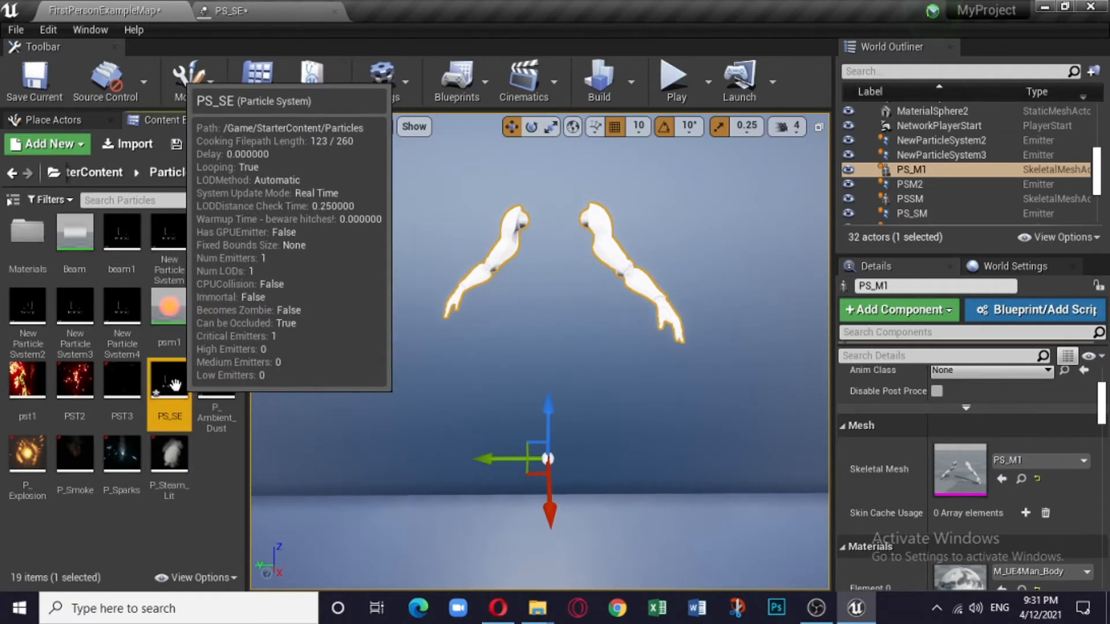
drag(212, 385, 501, 399)
drag(503, 494, 498, 408)
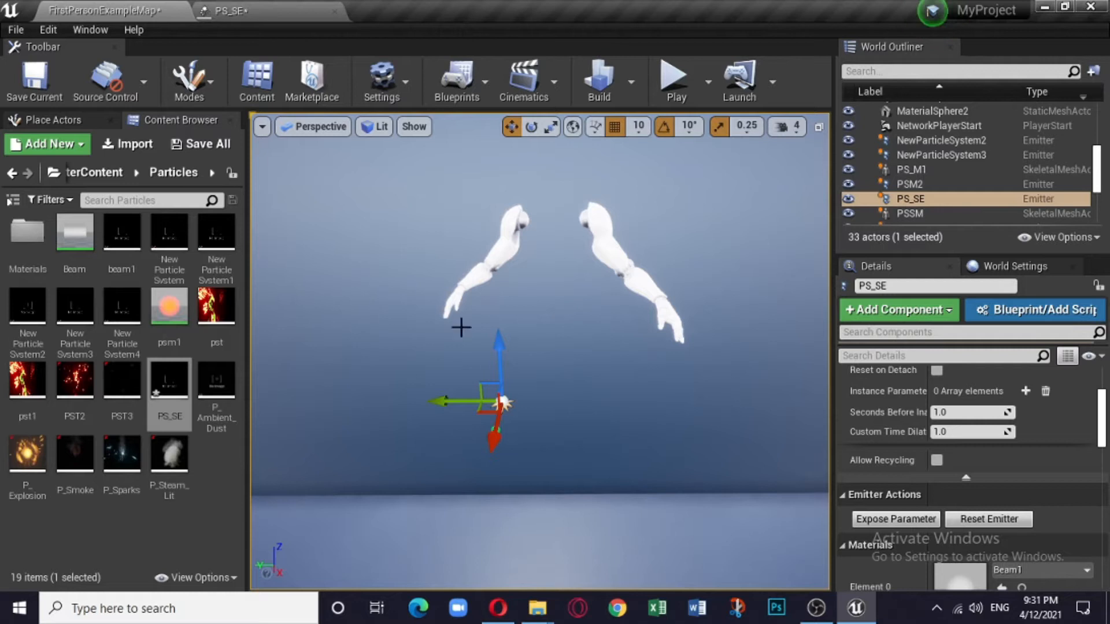
- In the PS_SE editor, copy the Skel Mesh Actor Param Name VertSurfaceActor from the Skel Vert/Surf Location module
click(267, 14)
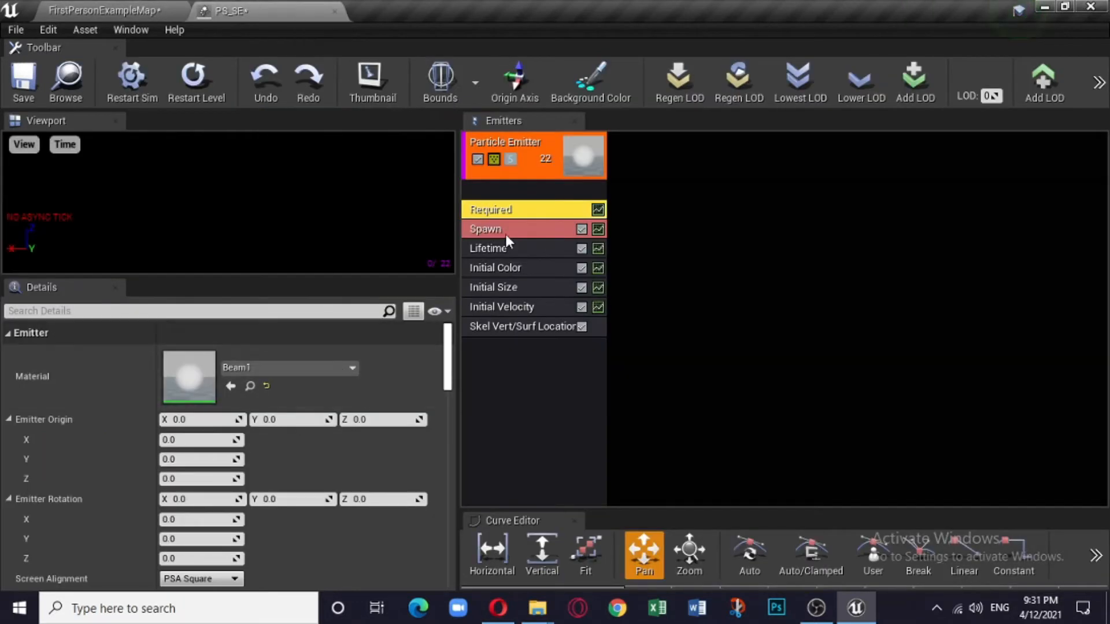
click(503, 194)
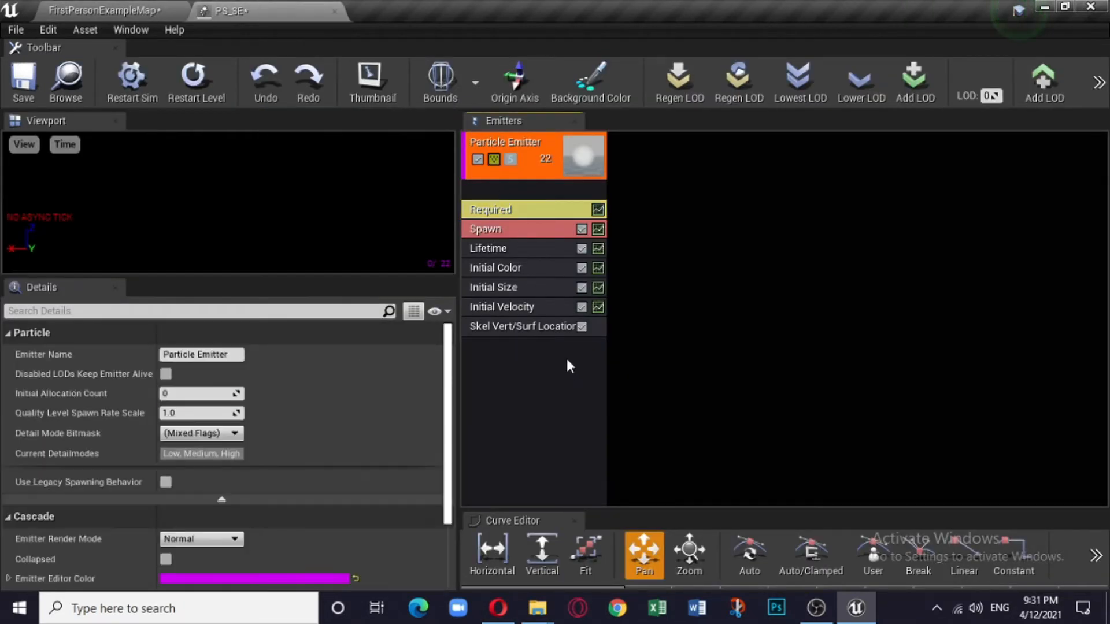
click(550, 328)
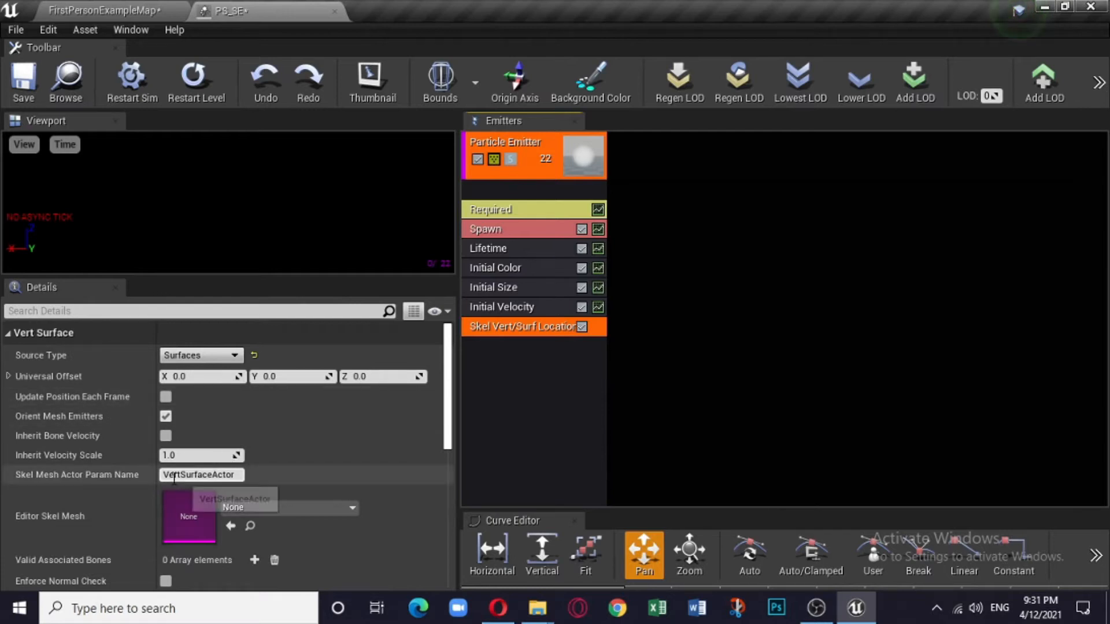
click(217, 474)
right_click(217, 474)
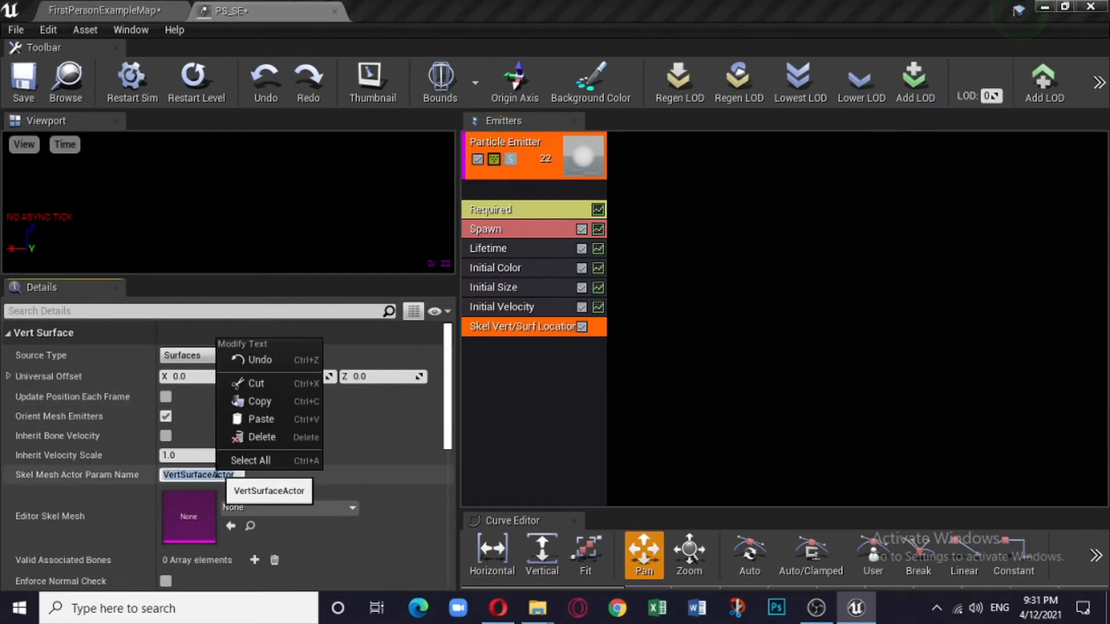
click(292, 400)
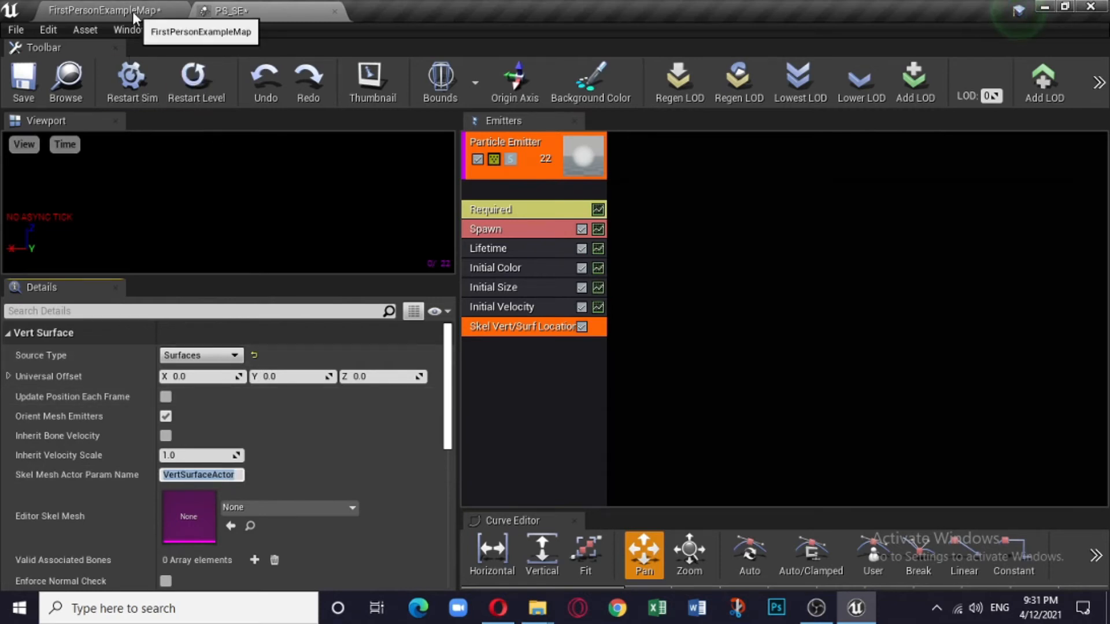
- Back in the level, add an instance parameter to the PS_SE emitter and paste VertSurfaceActor as its name
click(133, 11)
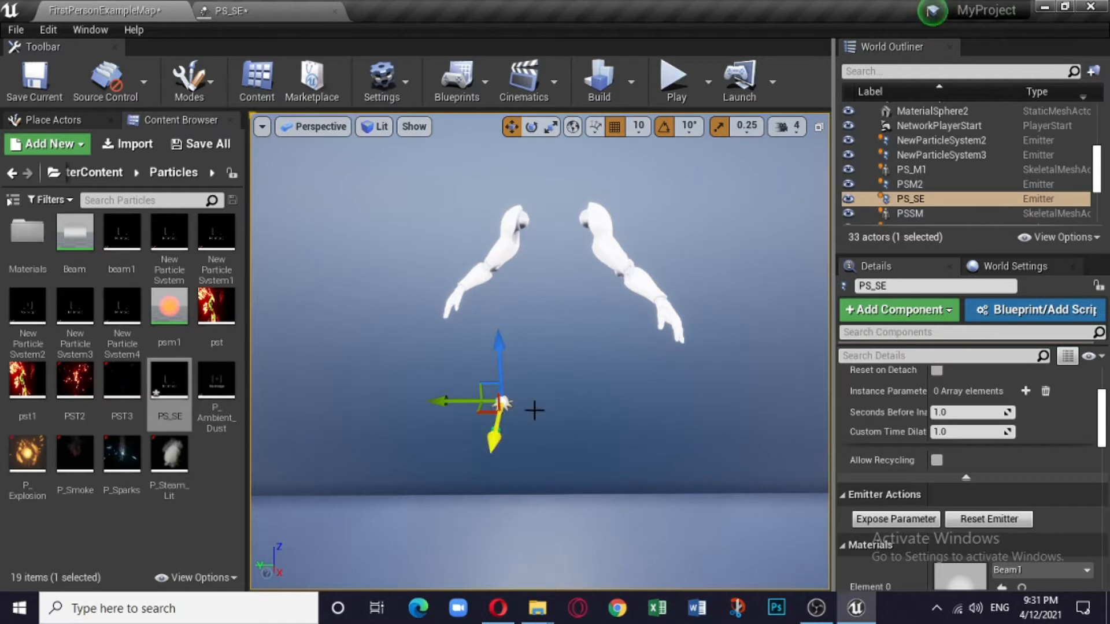
mouse_move(1105, 436)
mouse_down()
mouse_move(1104, 405)
mouse_move(1103, 417)
mouse_up()
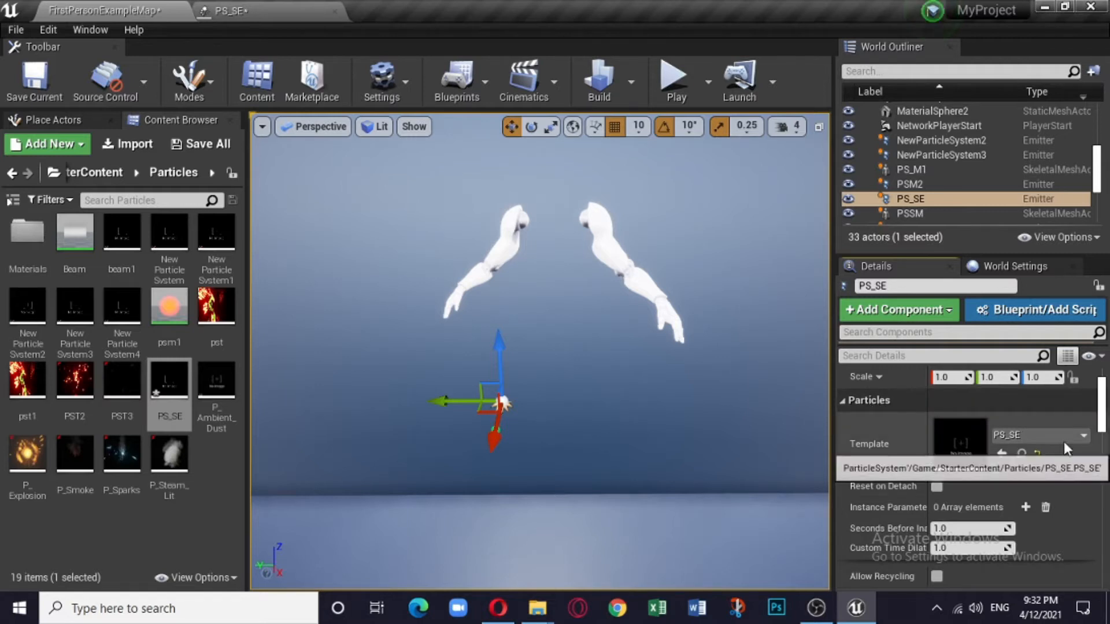
drag(1105, 394, 1105, 401)
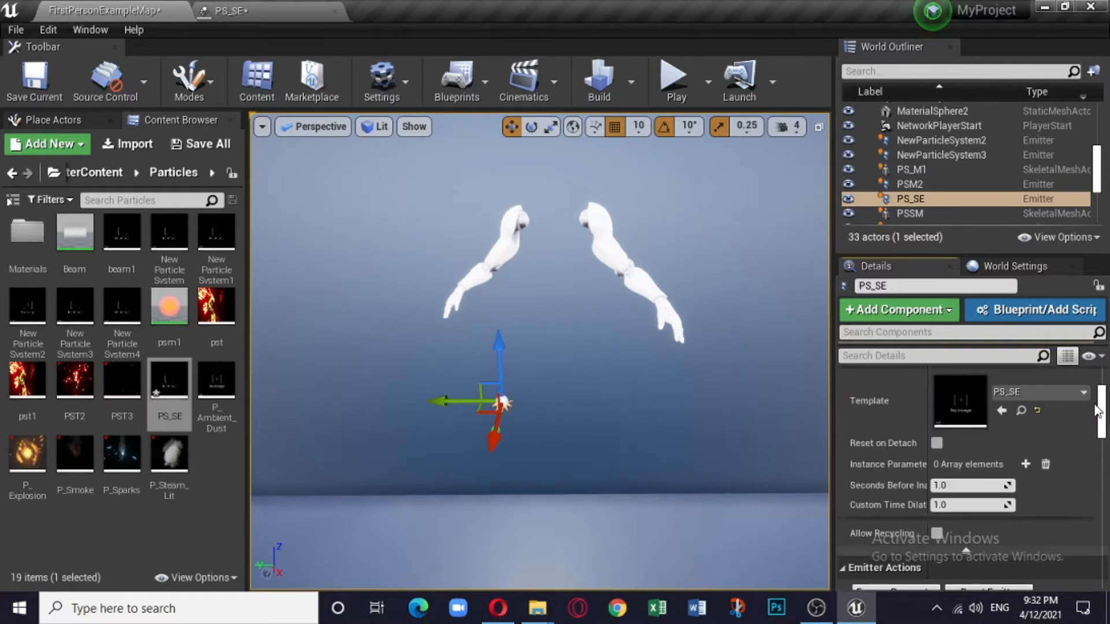
click(1024, 464)
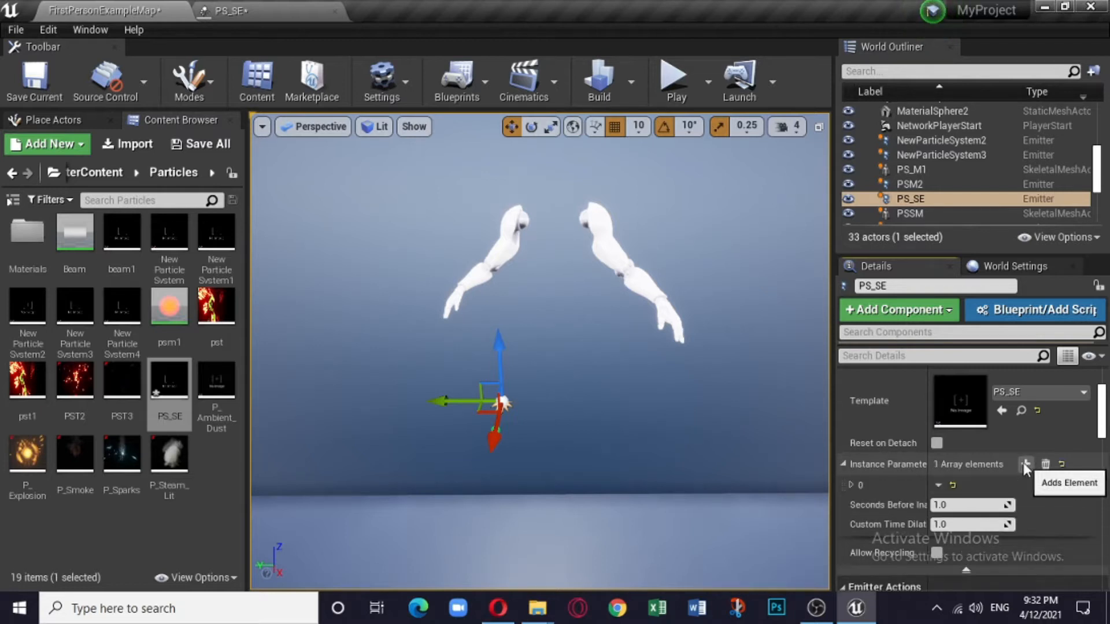
click(851, 485)
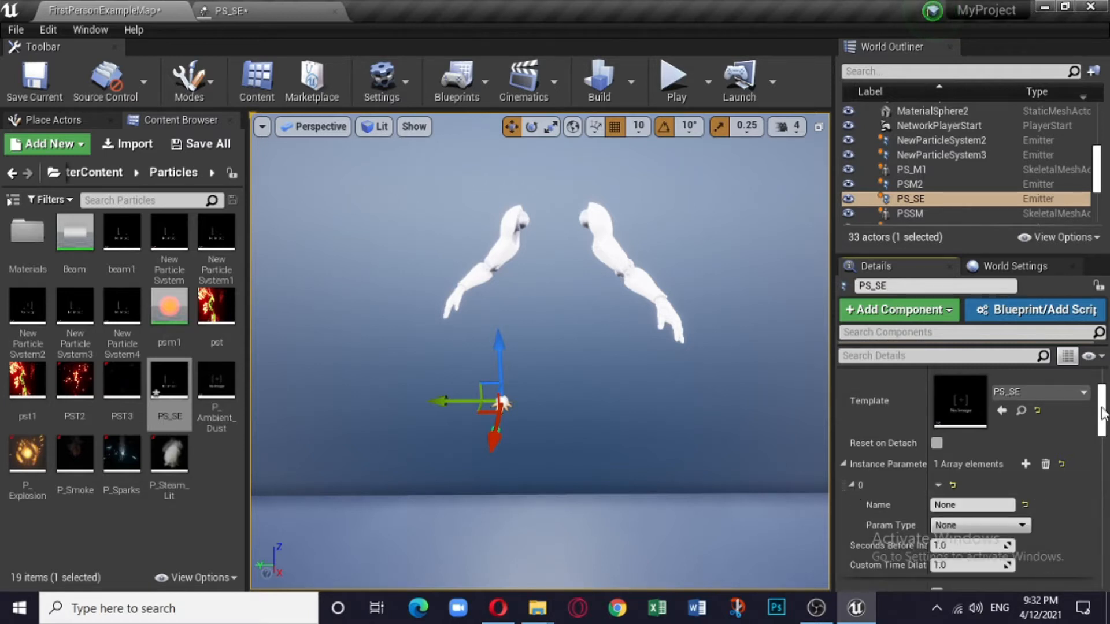
drag(1101, 411, 1101, 425)
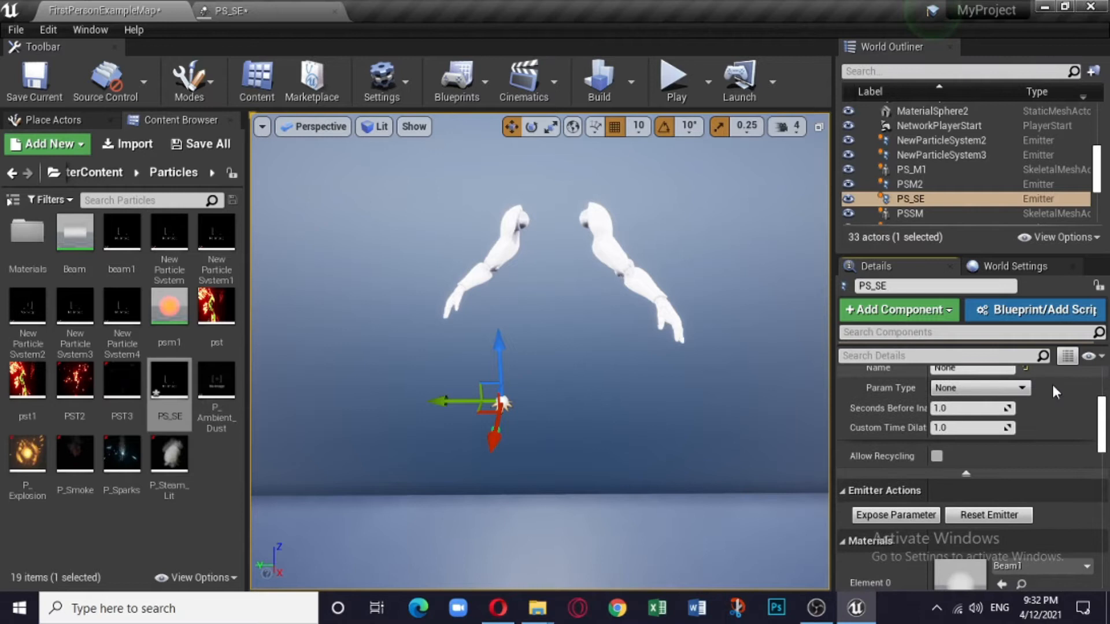
scroll(980, 388, up, 1)
click(976, 392)
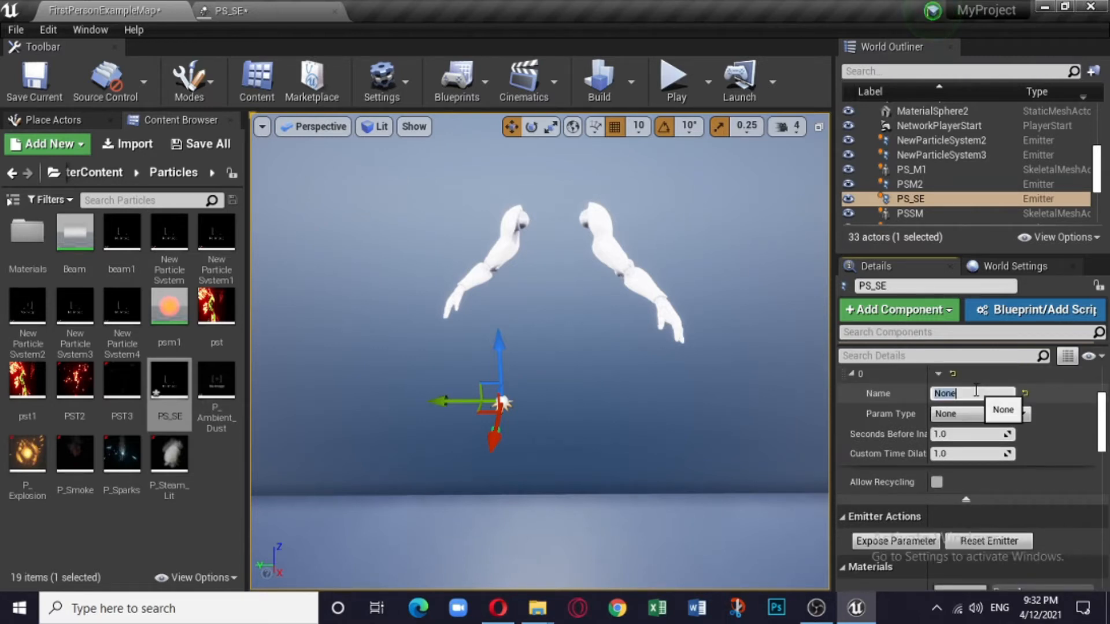
right_click(976, 393)
click(1019, 471)
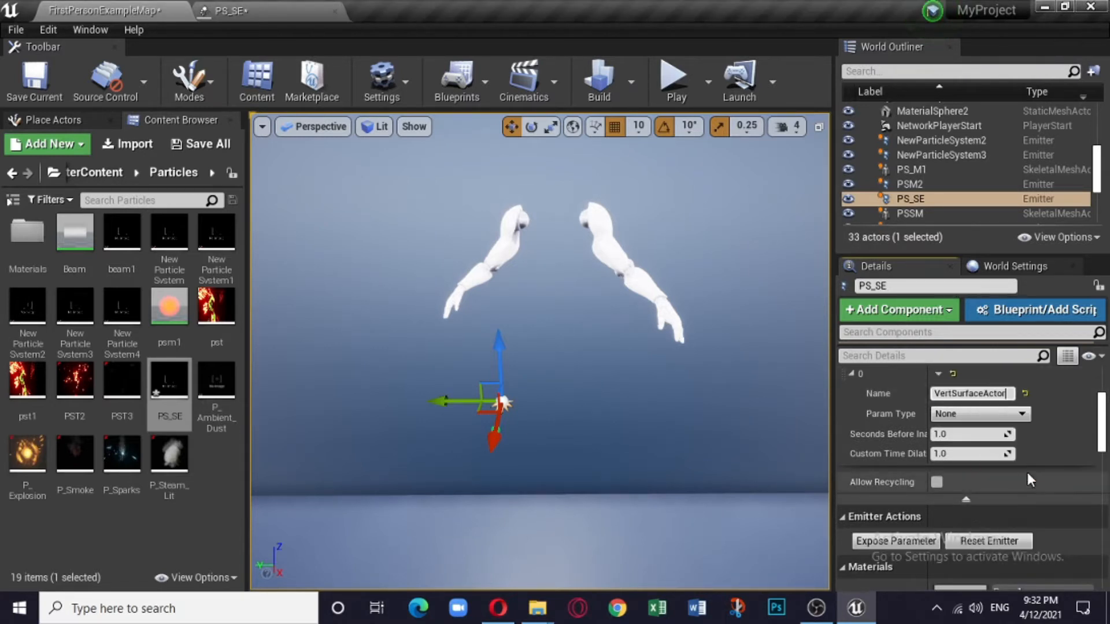
- Set the instance parameter's type to Actor and pick the PS_M1 arms in the level as its actor
click(996, 414)
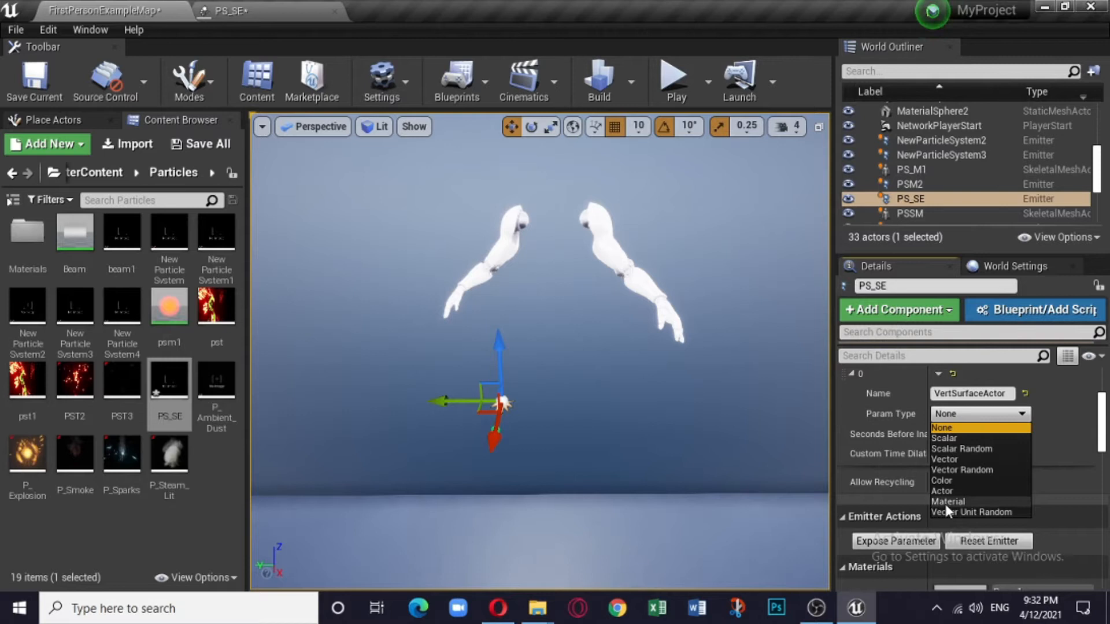
click(959, 487)
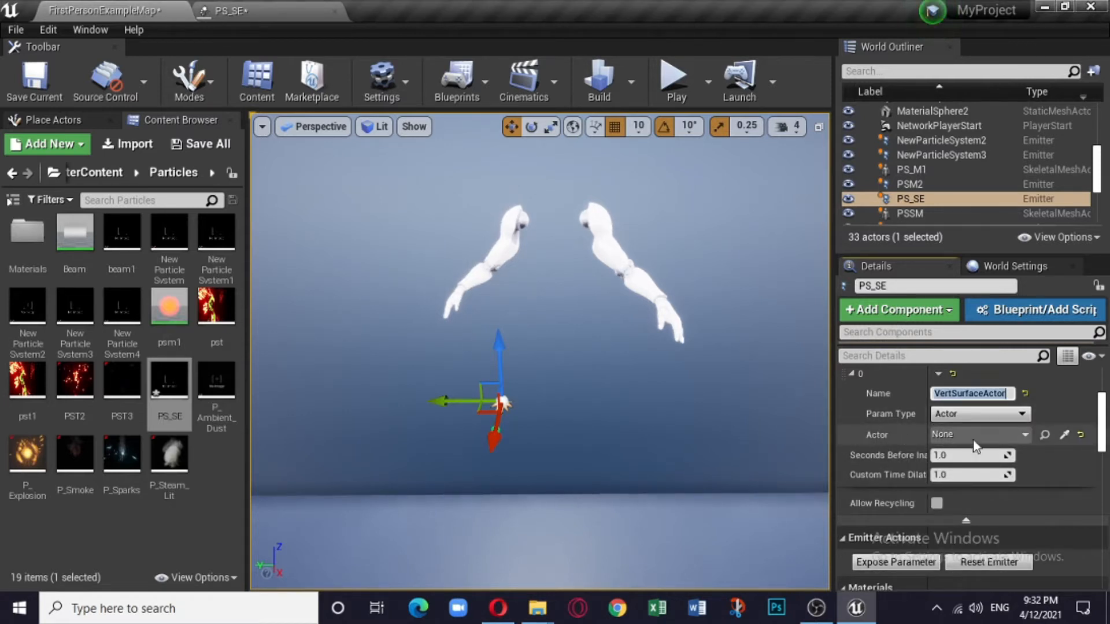
click(990, 440)
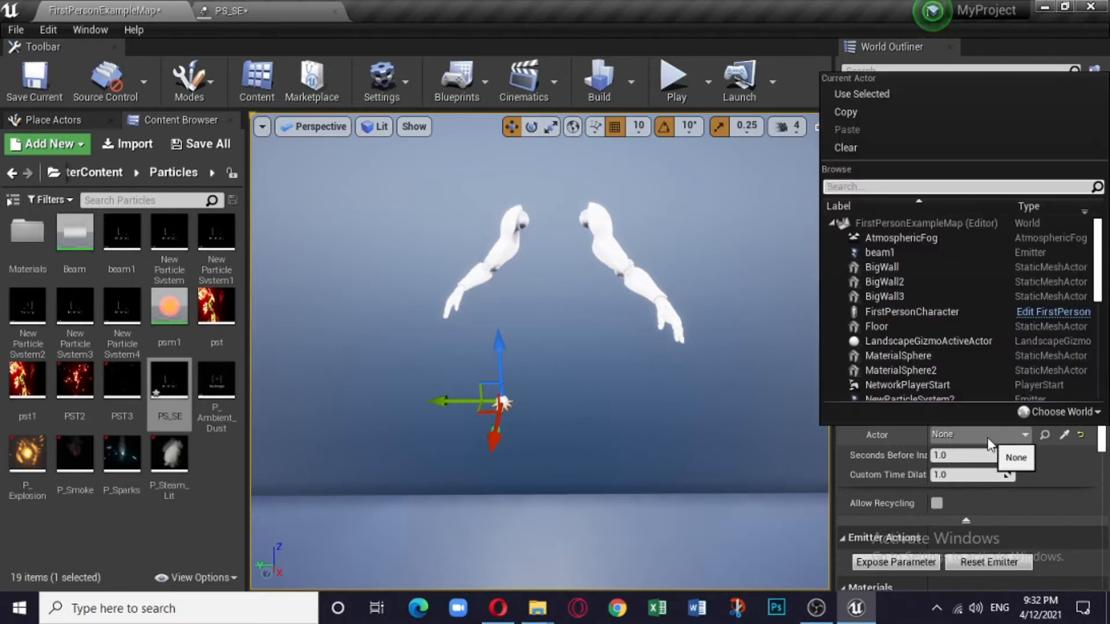
click(1064, 435)
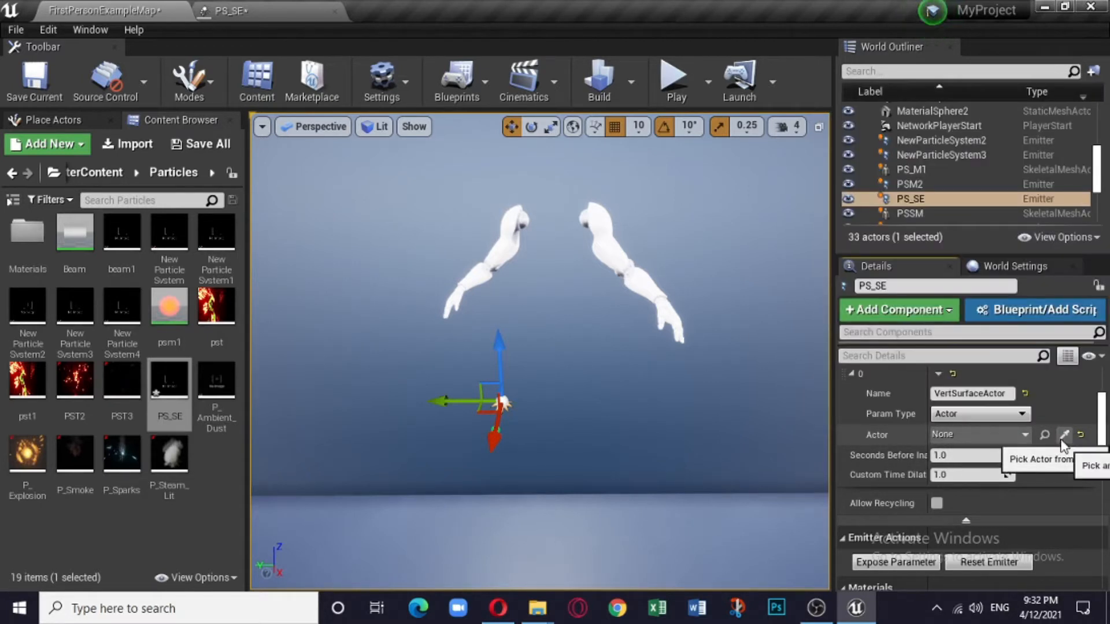
click(1064, 435)
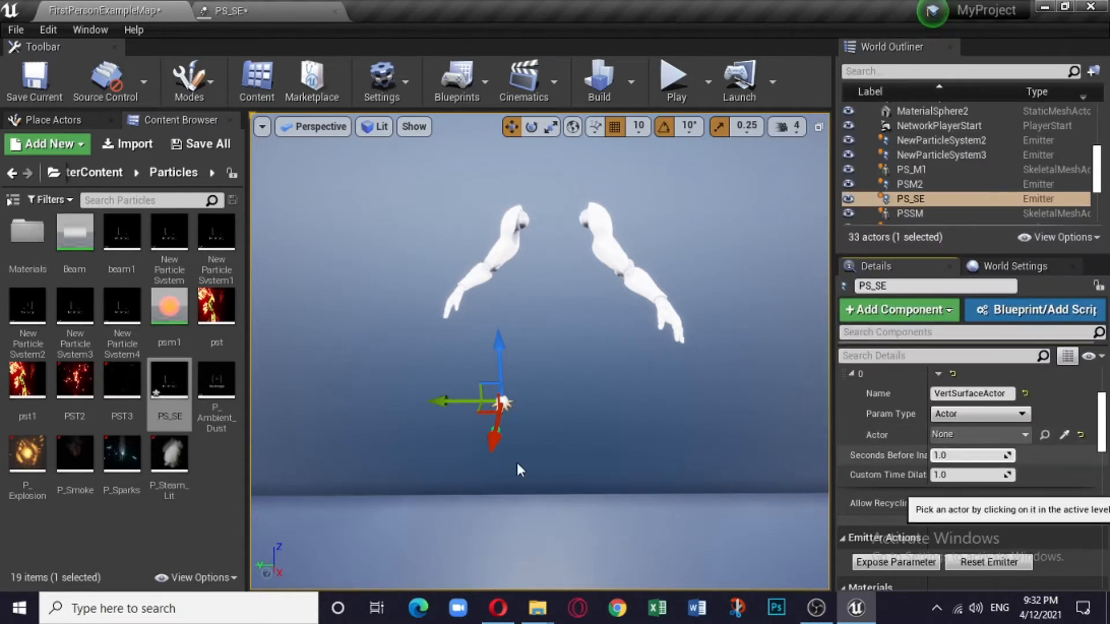
click(608, 247)
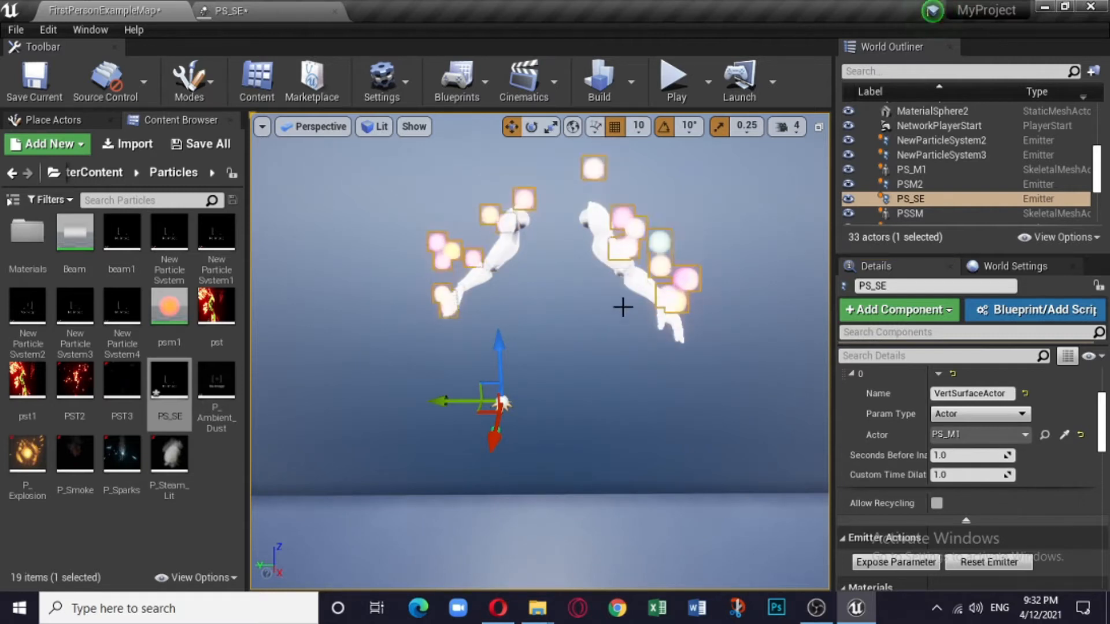
- Duplicate the PS_M1 arms in the level beside the original and rotate the copy slightly about the vertical axis
right_drag(623, 307, 673, 240)
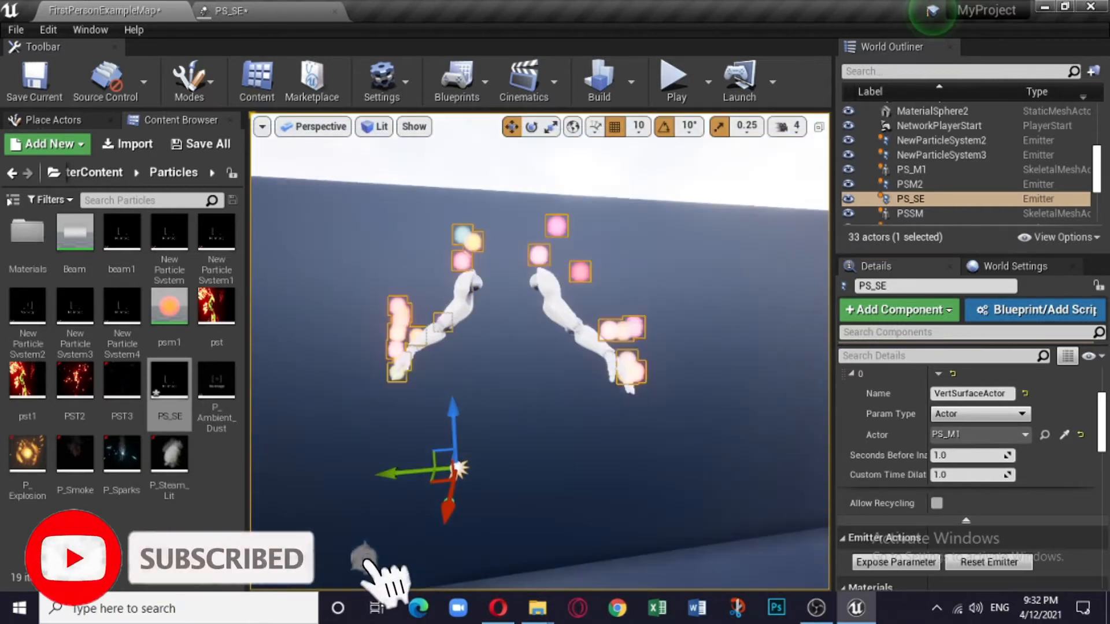
click(518, 170)
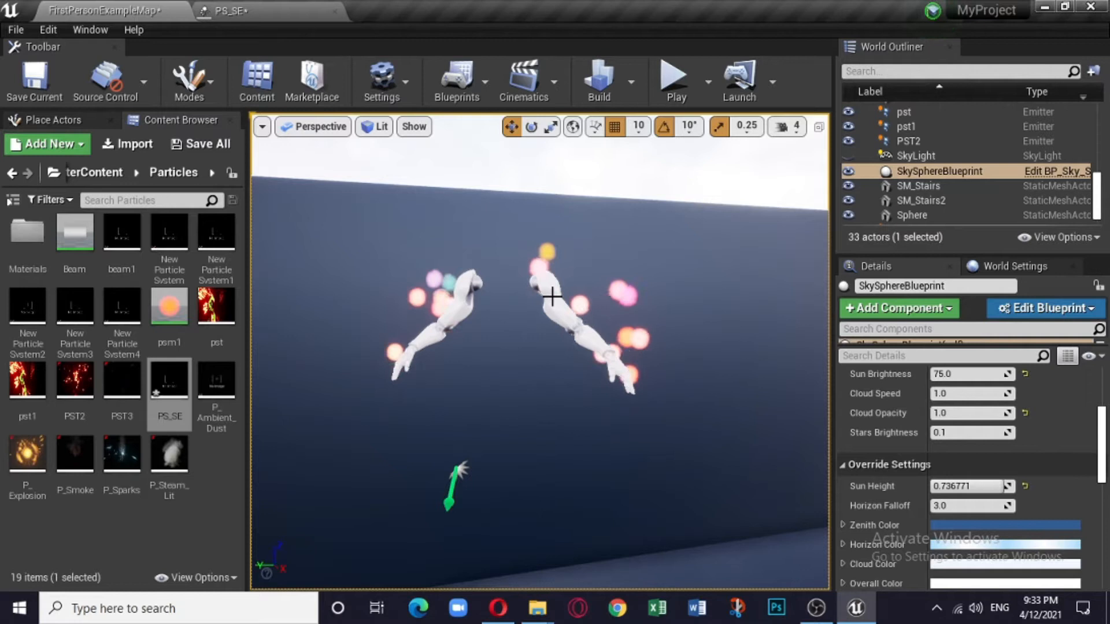
scroll(552, 296, down, 2)
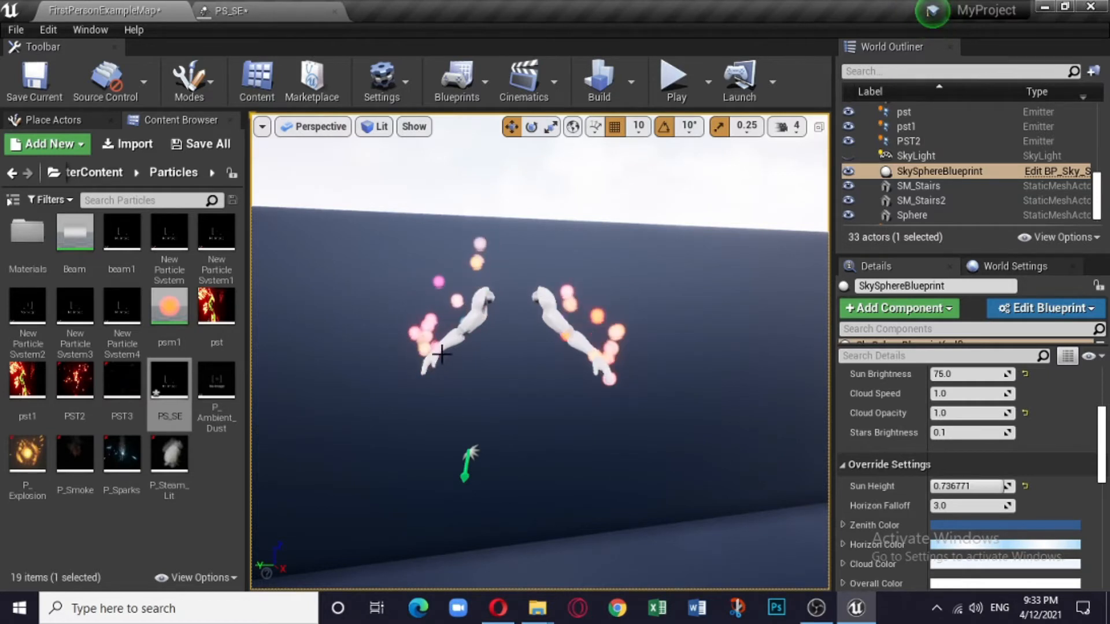
click(470, 314)
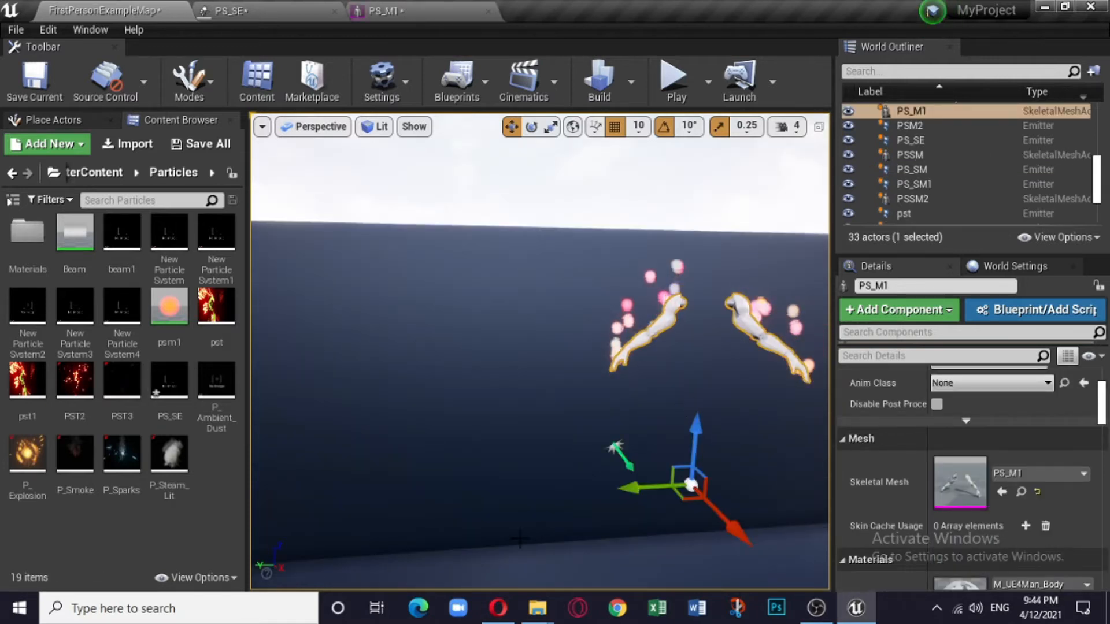
alt+drag(652, 492, 342, 487)
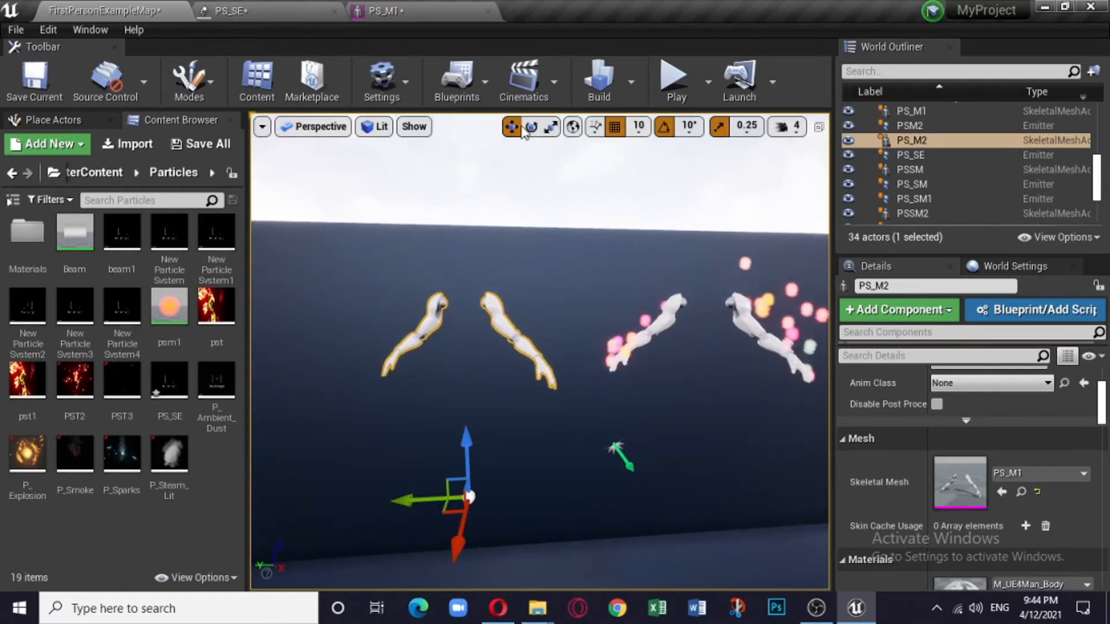
click(531, 126)
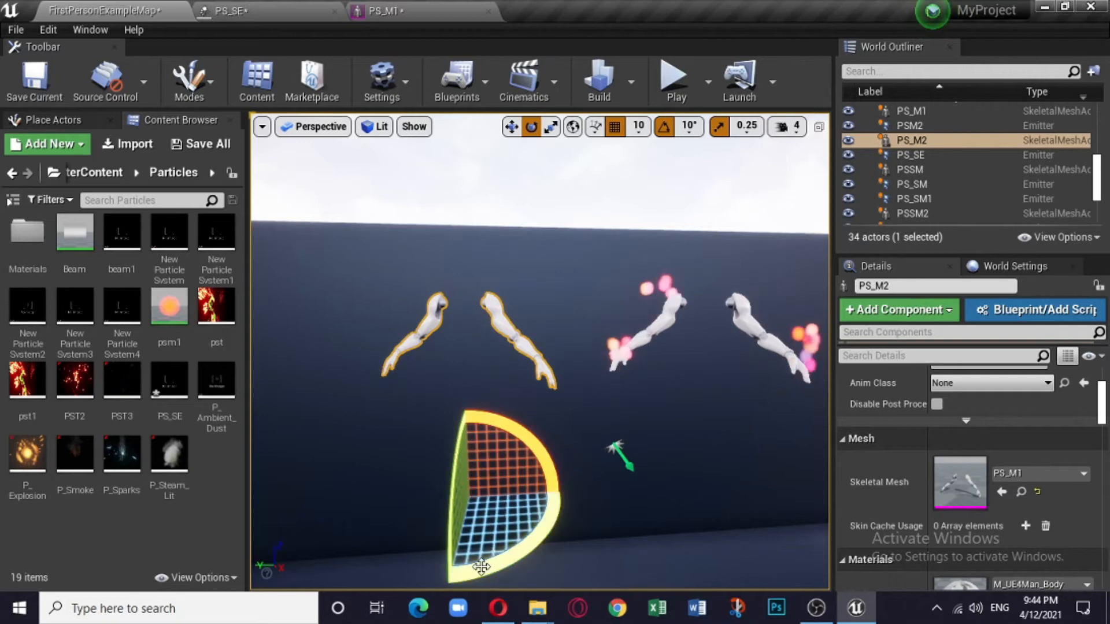
drag(482, 567, 498, 578)
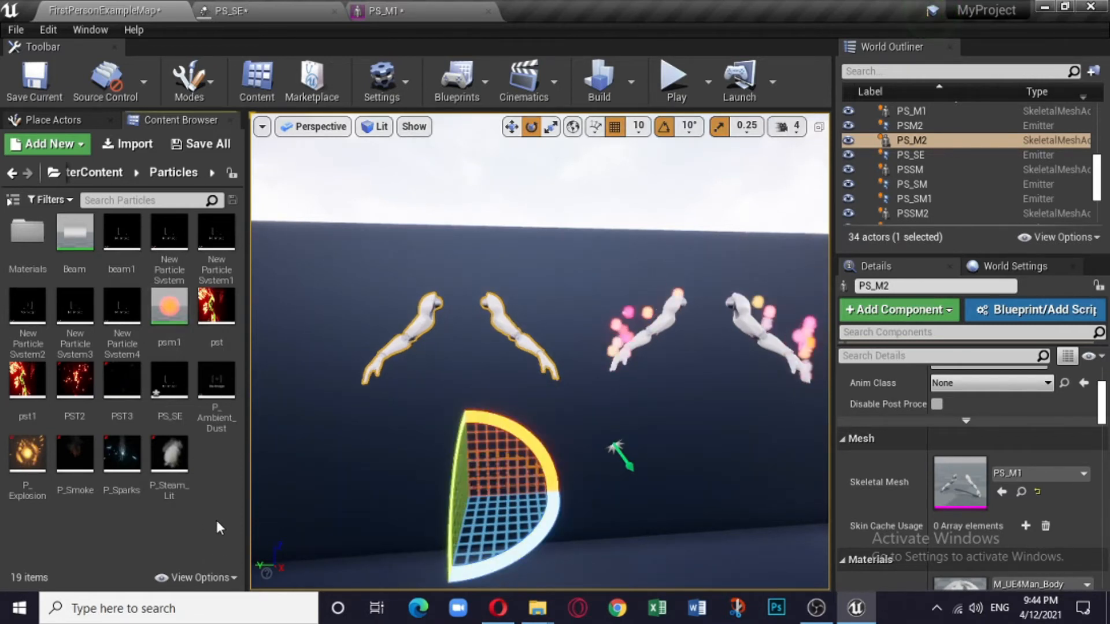
- Duplicate the PS_SE particle system as PS_SE1 and open the copy for editing
click(161, 385)
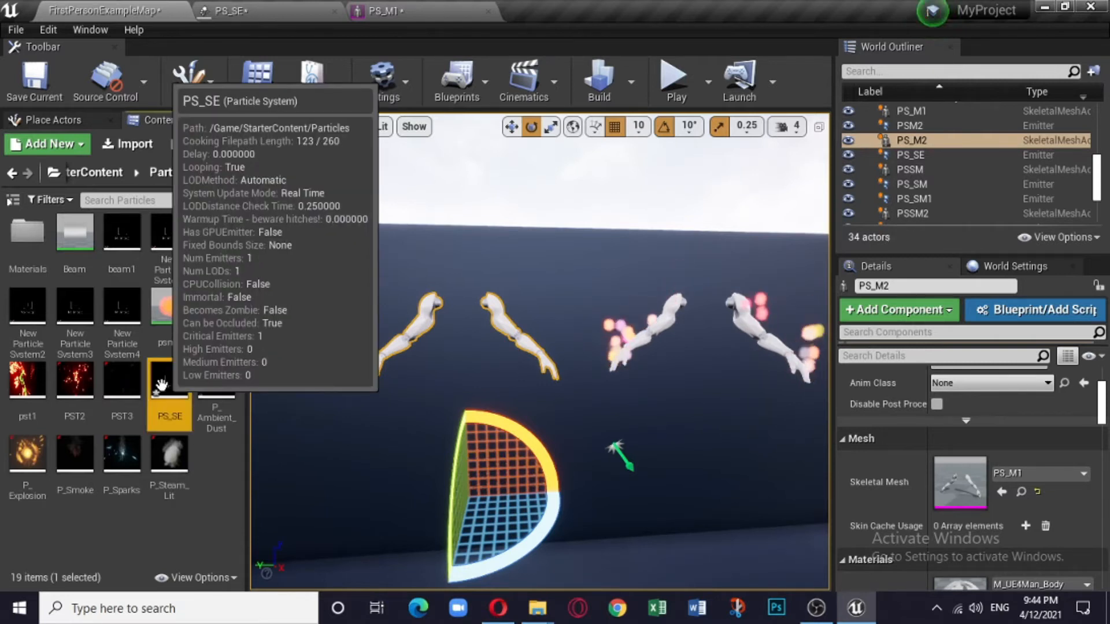
right_click(161, 385)
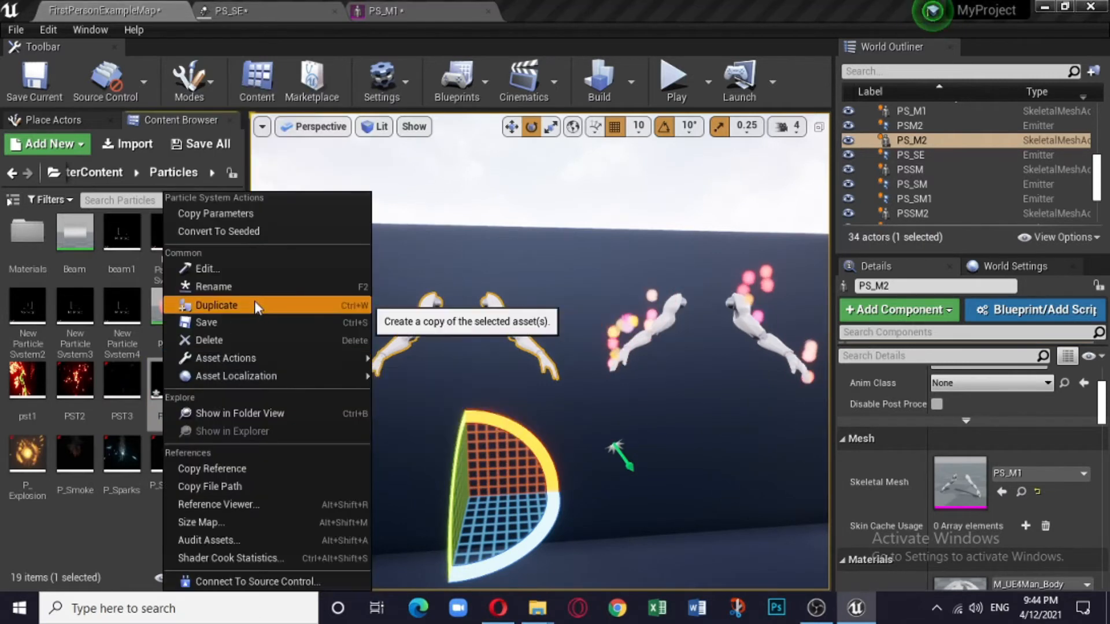
click(255, 306)
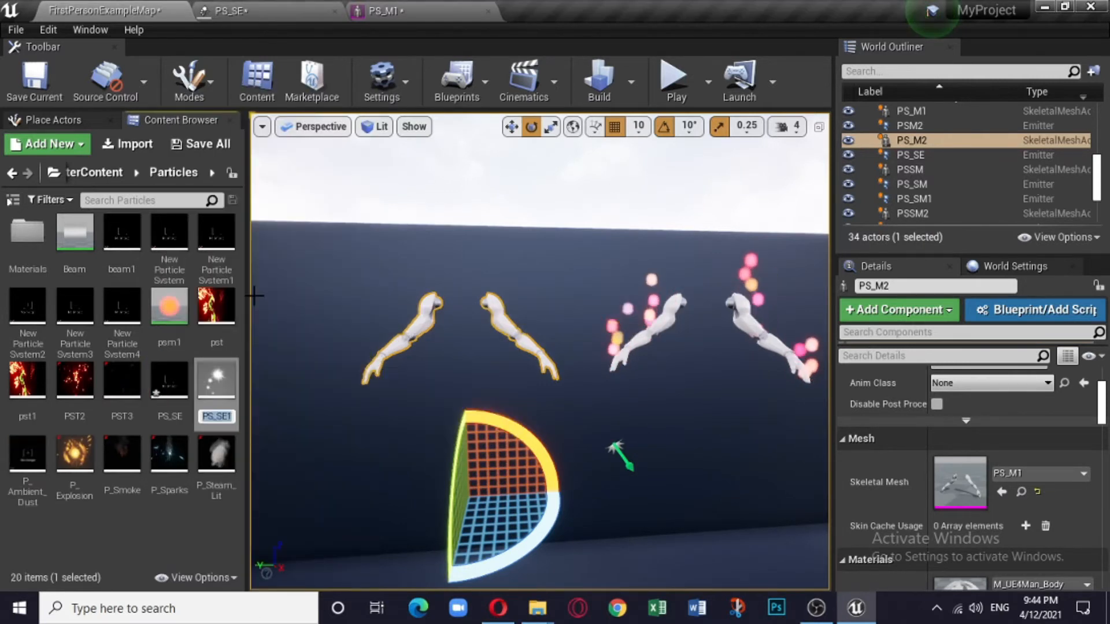
click(215, 383)
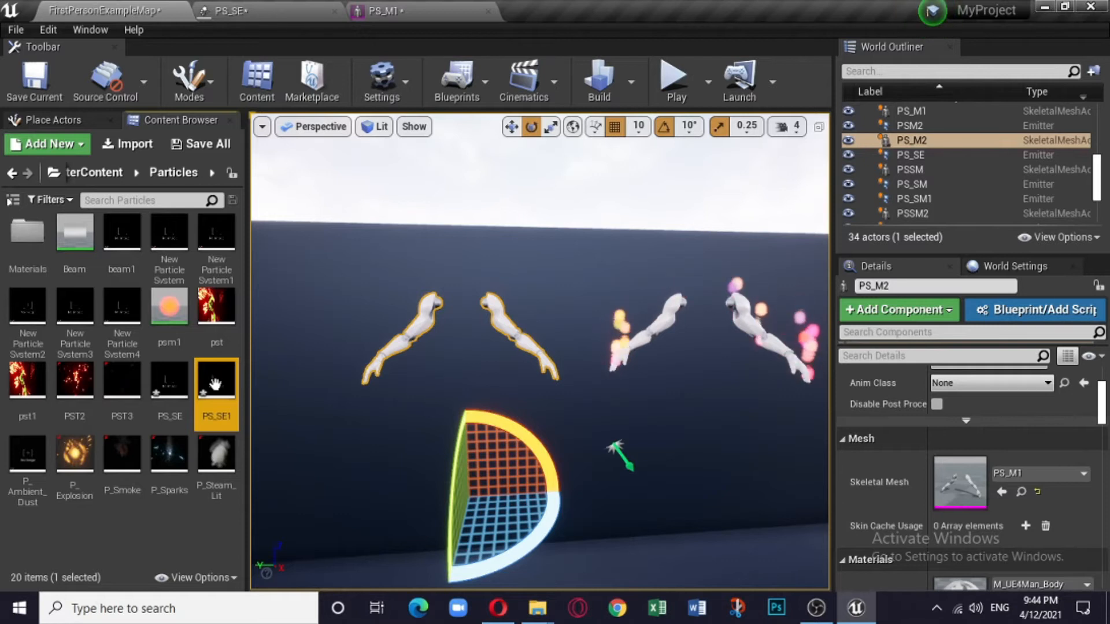
double_click(215, 383)
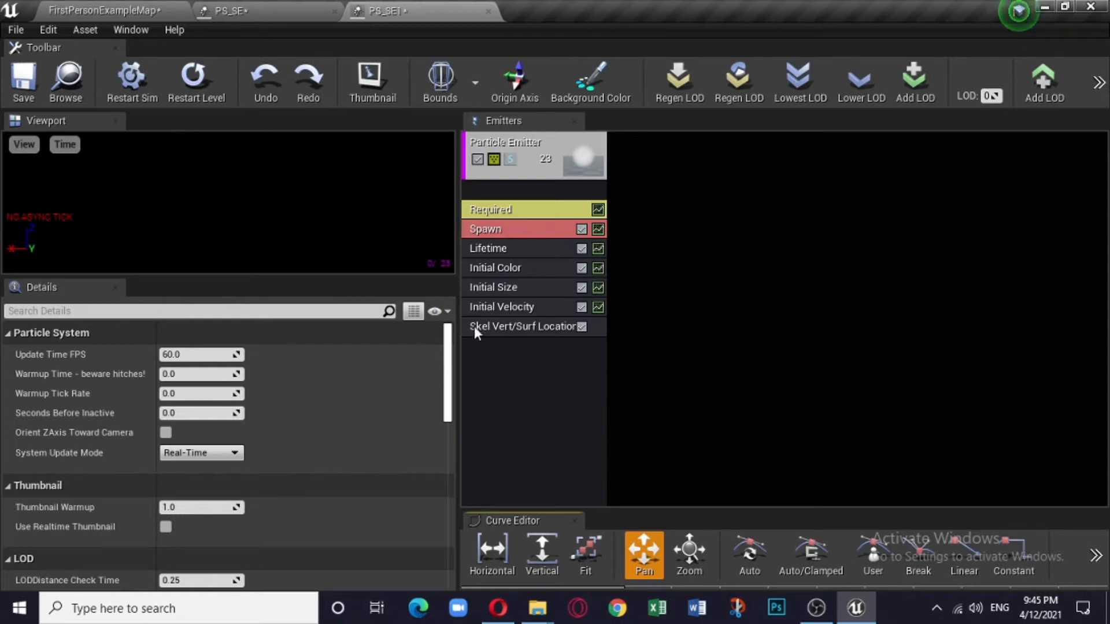
- Replace the emitter's Skel Vert/Surf Location module with a Bone/Socket Location module
click(508, 328)
right_click(507, 327)
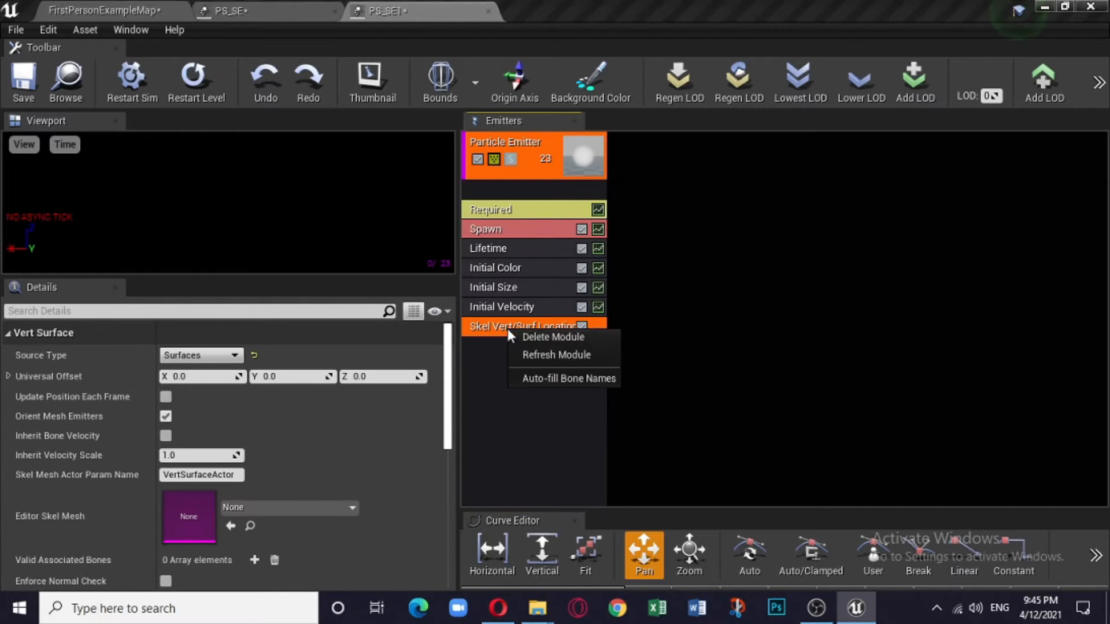
click(552, 339)
right_click(550, 336)
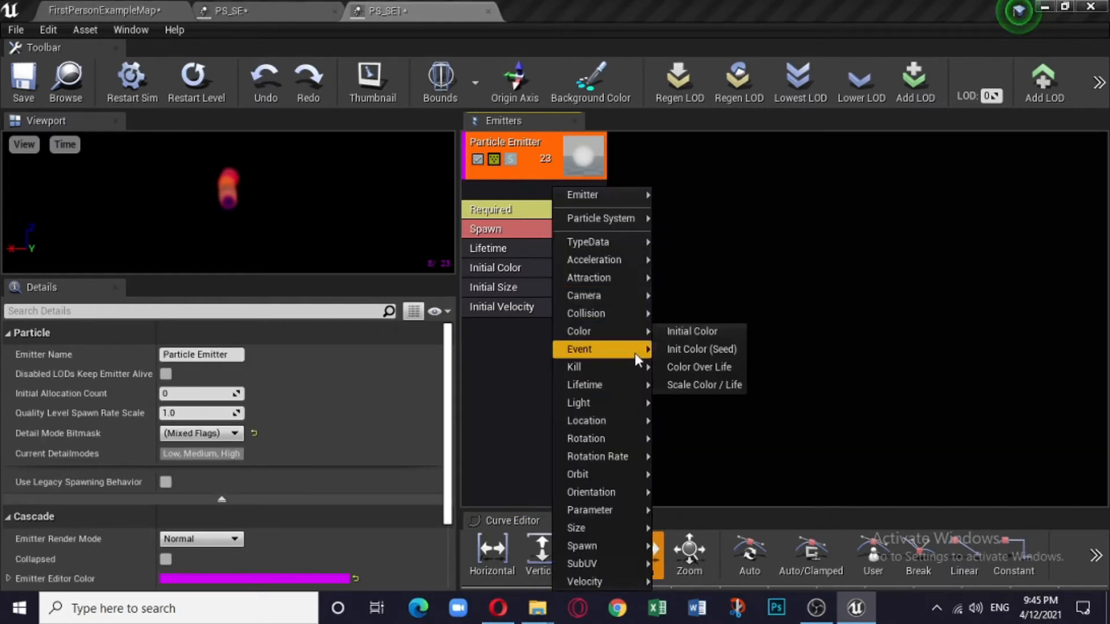
mouse_move(634, 422)
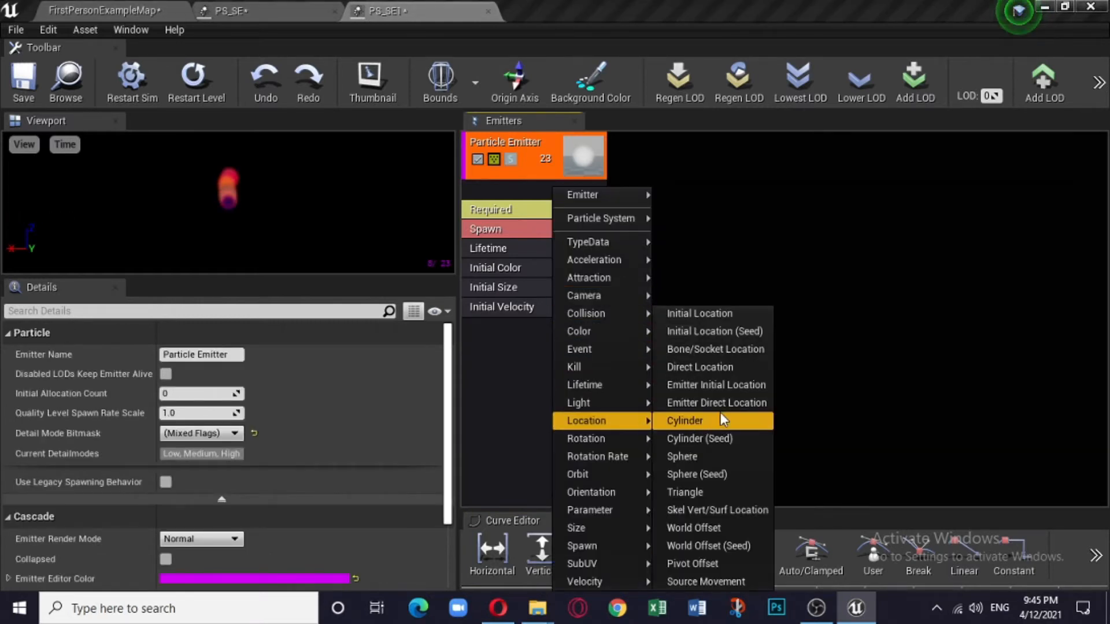
click(719, 349)
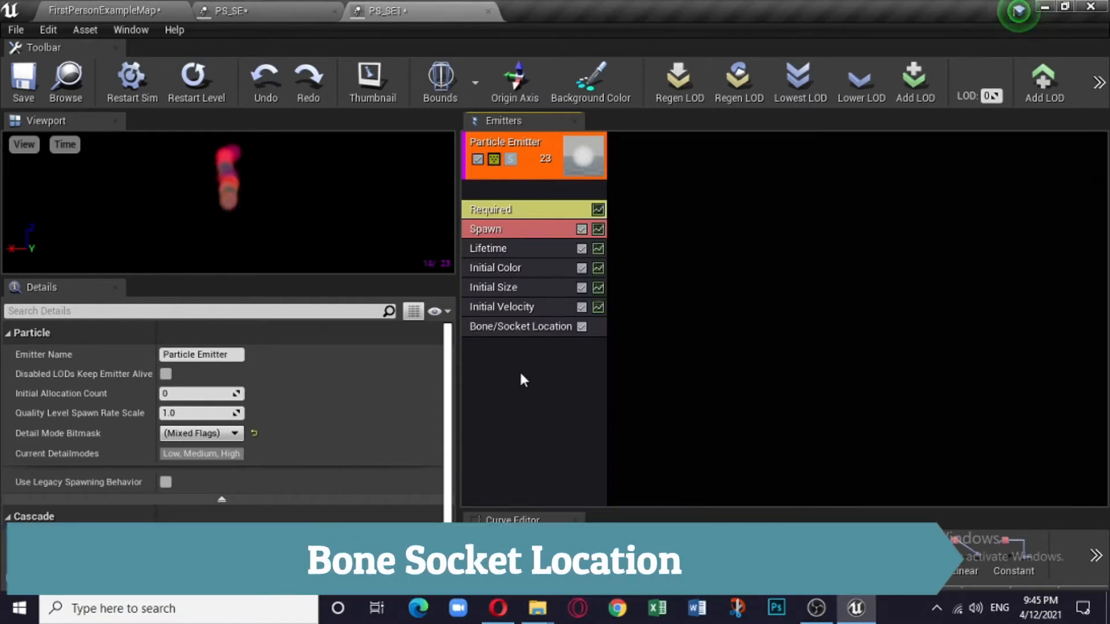
- Set the Bone/Socket Location source type to BONESOCKETSOURCE Bones and add one source location, expanding its bone settings
click(515, 323)
click(250, 355)
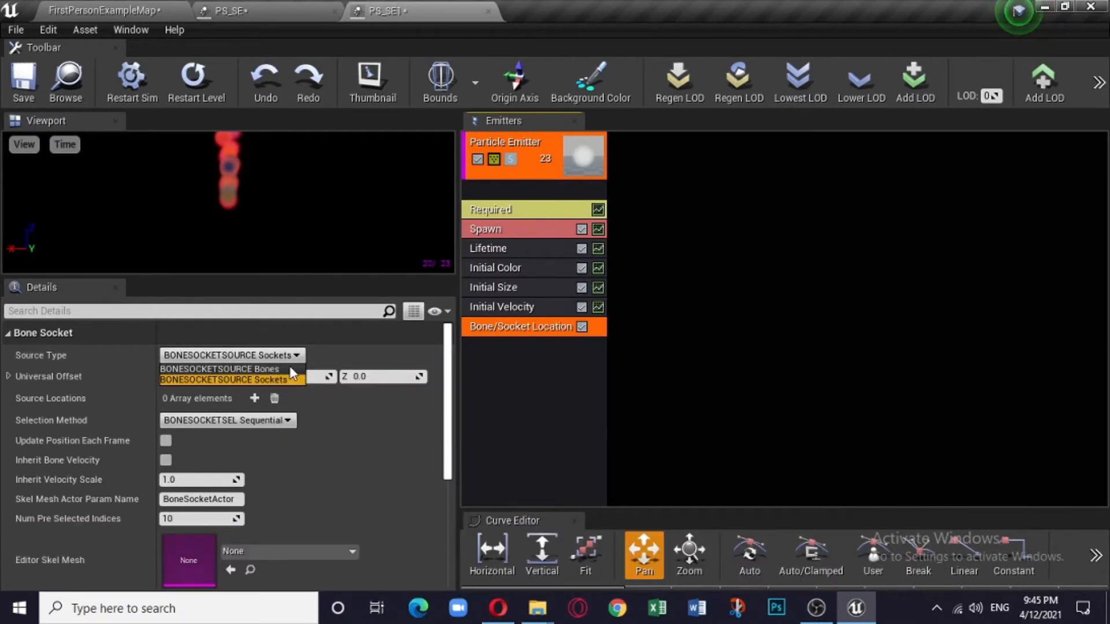
click(220, 369)
click(255, 398)
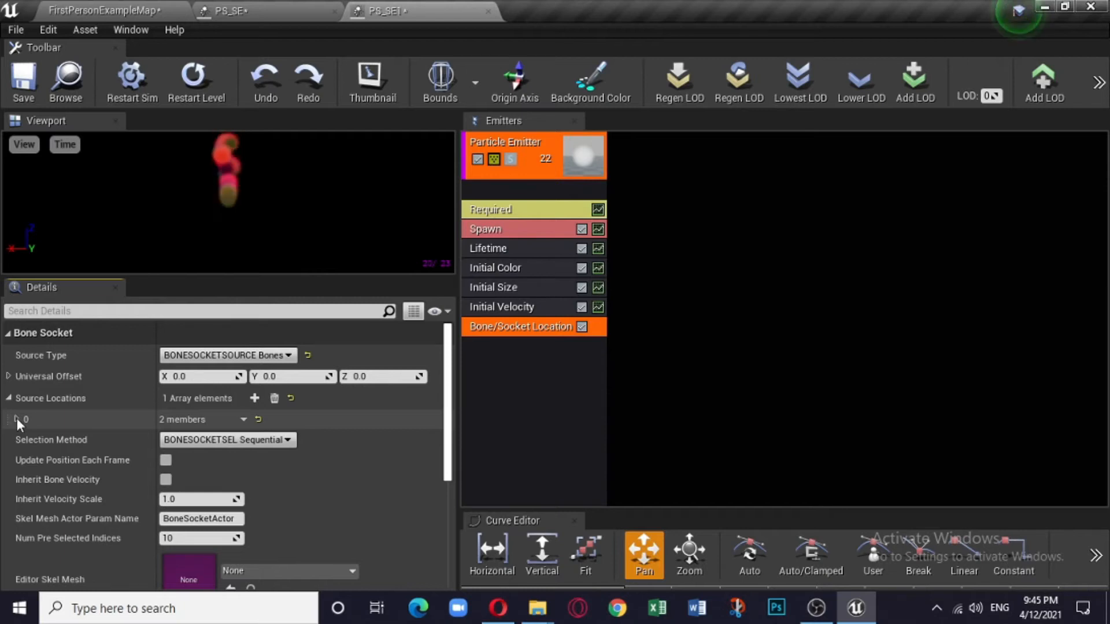
click(17, 419)
click(186, 440)
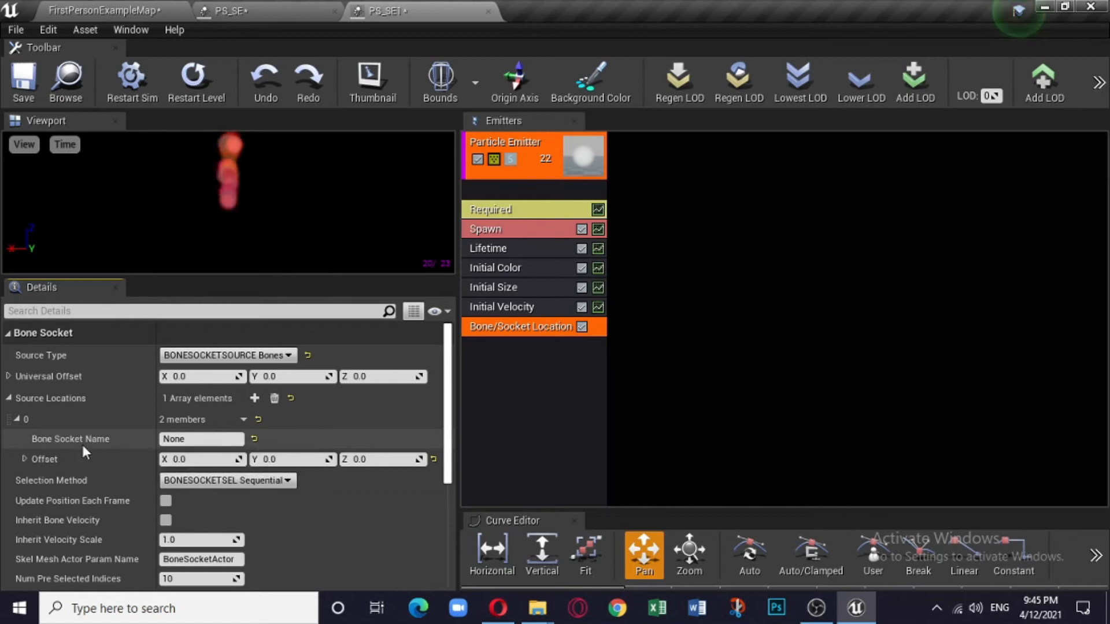
- Open the PS_M1 skeletal mesh from the duplicated arms in the level and copy the hand_l bone name
click(115, 11)
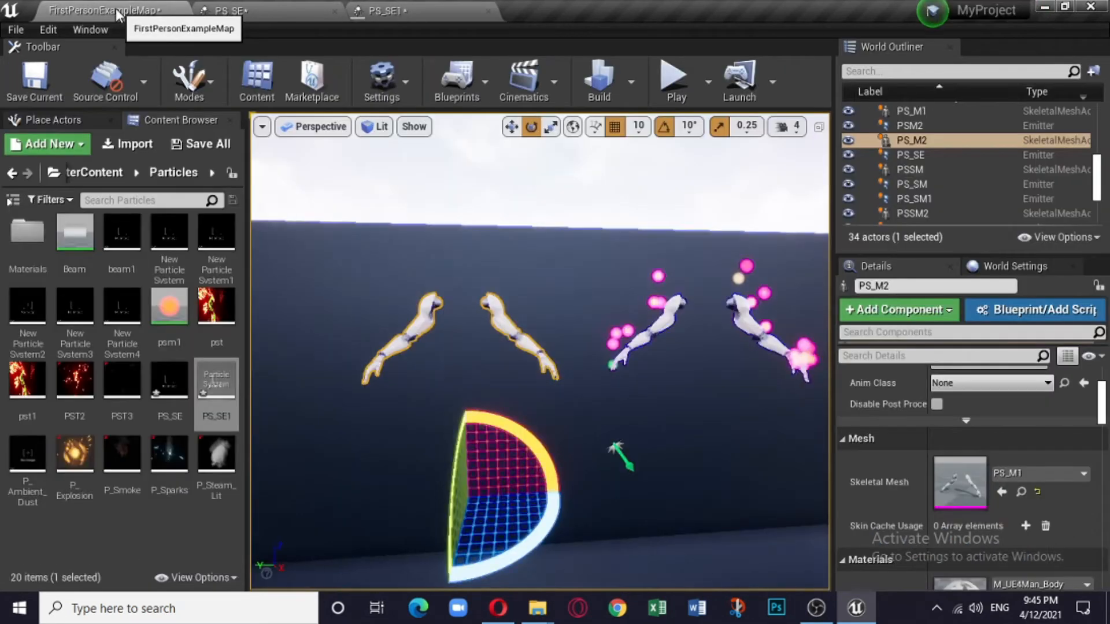
right_click(507, 319)
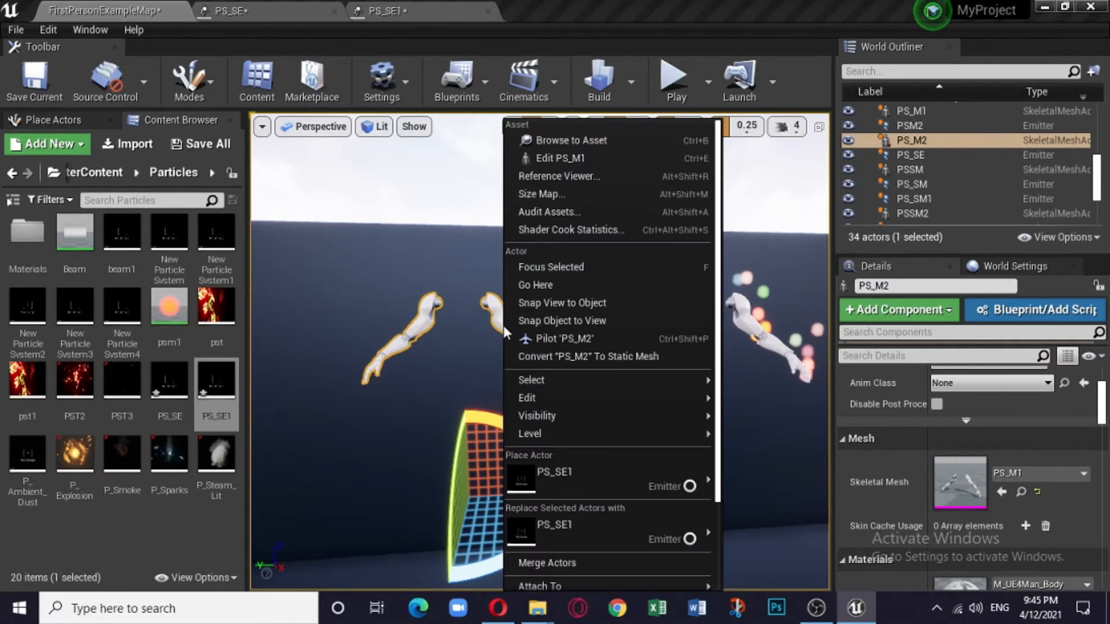
click(565, 157)
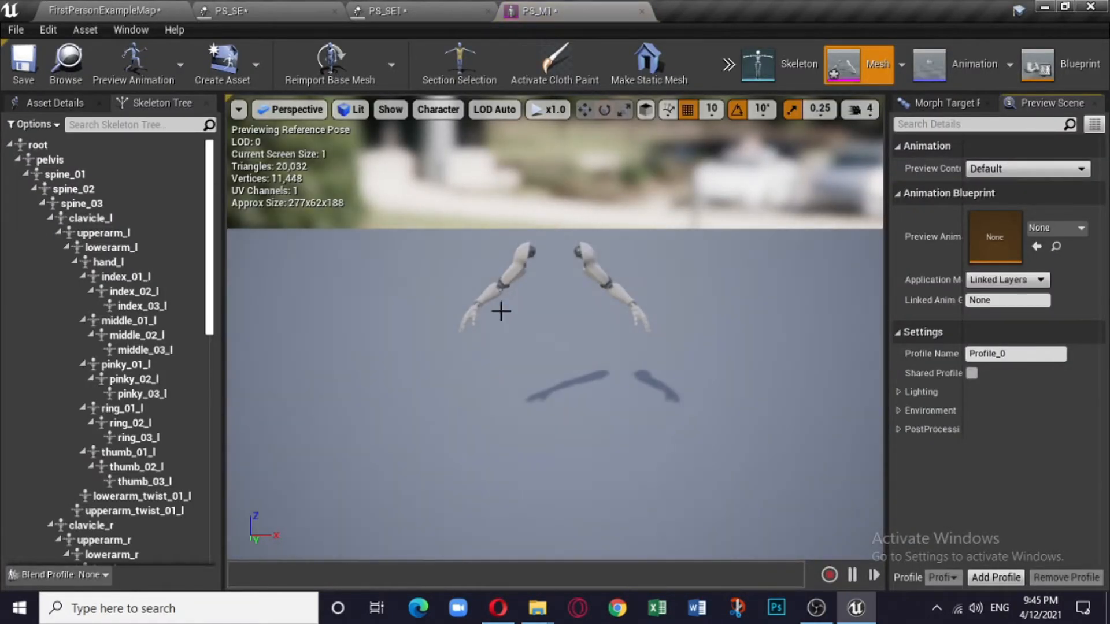
click(497, 312)
scroll(226, 338, down, 3)
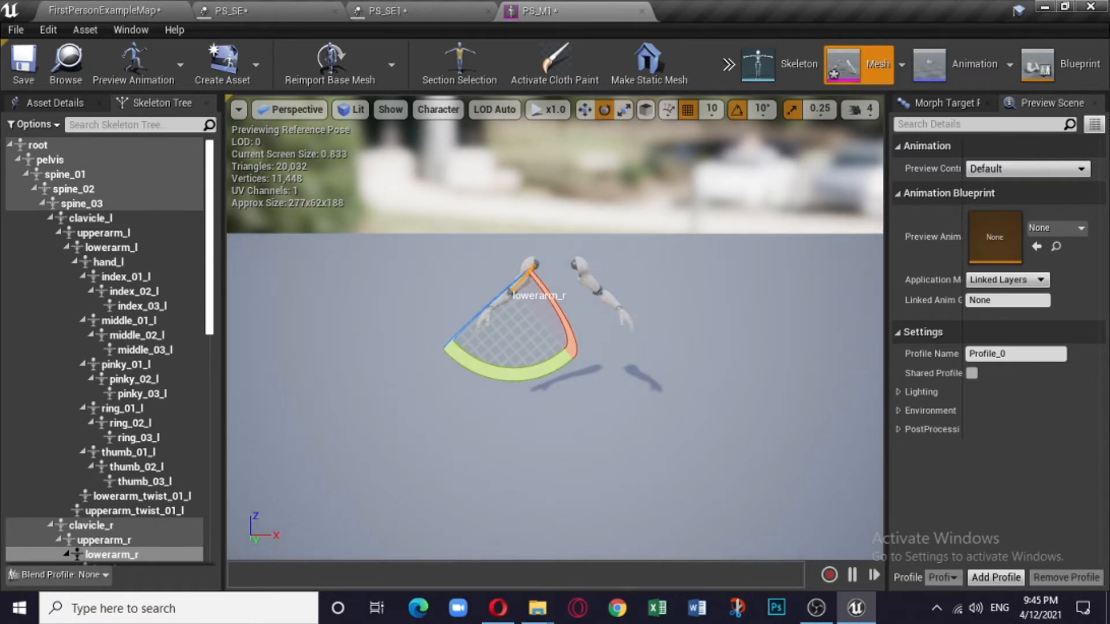
click(627, 324)
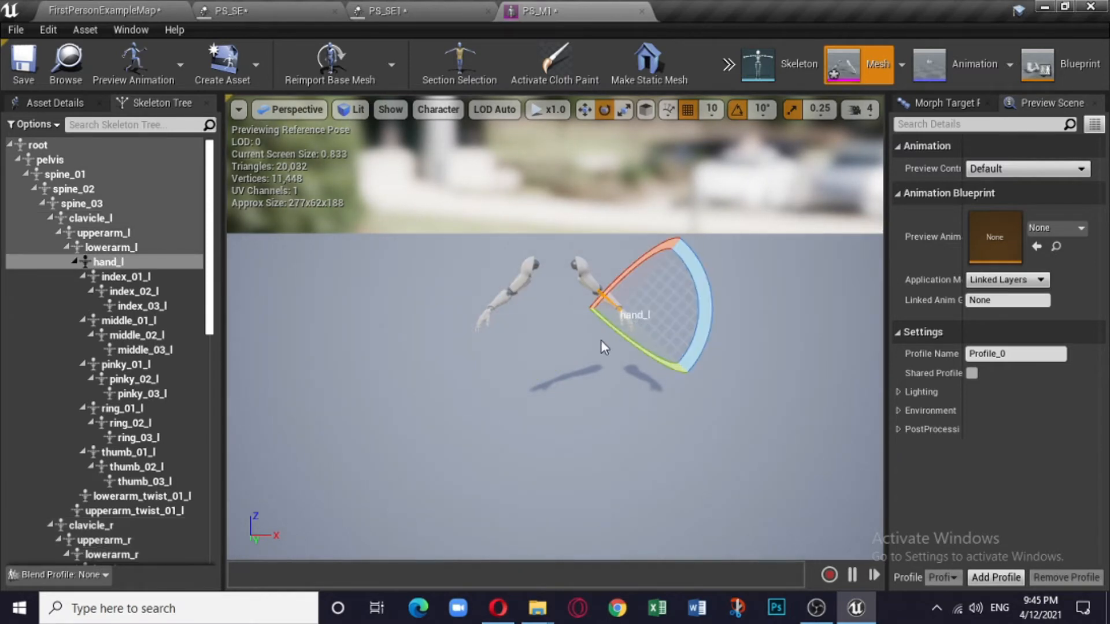
click(108, 265)
right_click(108, 264)
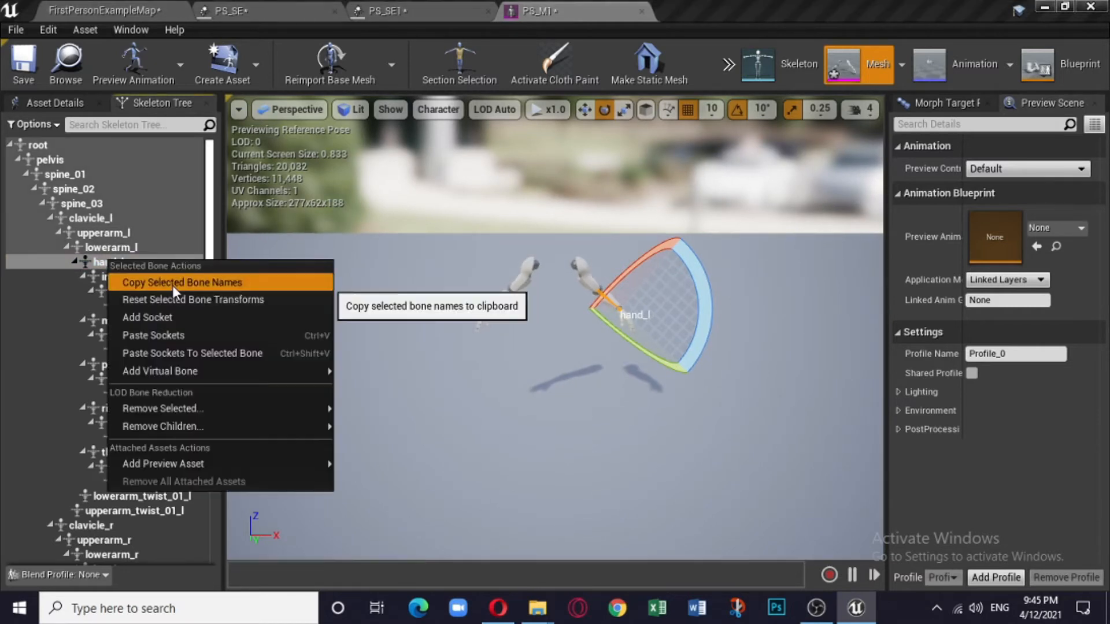
click(172, 282)
- Back in PS_SE1, paste hand_l as the source location's Bone Socket Name and save the particle system
click(381, 11)
click(215, 439)
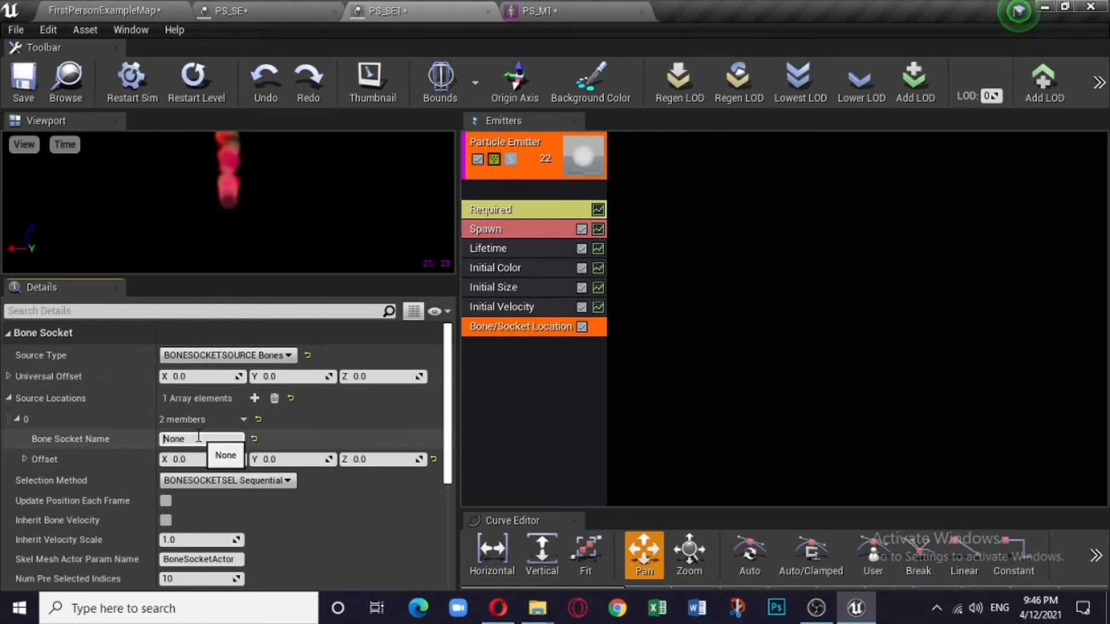
right_click(179, 443)
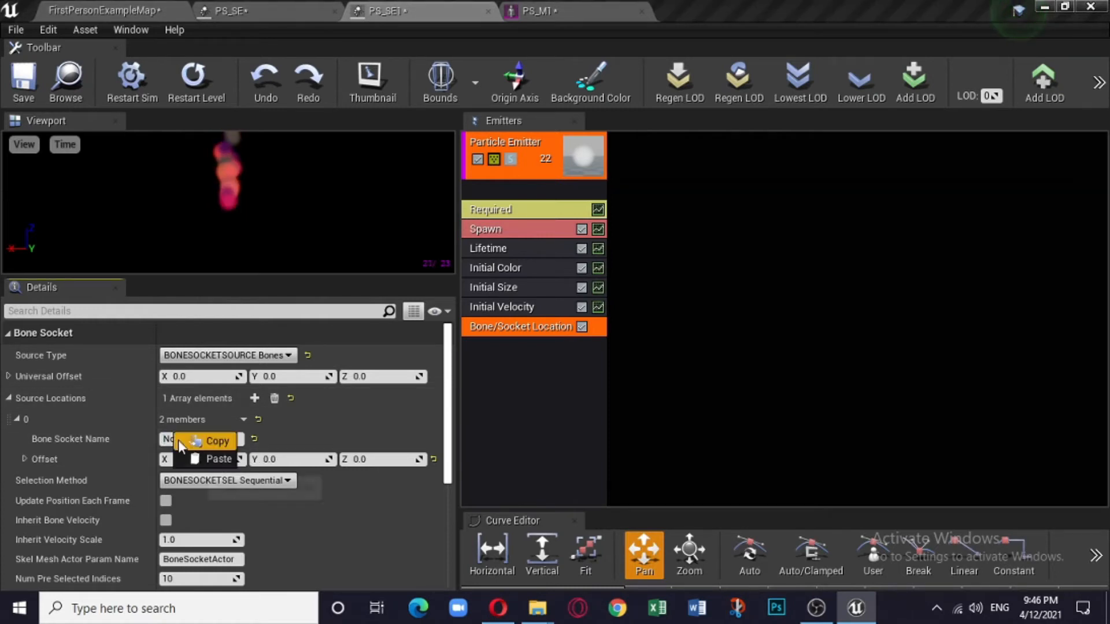
click(219, 458)
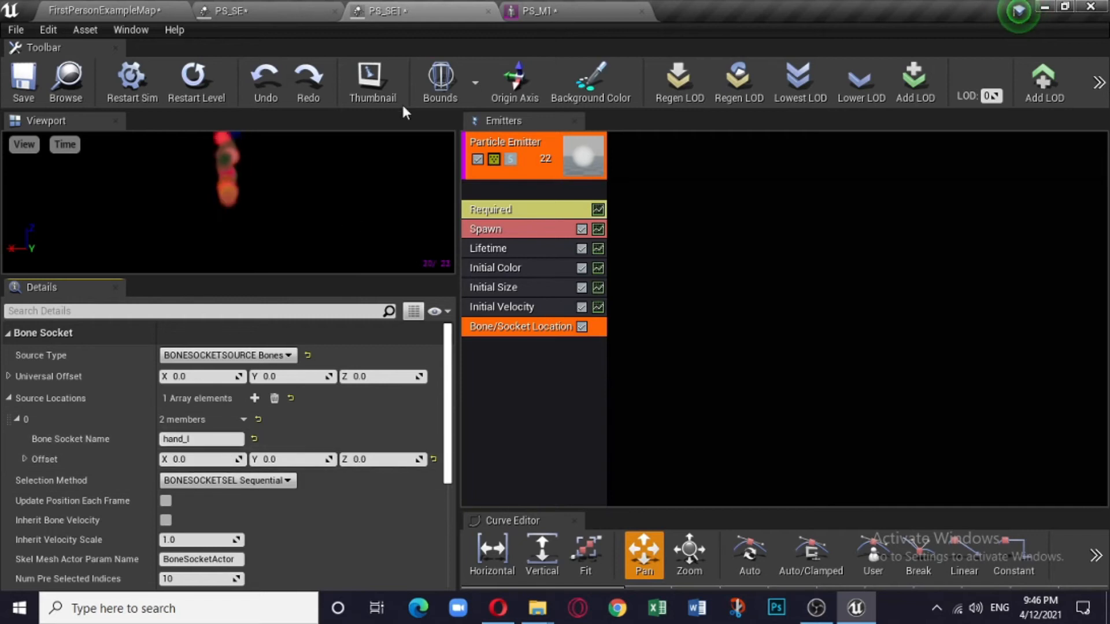
click(25, 81)
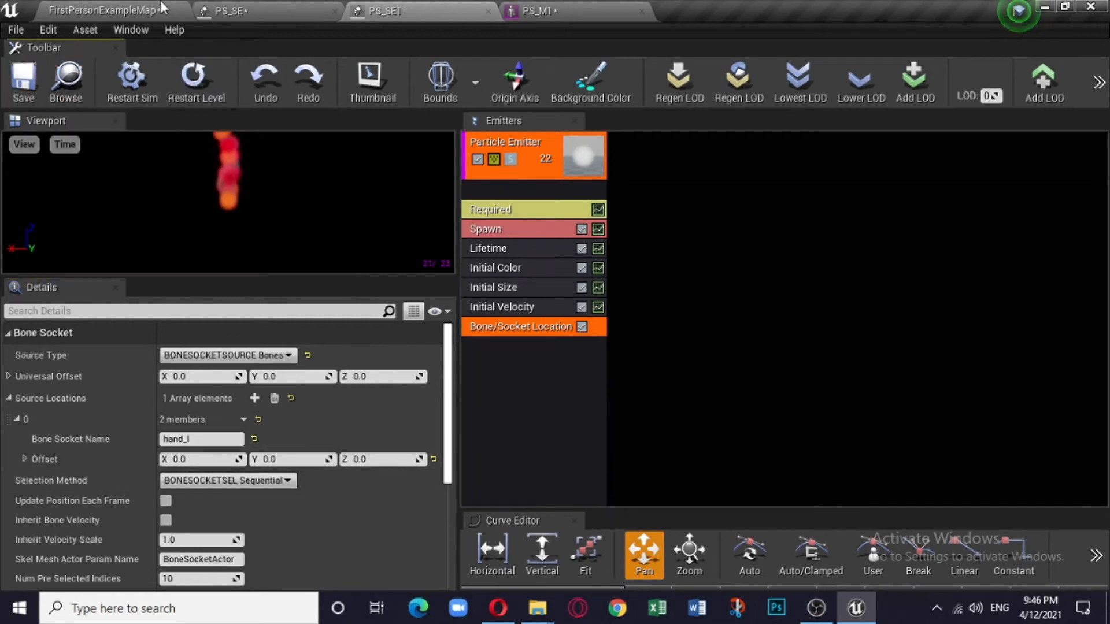
- Return to the level and place the PS_SE1 particle system just below the duplicated arms, with the move tool active
click(104, 11)
drag(234, 400, 385, 433)
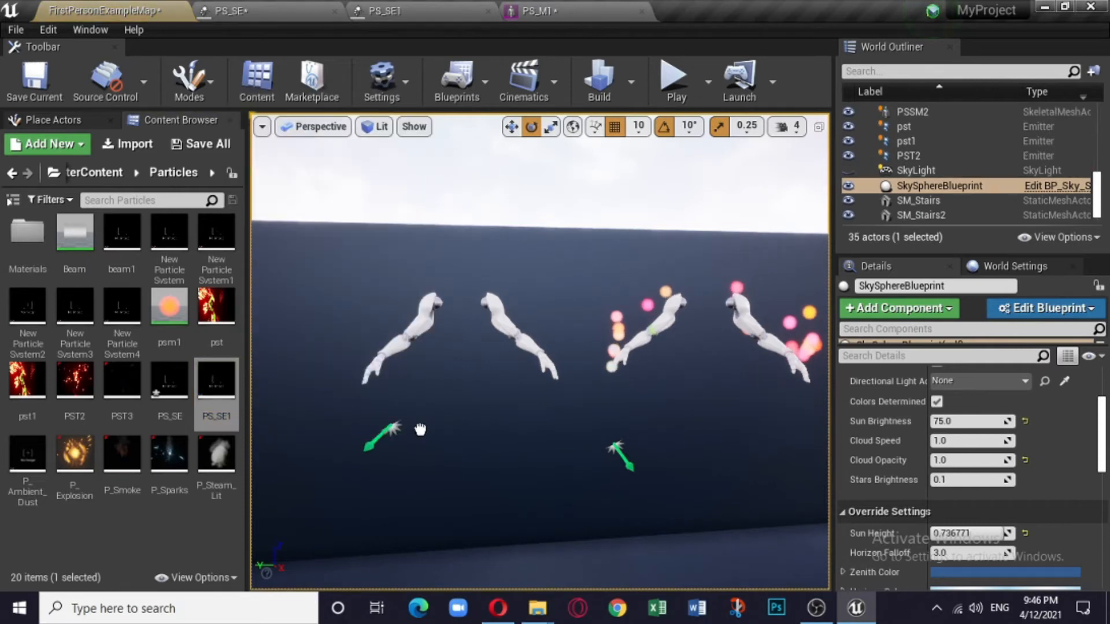
click(470, 434)
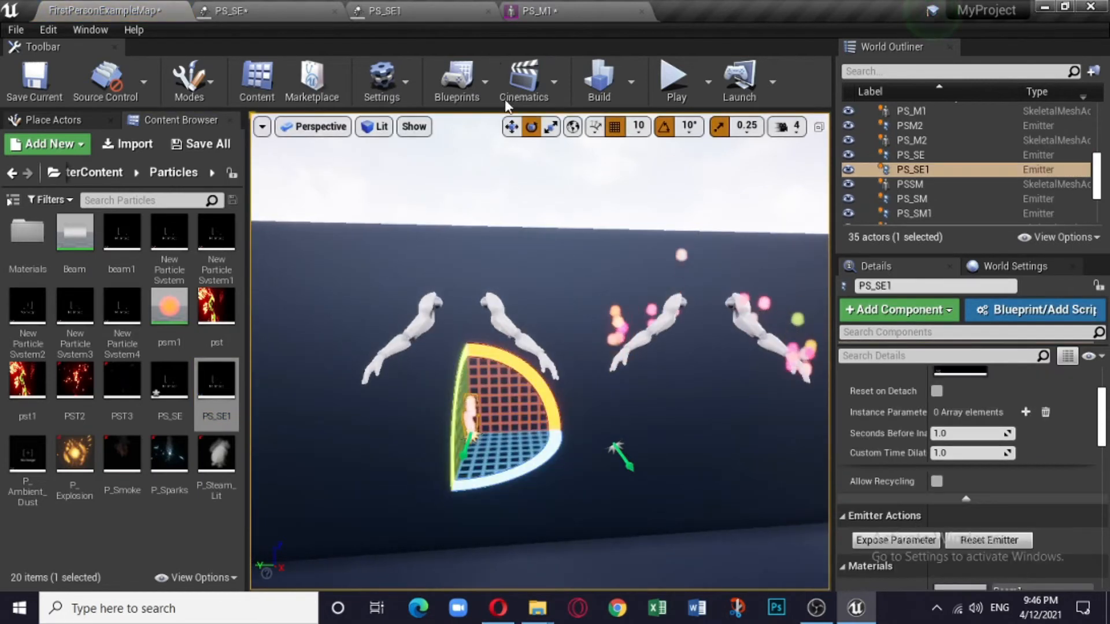
click(511, 126)
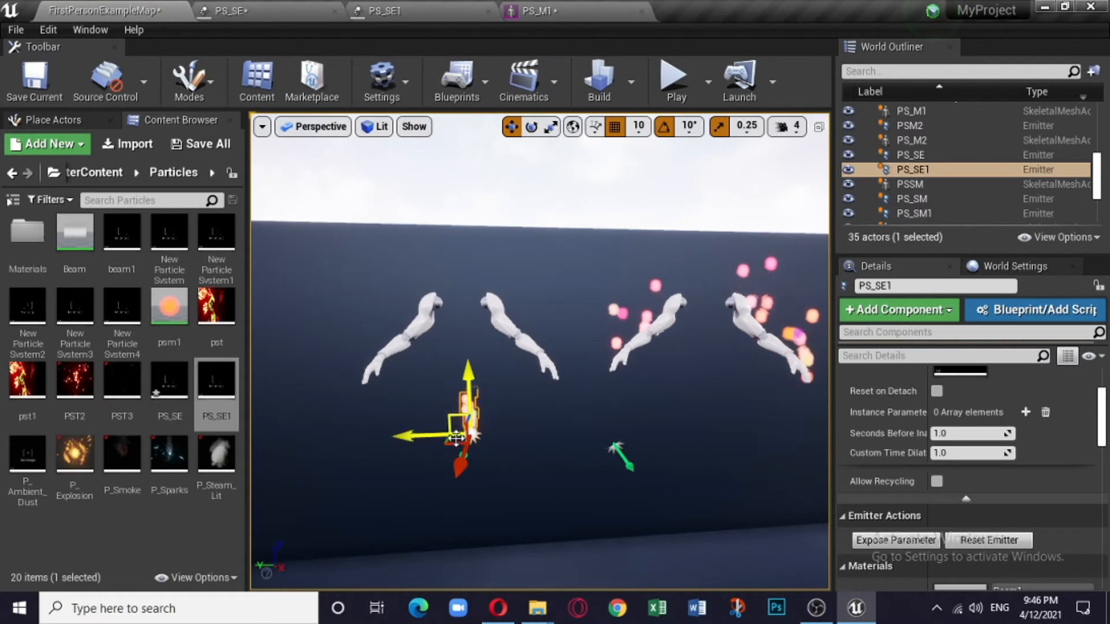
click(475, 435)
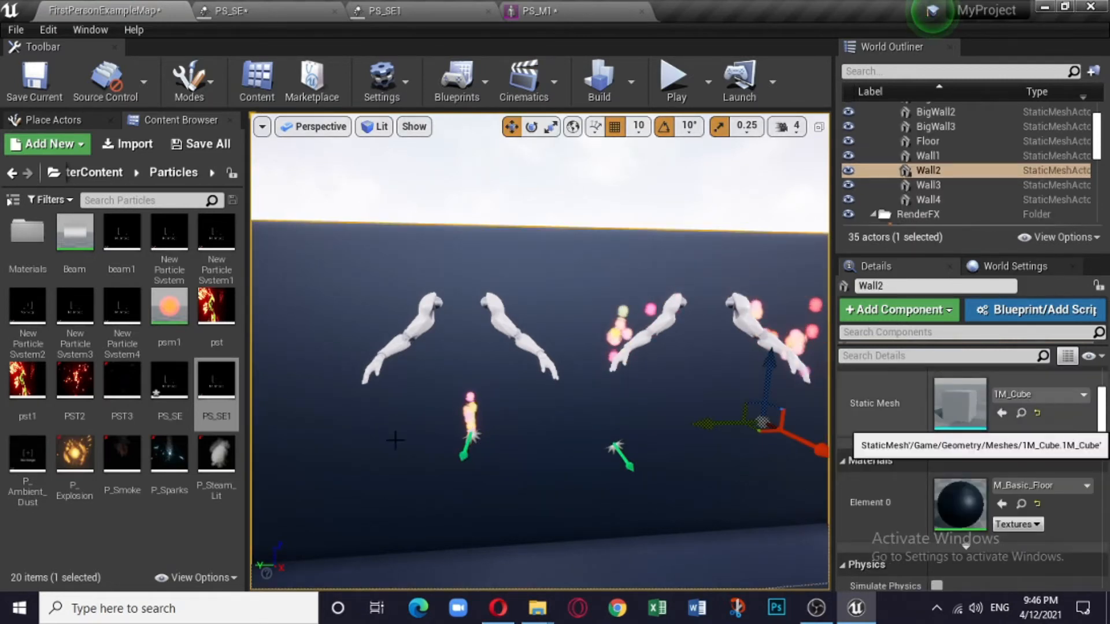
click(474, 436)
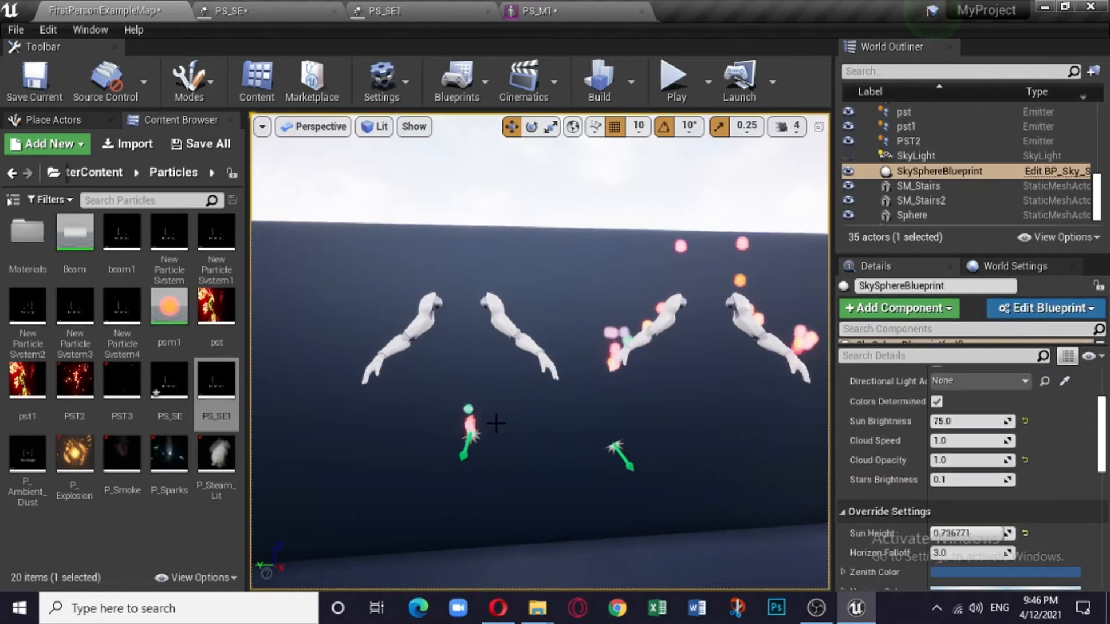
scroll(469, 445, up, 2)
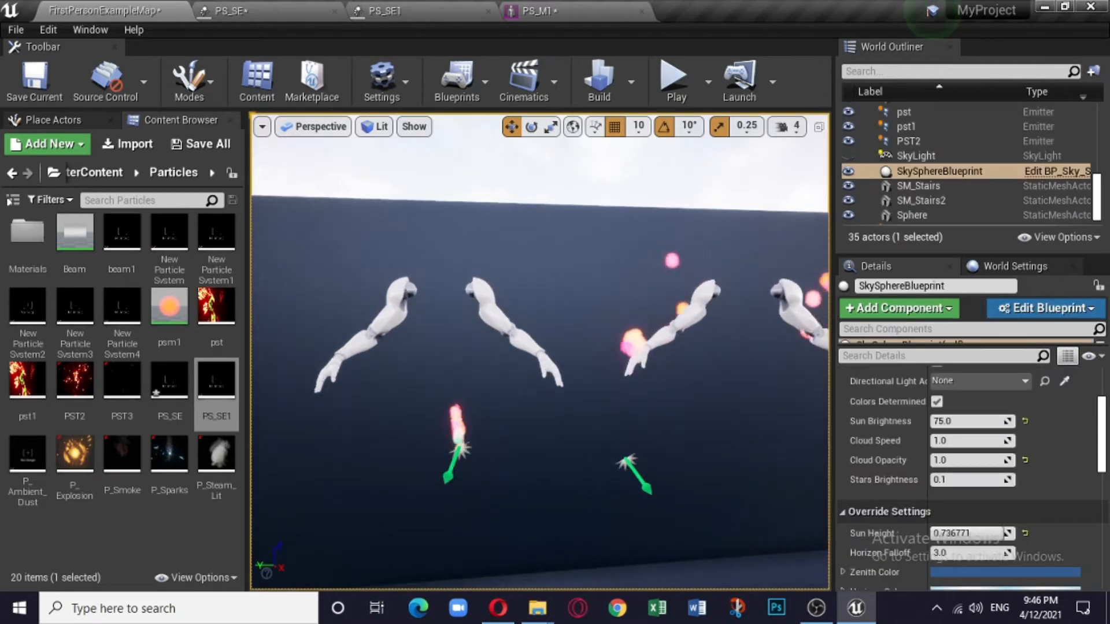
- Select the PS_SE1 emitter in the level, add one instance parameter element and expand its settings
click(461, 448)
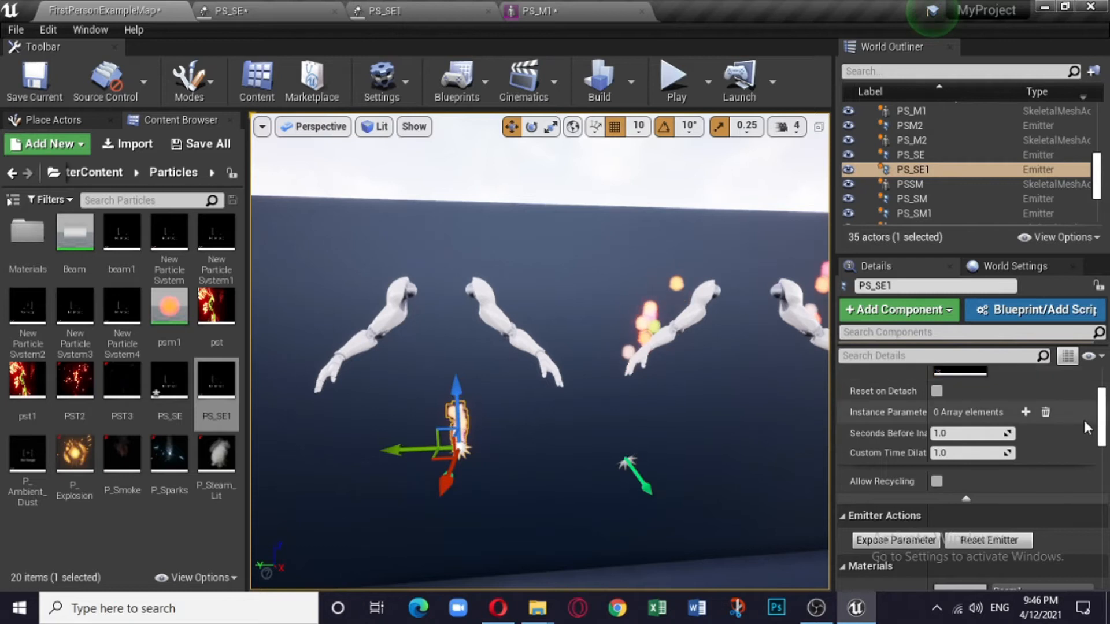
mouse_move(1101, 413)
mouse_down()
mouse_move(1101, 399)
mouse_move(1101, 431)
mouse_up()
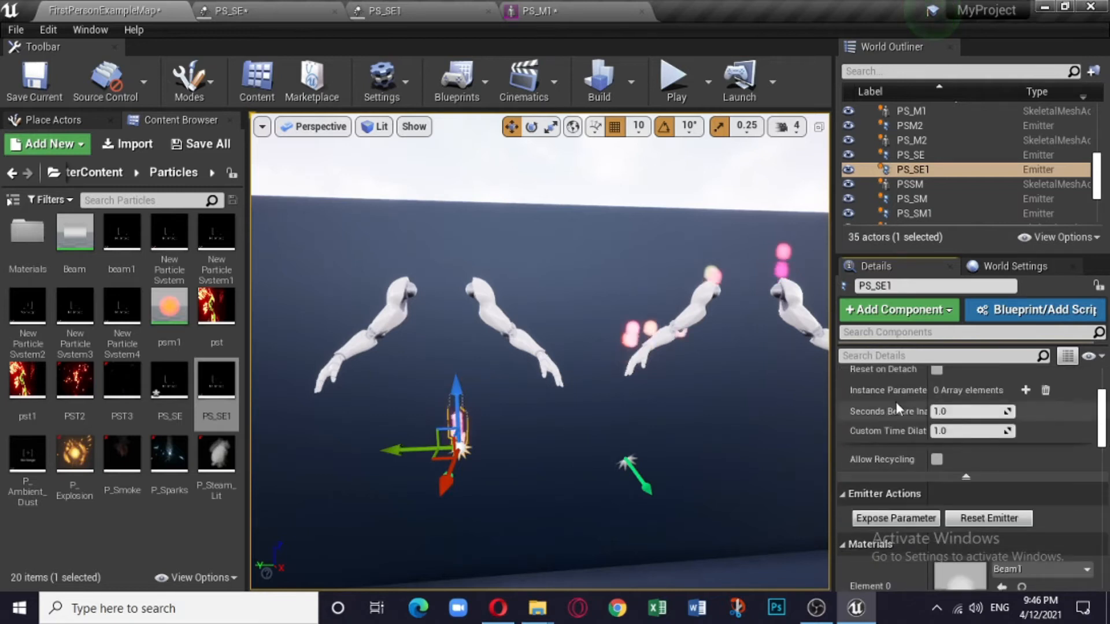
click(1026, 391)
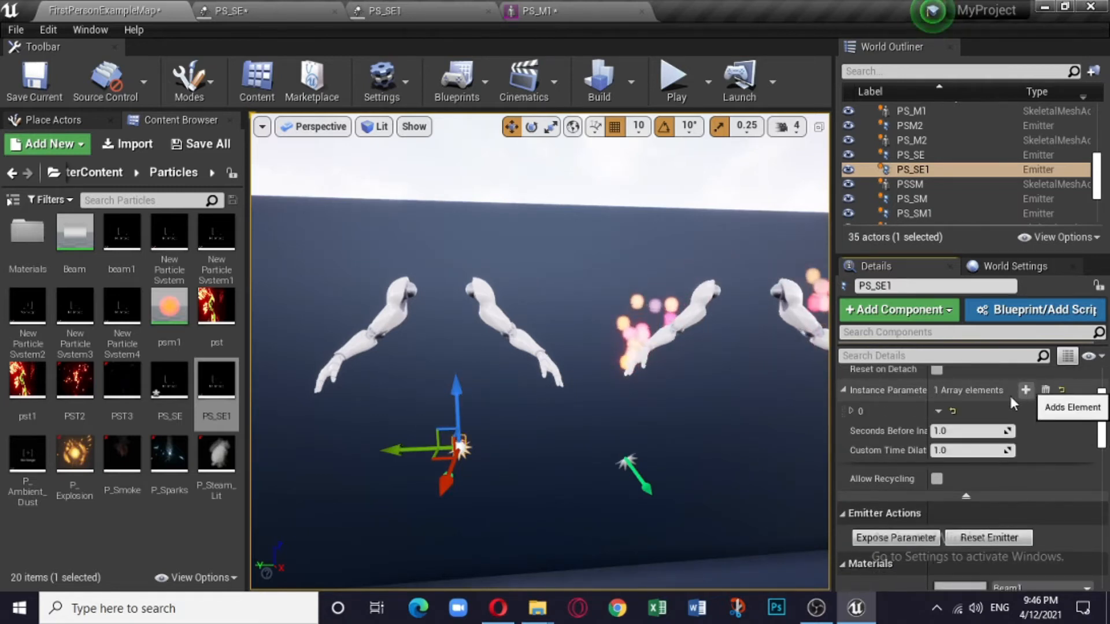
click(852, 411)
click(966, 431)
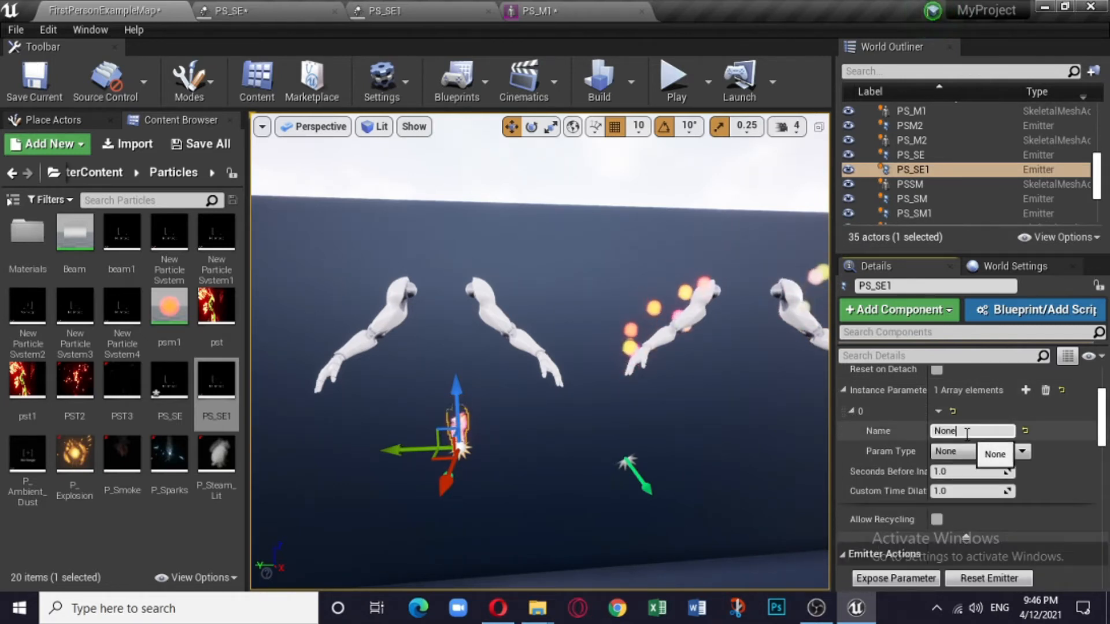
- Copy BoneSocketActor from the Skel Mesh Actor Param Name in PS_SE1 and paste it as the level emitter's instance parameter name
click(414, 12)
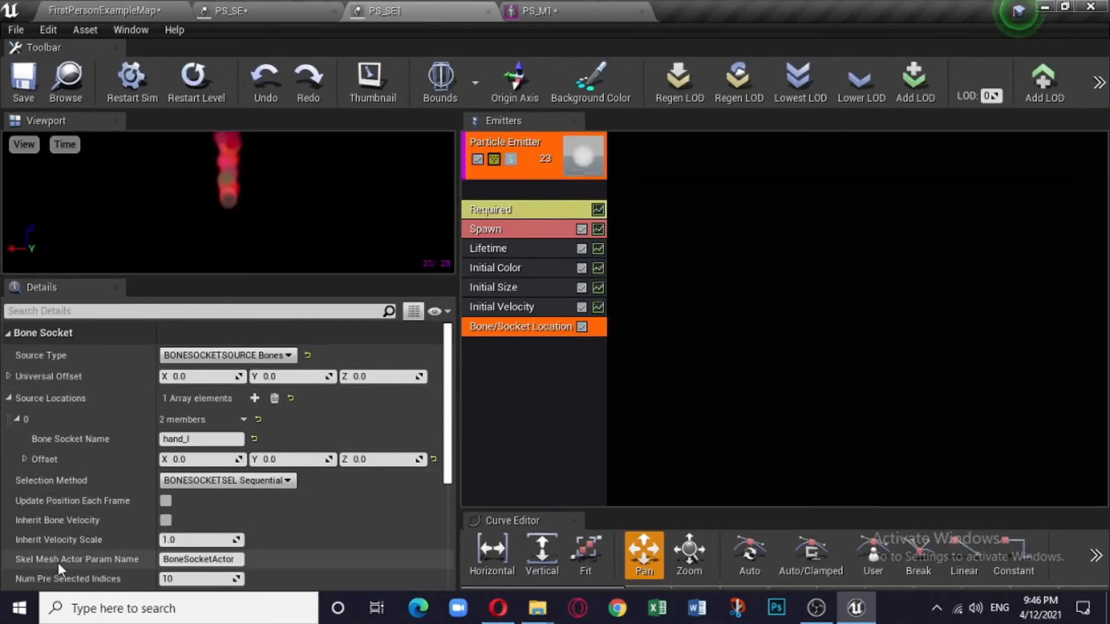
click(241, 560)
right_click(194, 559)
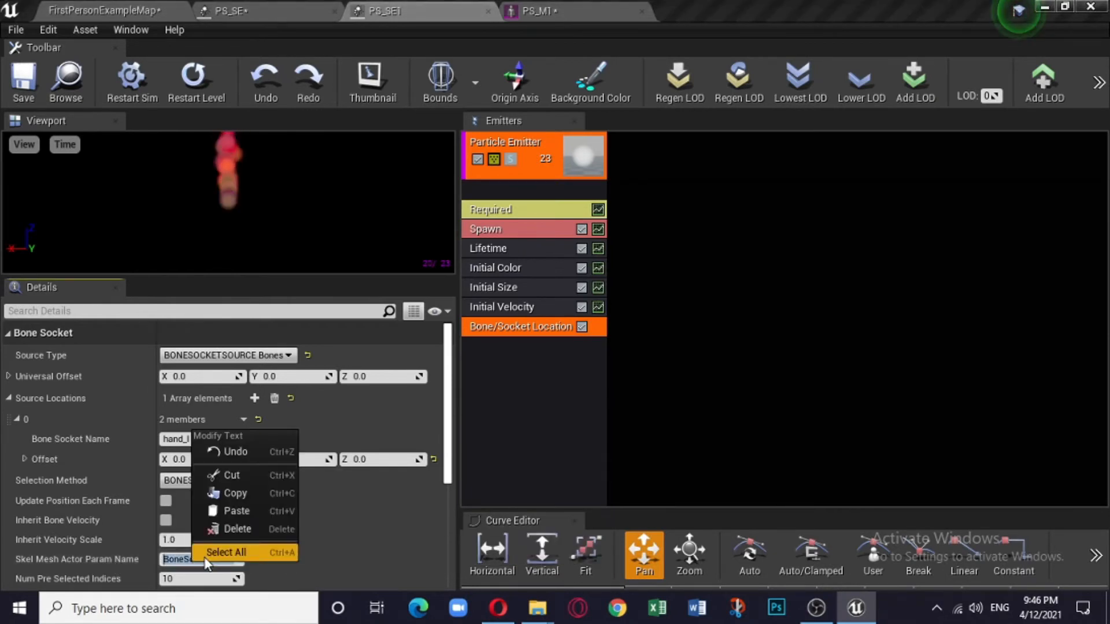
click(246, 494)
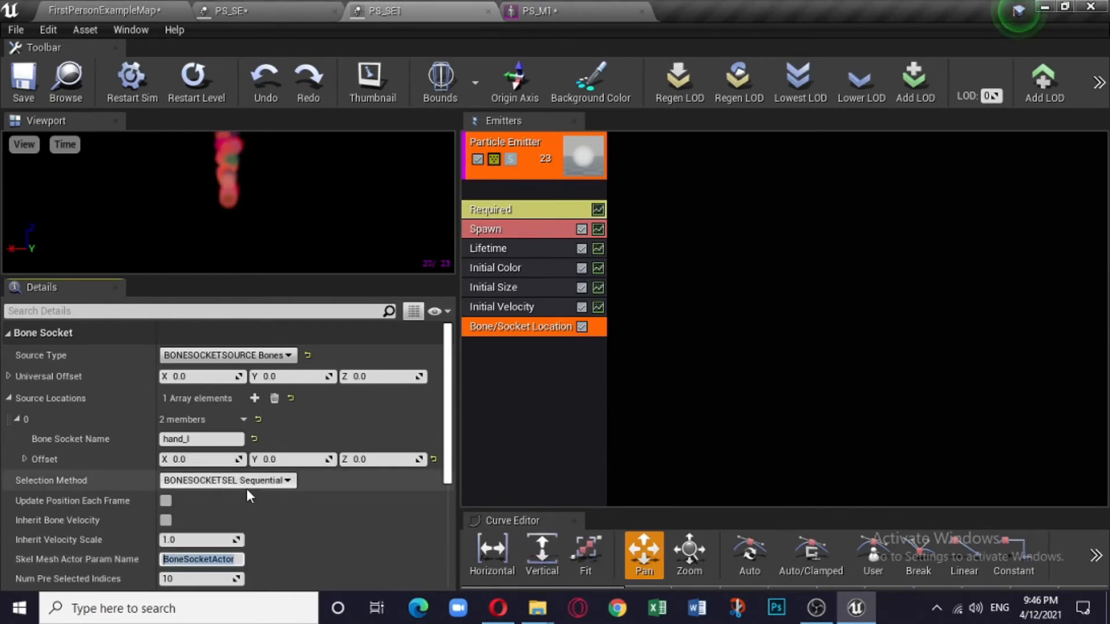
click(102, 9)
click(956, 431)
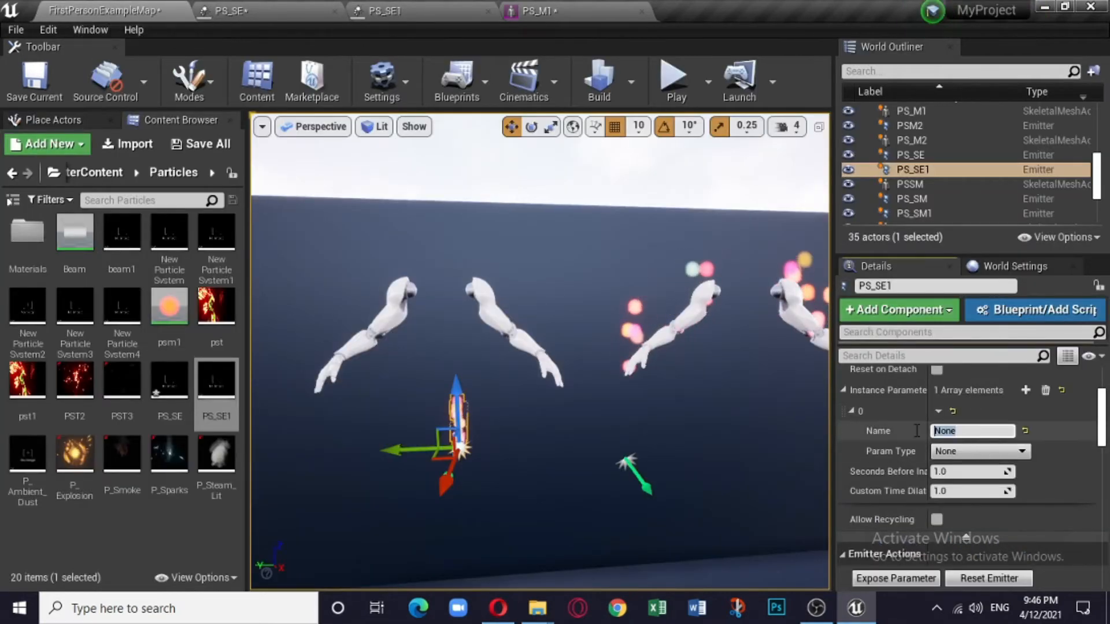
right_click(956, 430)
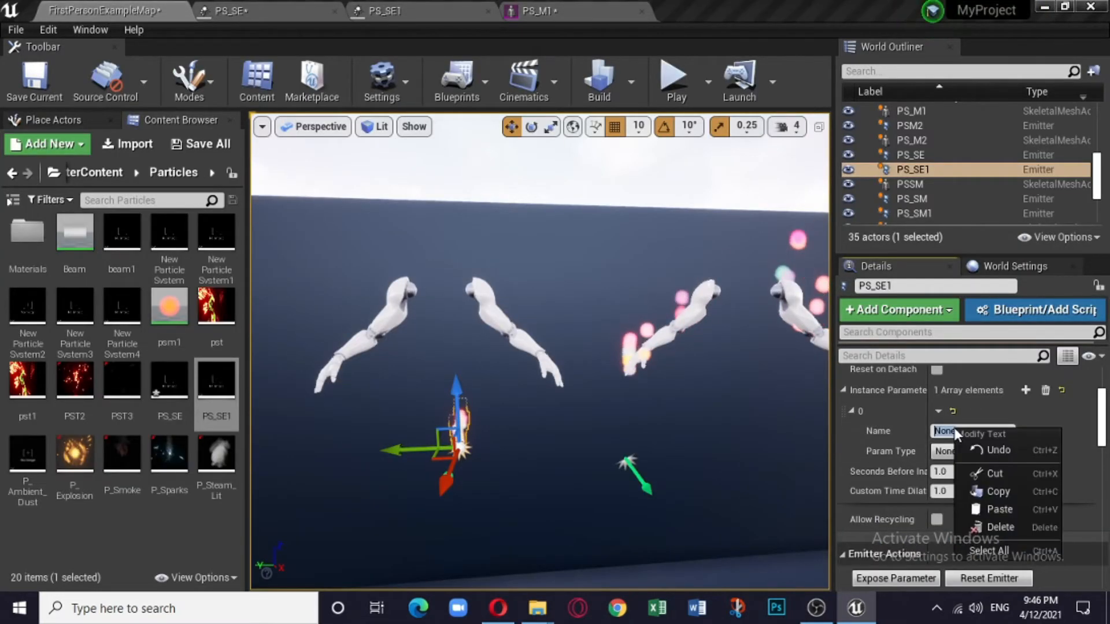
click(1029, 509)
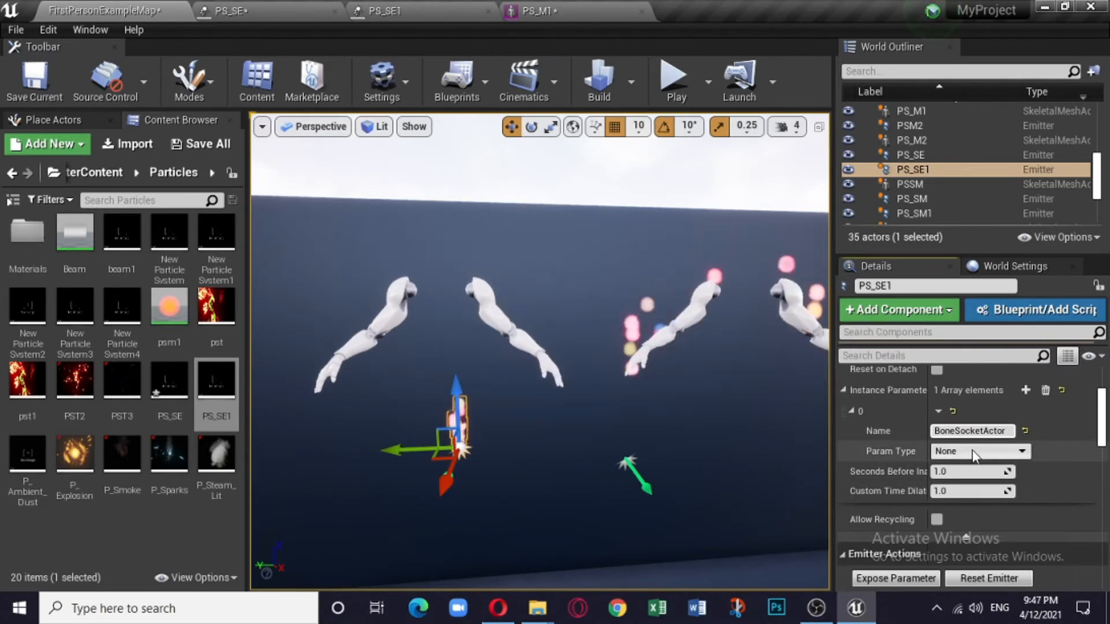
- Set the instance parameter's type to Actor and pick the PS_M2 arms in the level as its actor
click(972, 450)
click(976, 523)
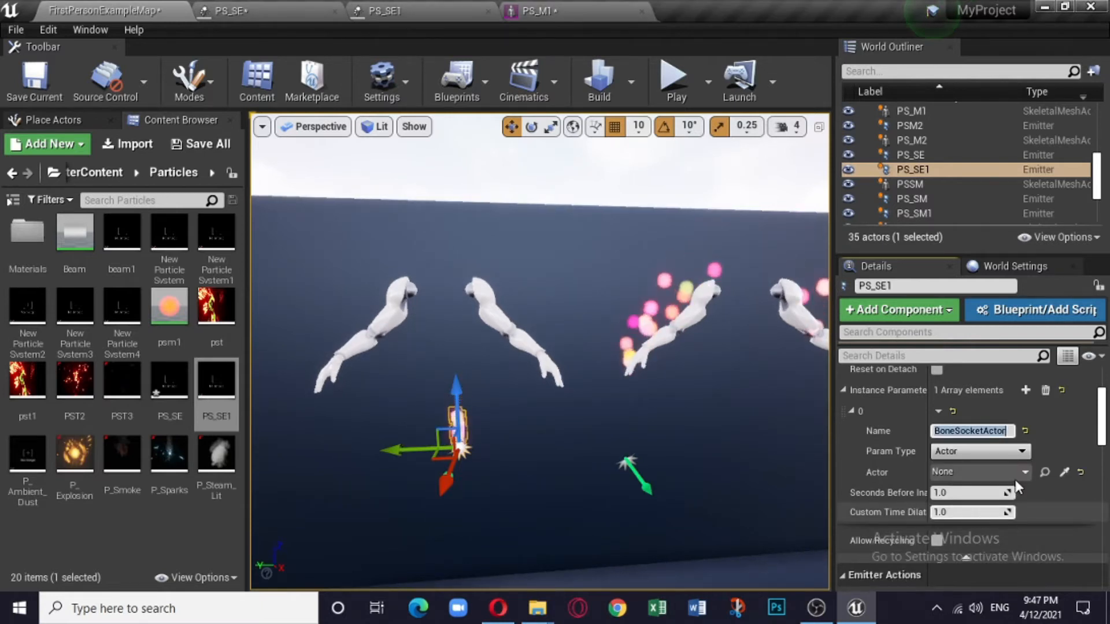
click(1065, 473)
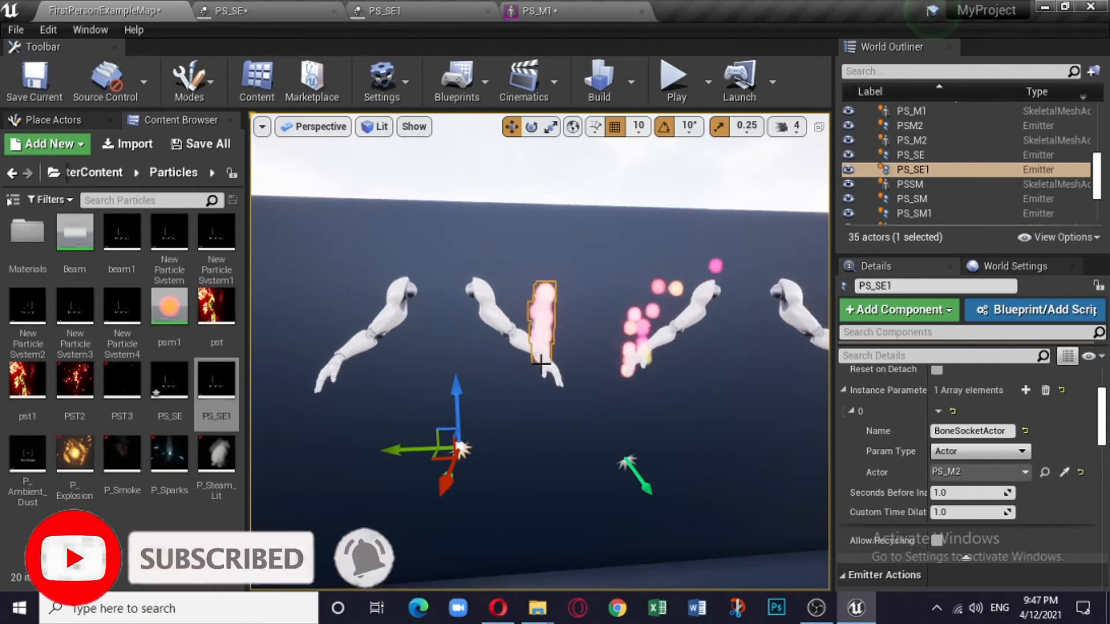
click(435, 10)
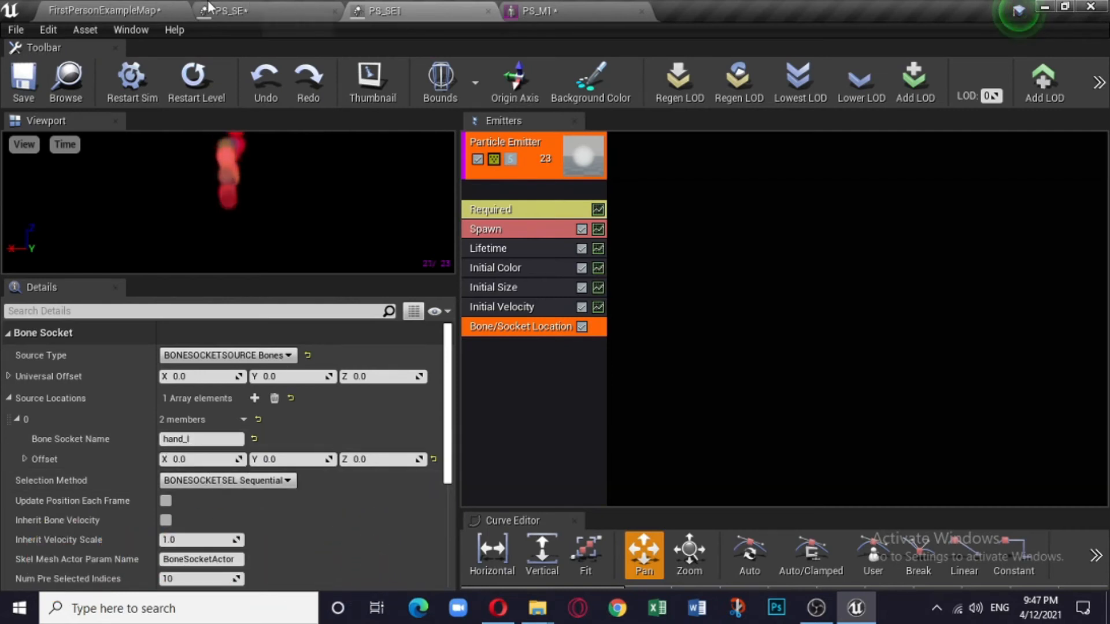
click(134, 11)
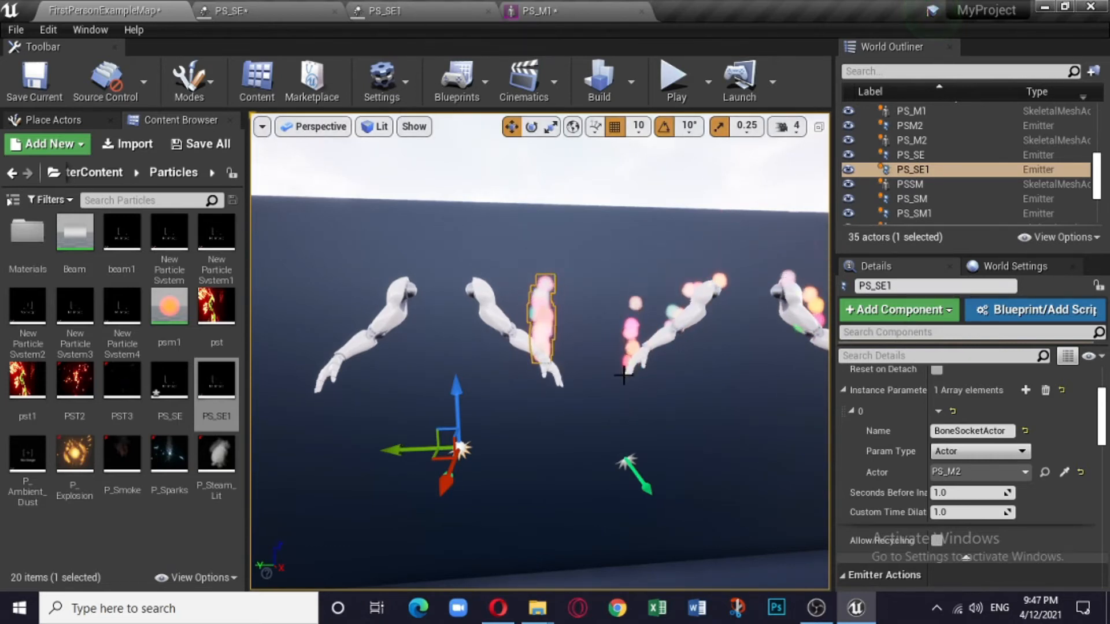
- Add an Acceleration module to the PS_SE1 emitter with Max and Min Z of -100, and check it in the level
click(424, 13)
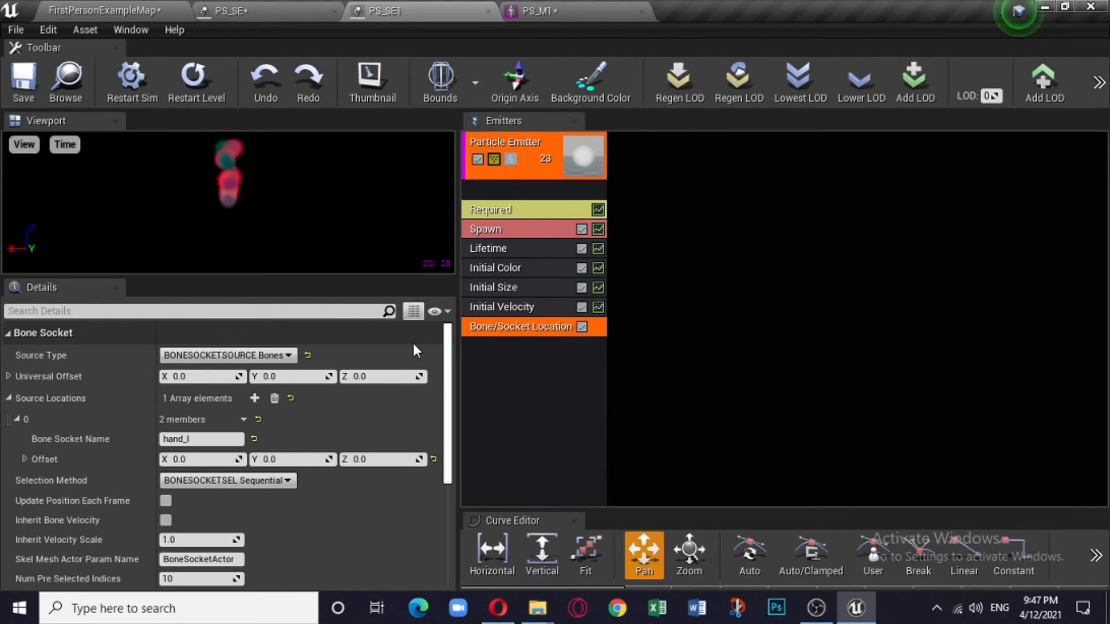
right_click(547, 369)
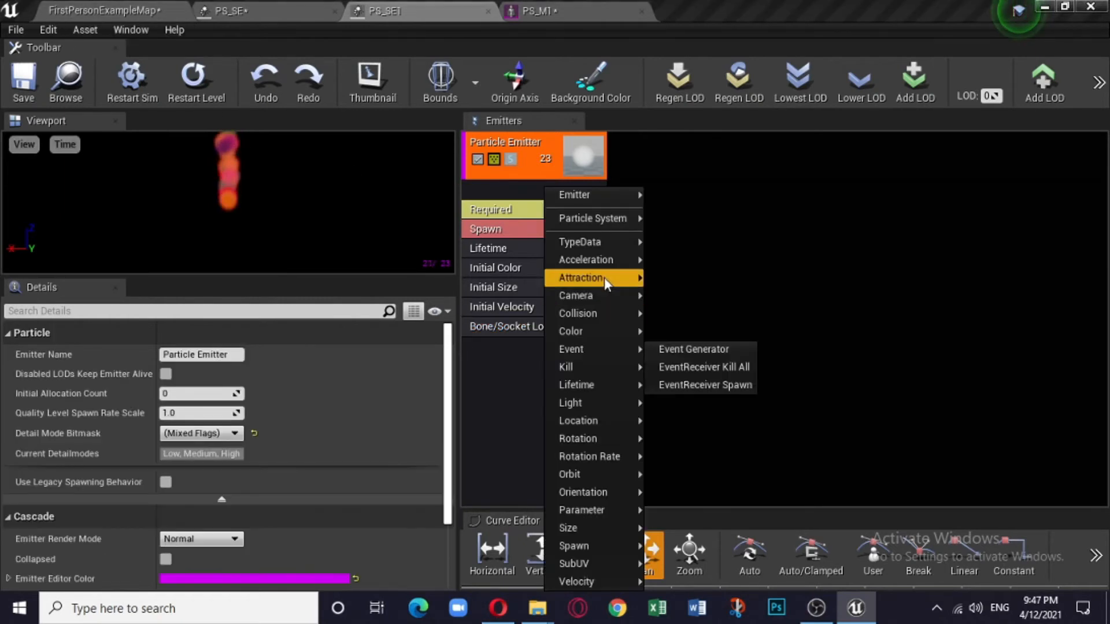
mouse_move(605, 277)
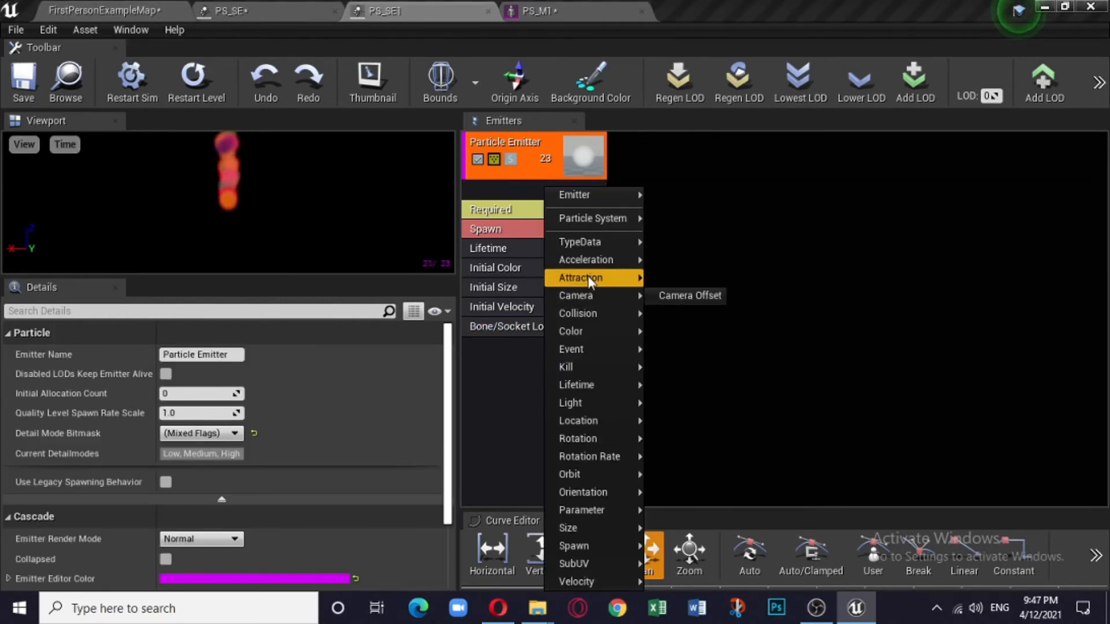
mouse_move(578, 257)
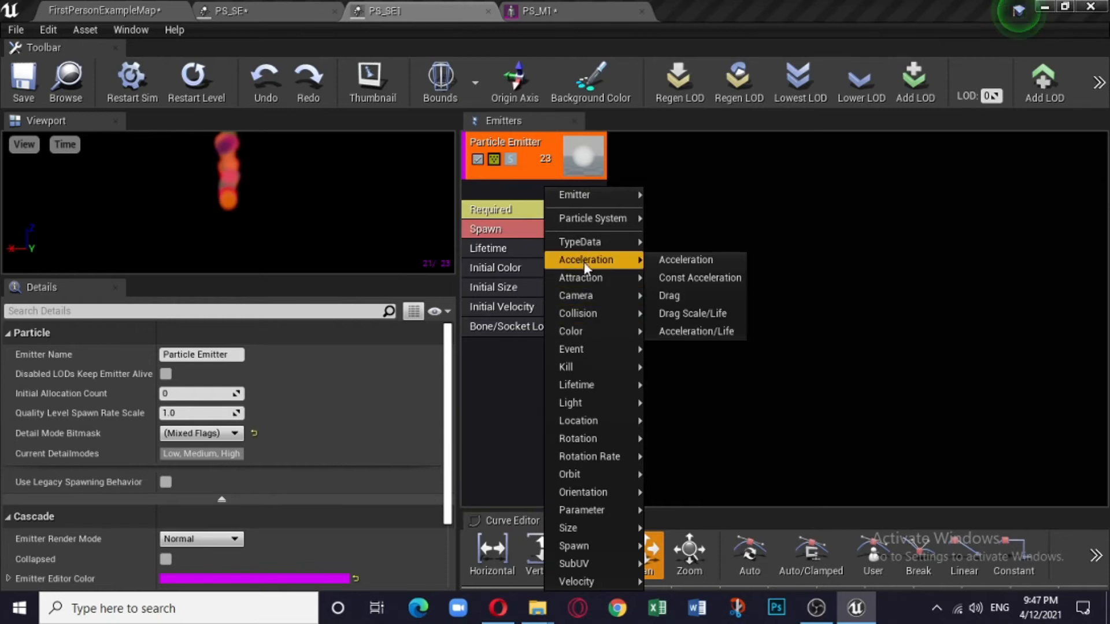
click(686, 255)
click(543, 344)
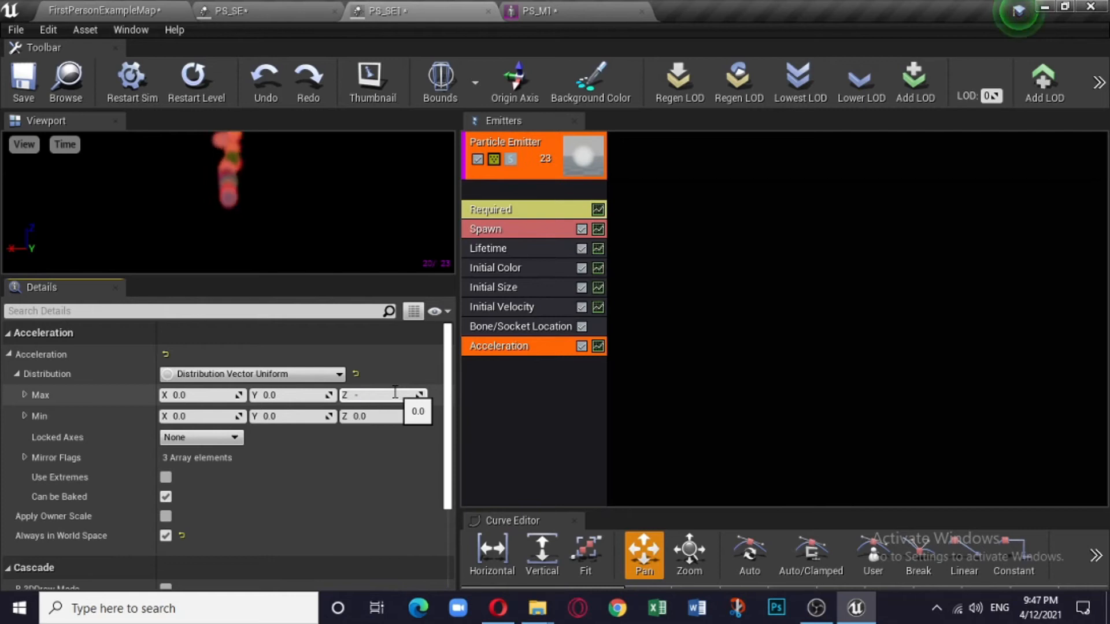
key(Return)
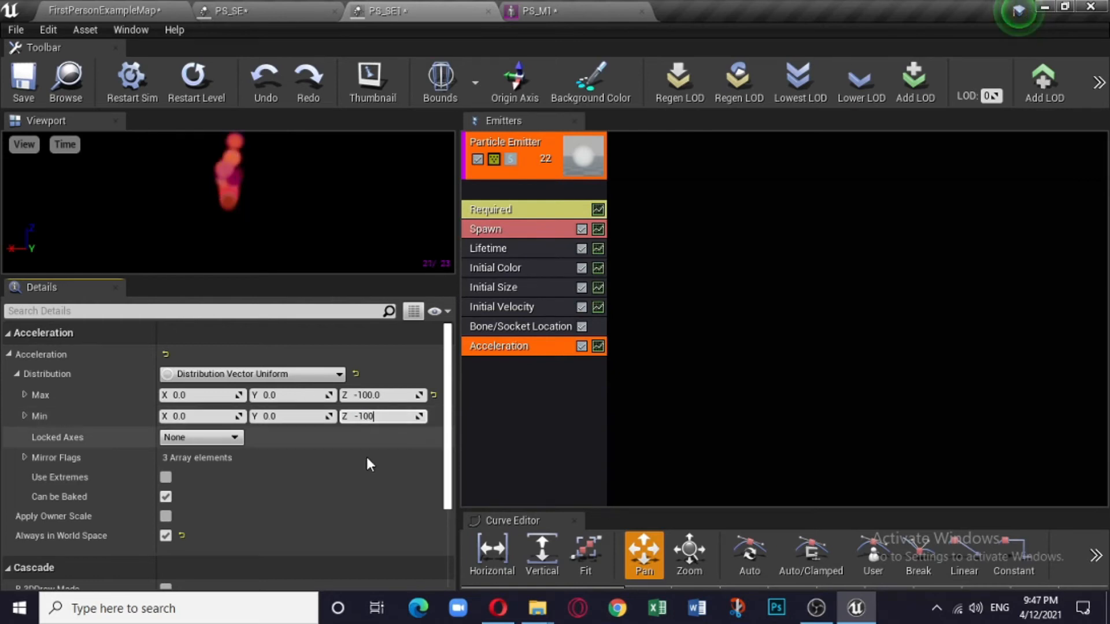
click(94, 9)
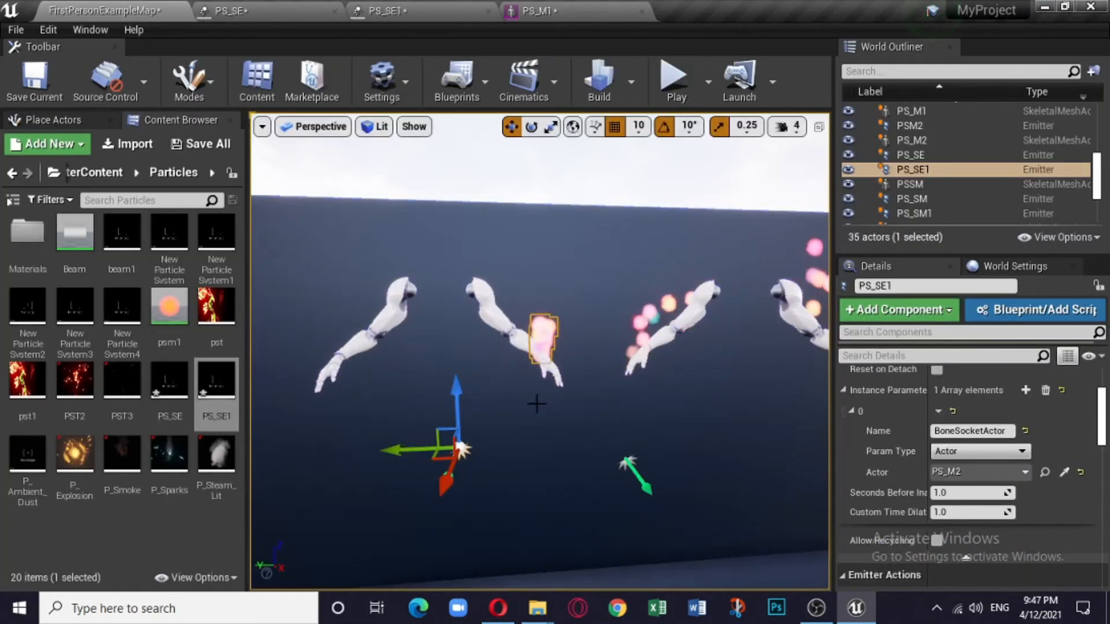
- Set the PS_SE1 emitter's Lifetime to 5, save the particle system and check the falling particles in the level
click(425, 11)
click(553, 248)
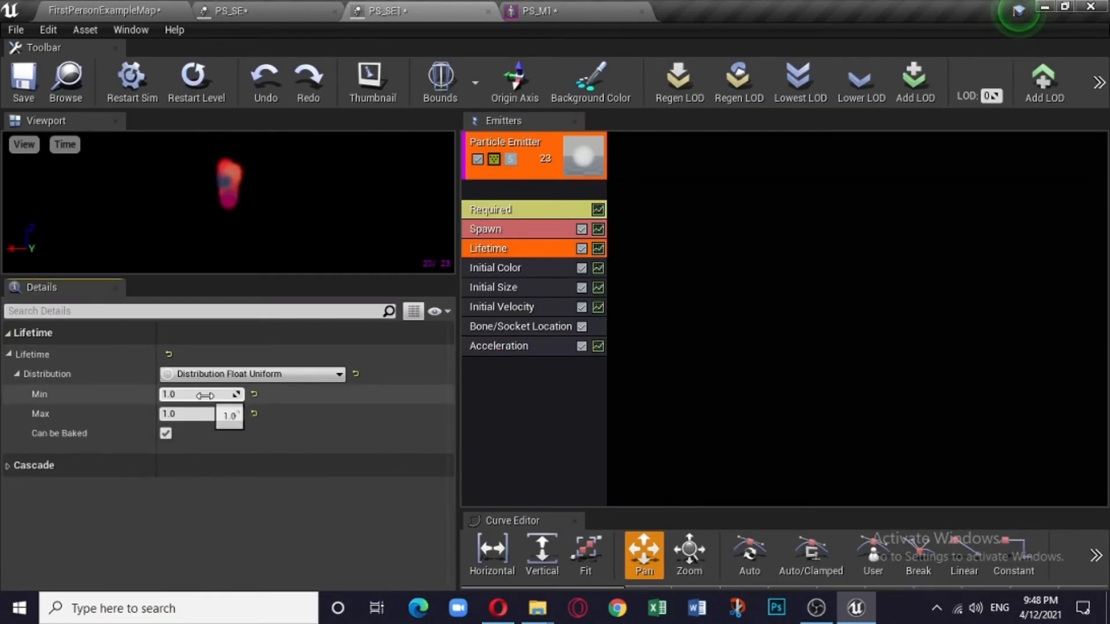
key(Return)
text(5)
key(Return)
click(38, 78)
click(84, 10)
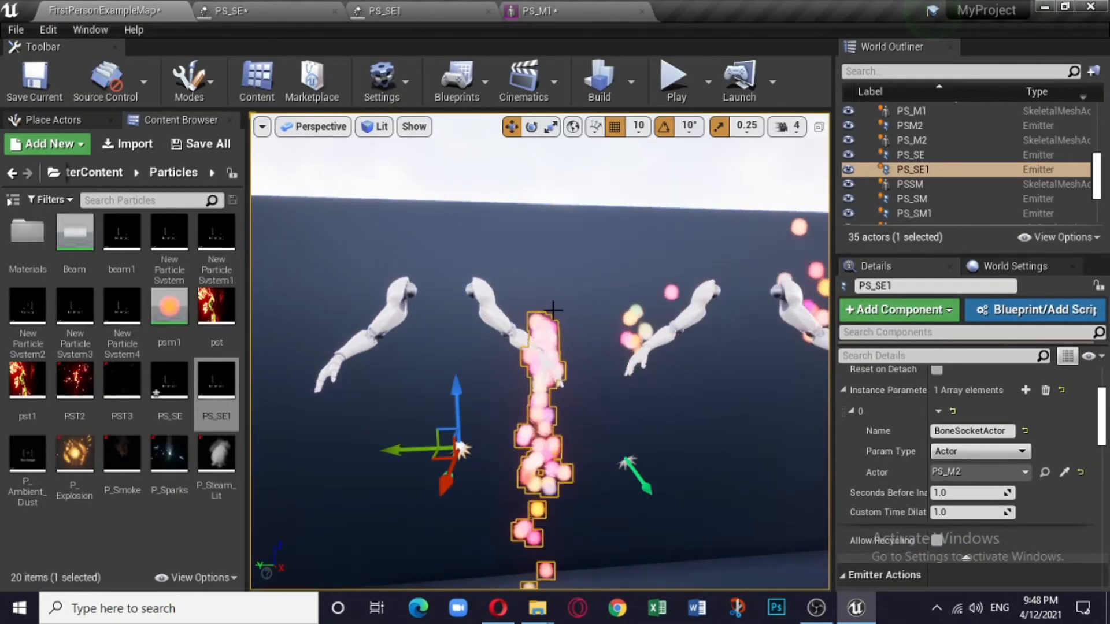
mouse_move(632, 421)
right_down()
mouse_move(637, 448)
mouse_move(619, 446)
mouse_move(660, 435)
mouse_move(614, 430)
right_up()
scroll(632, 422, down, 3)
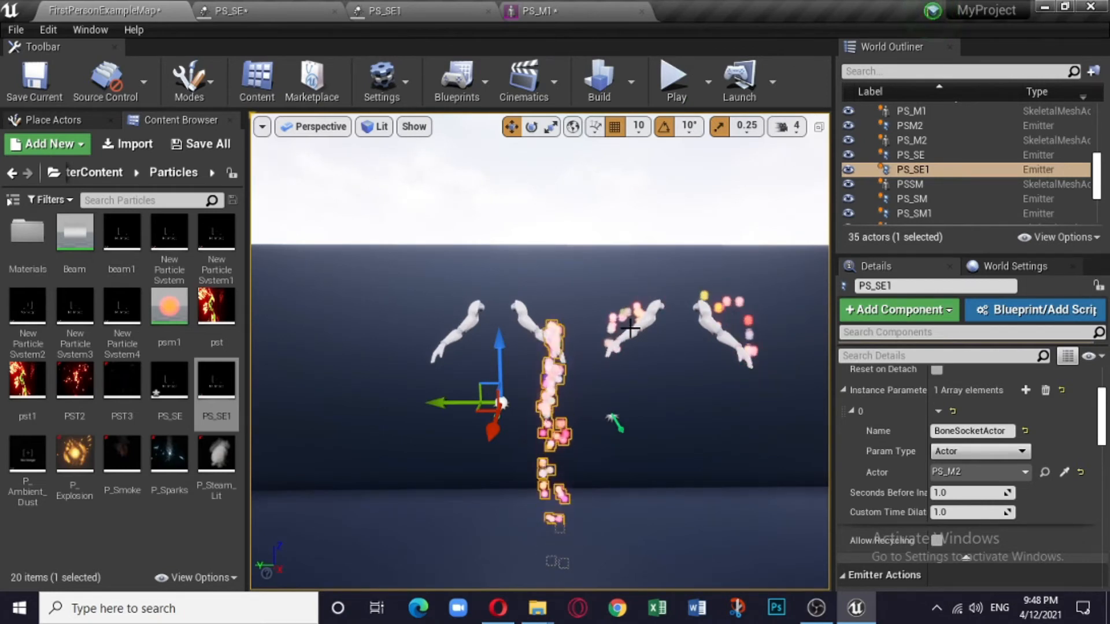
key(w)
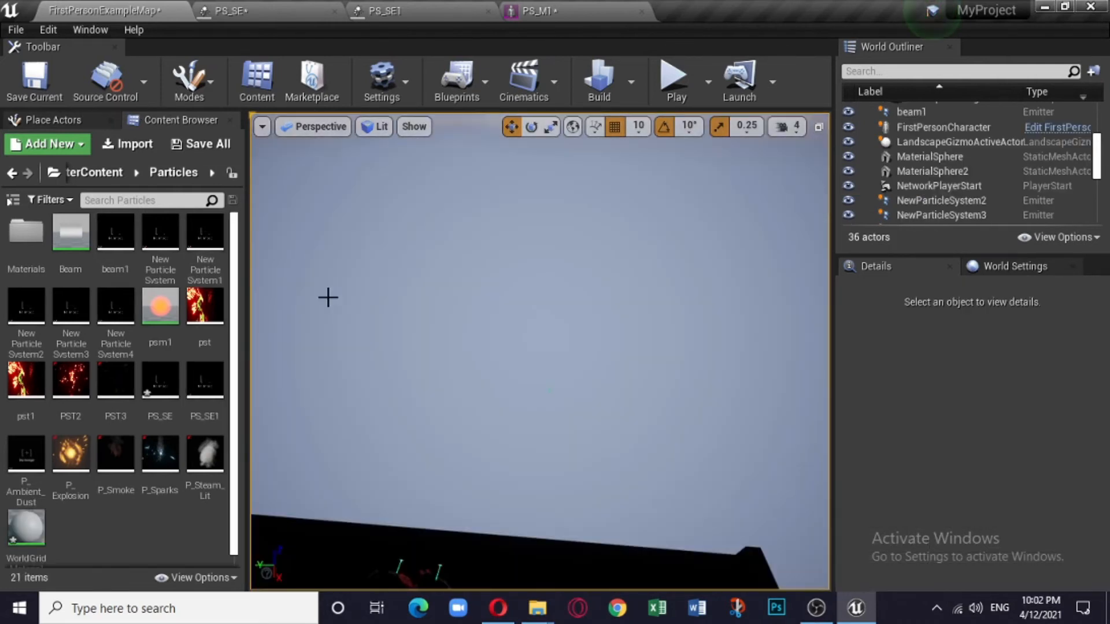
- Create a new landscape with a 7x7 Quads section size, 1x1 section per component and 8 x 8 components
click(195, 77)
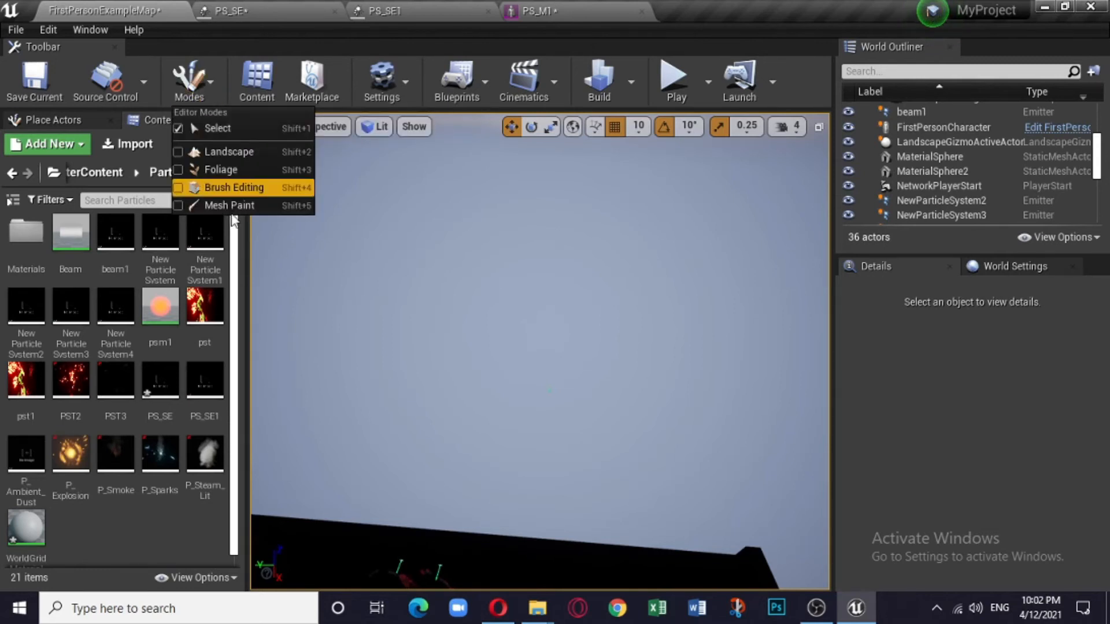
click(227, 151)
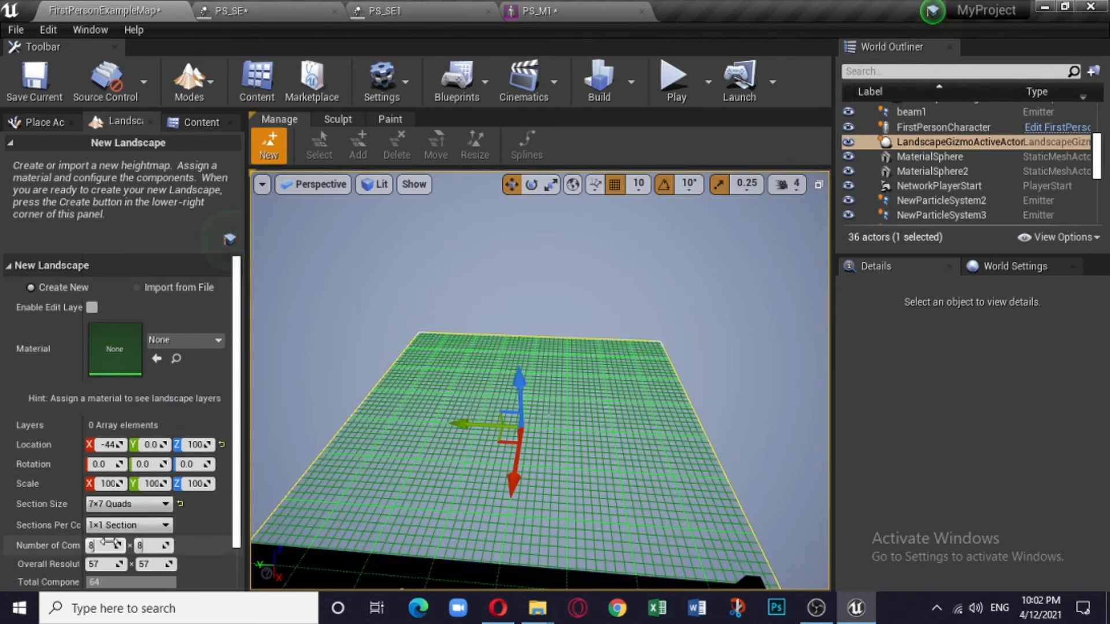
click(431, 456)
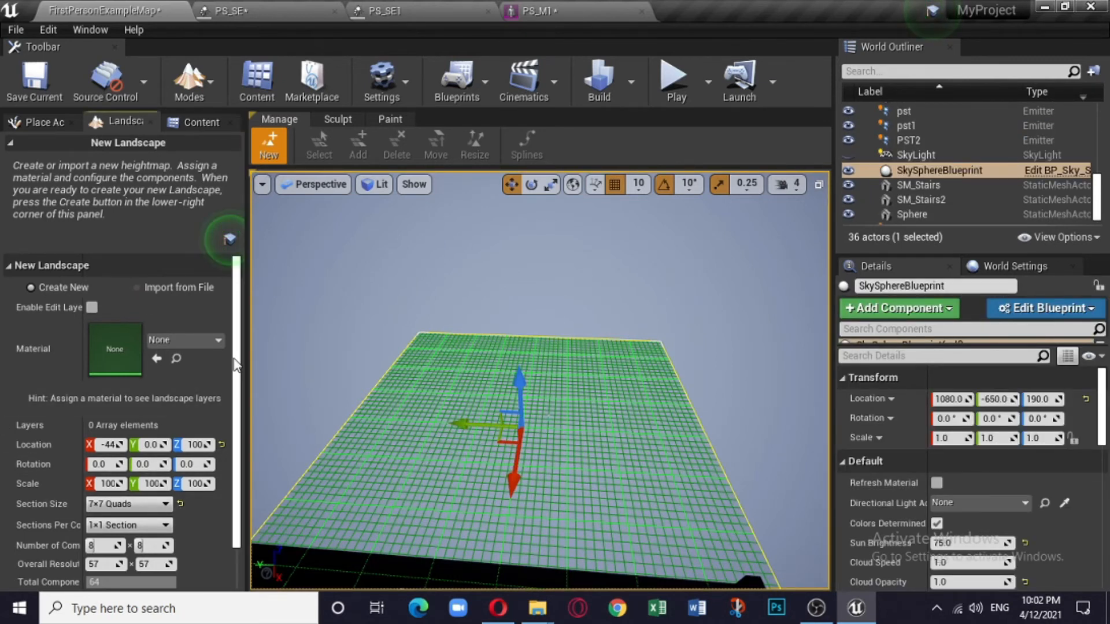
scroll(242, 397, down, 1)
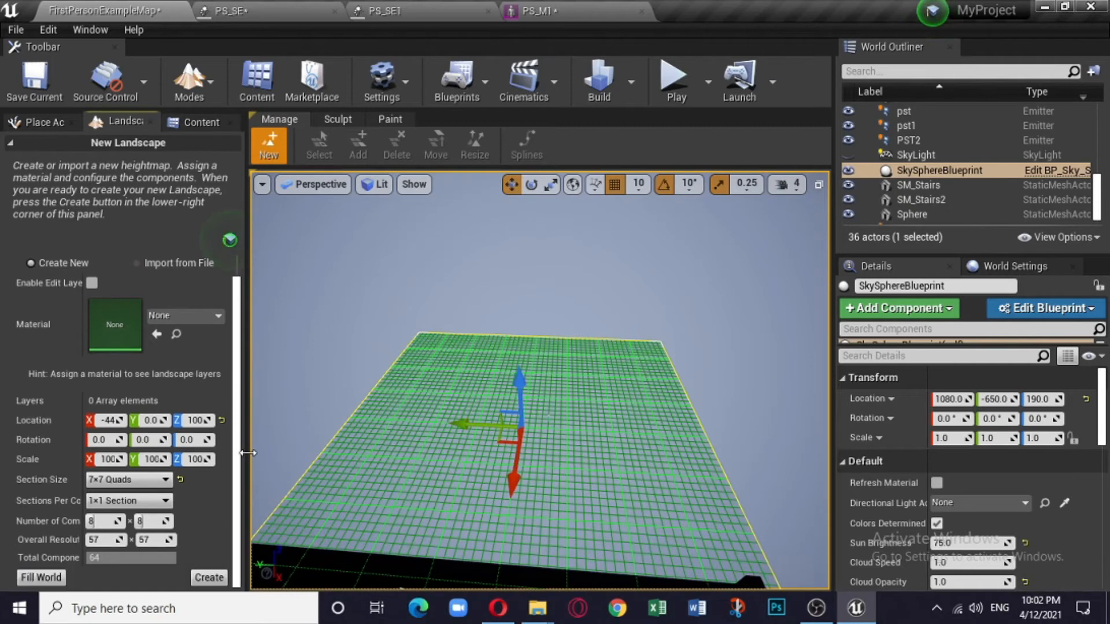
click(211, 577)
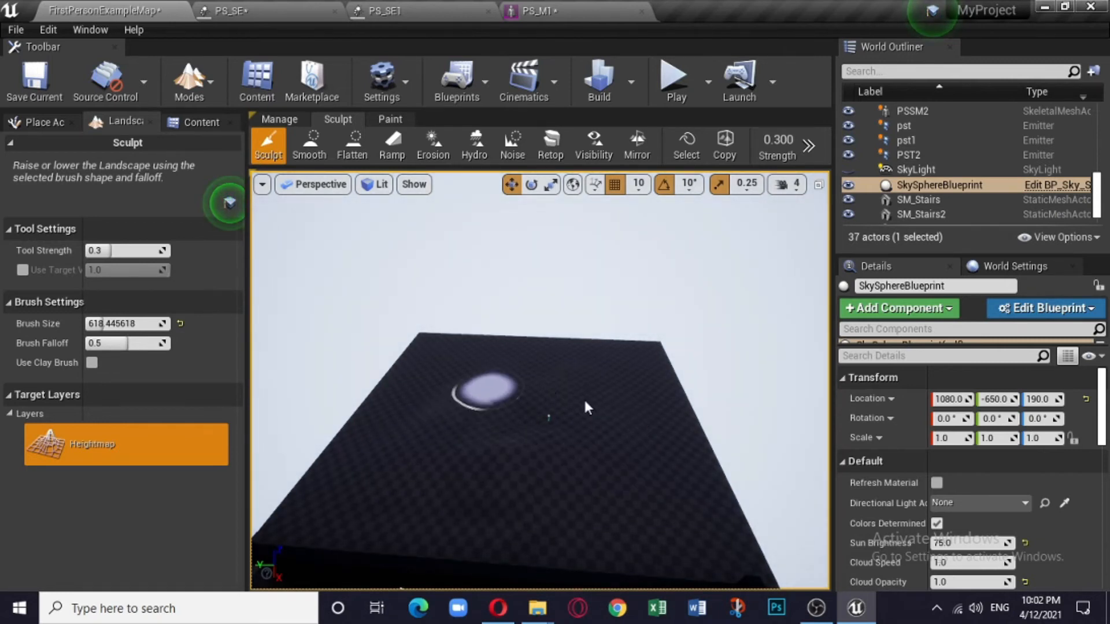
- Sculpt a raised hill near the middle of the landscape at 0.3 tool strength and return to Select mode
mouse_move(486, 439)
mouse_down()
mouse_move(525, 392)
mouse_move(486, 437)
mouse_up()
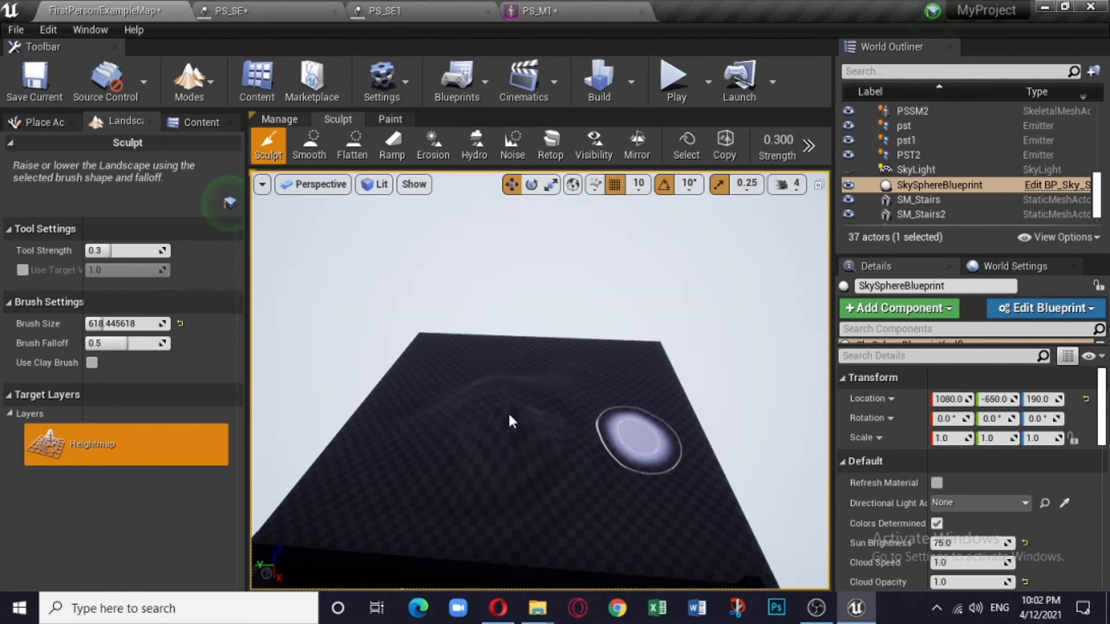
click(198, 86)
click(227, 129)
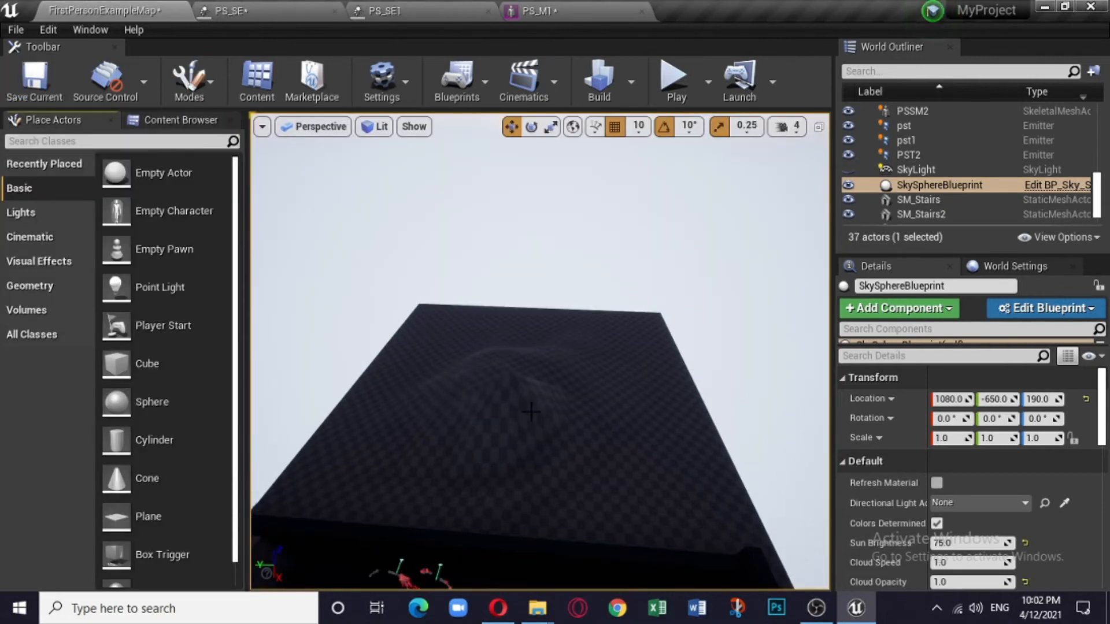
- Export the sculpted landscape as an FBX file named LS with Level Of Detail disabled, and decline importing the changed source file
click(513, 402)
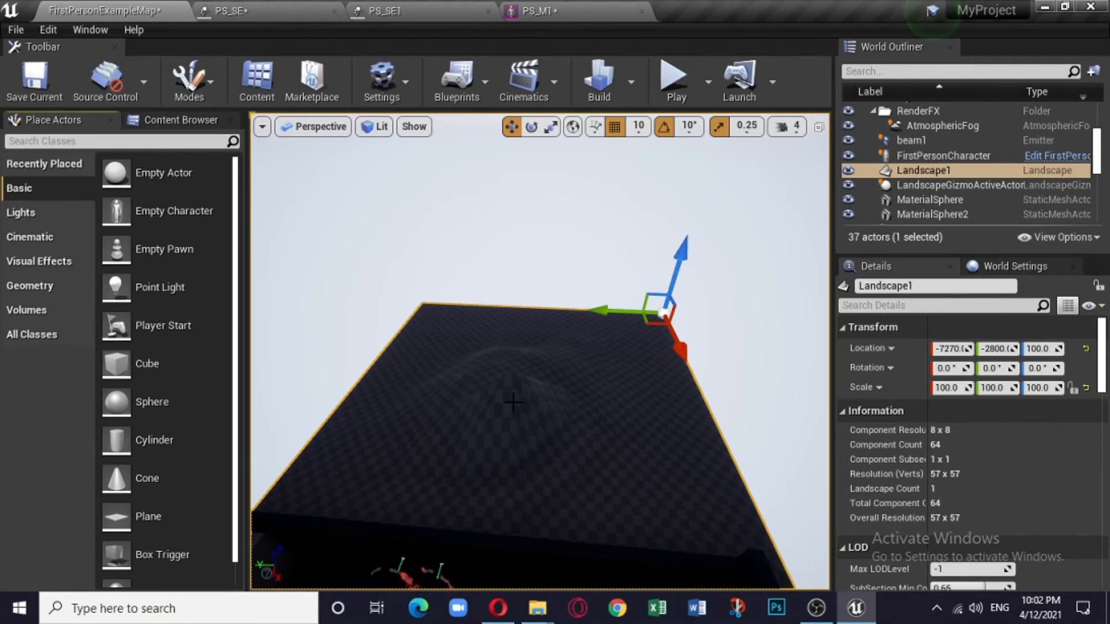
click(18, 30)
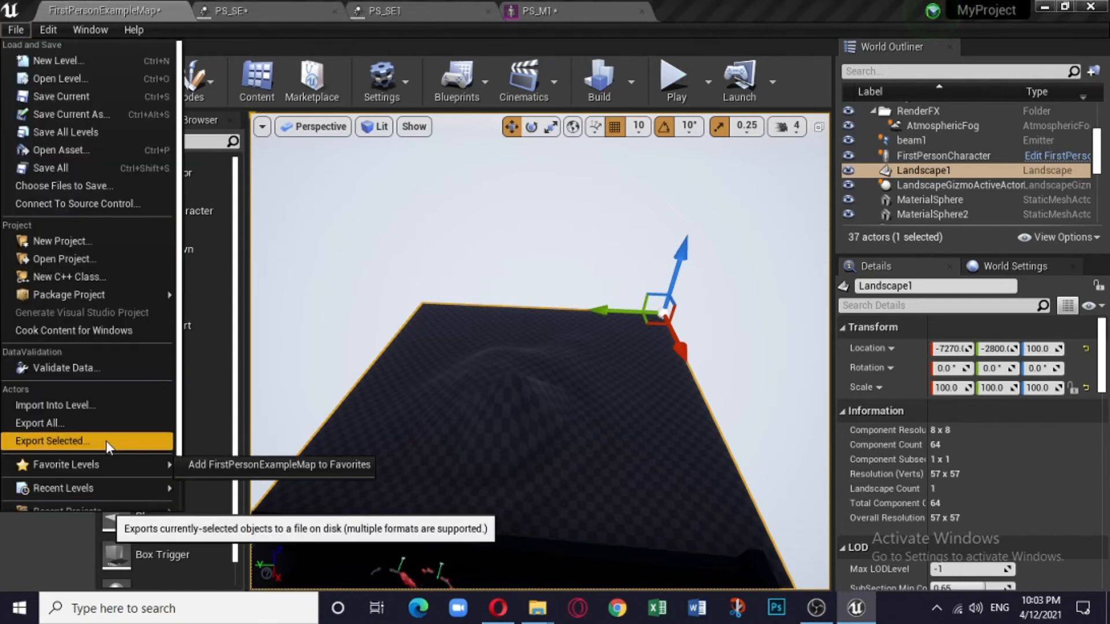
click(106, 441)
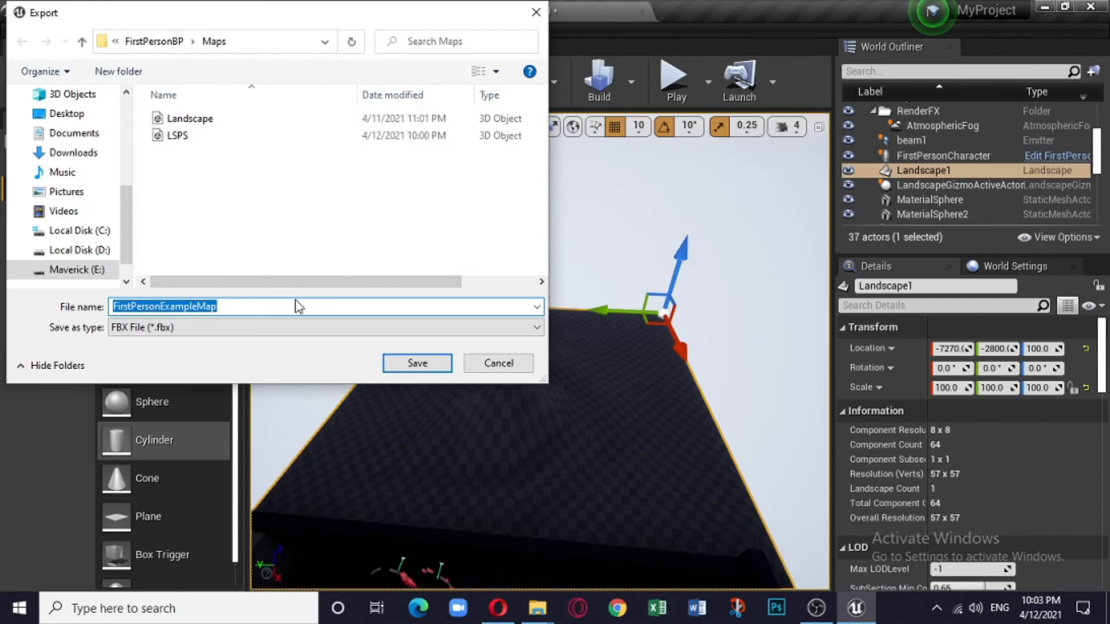
text(LS)
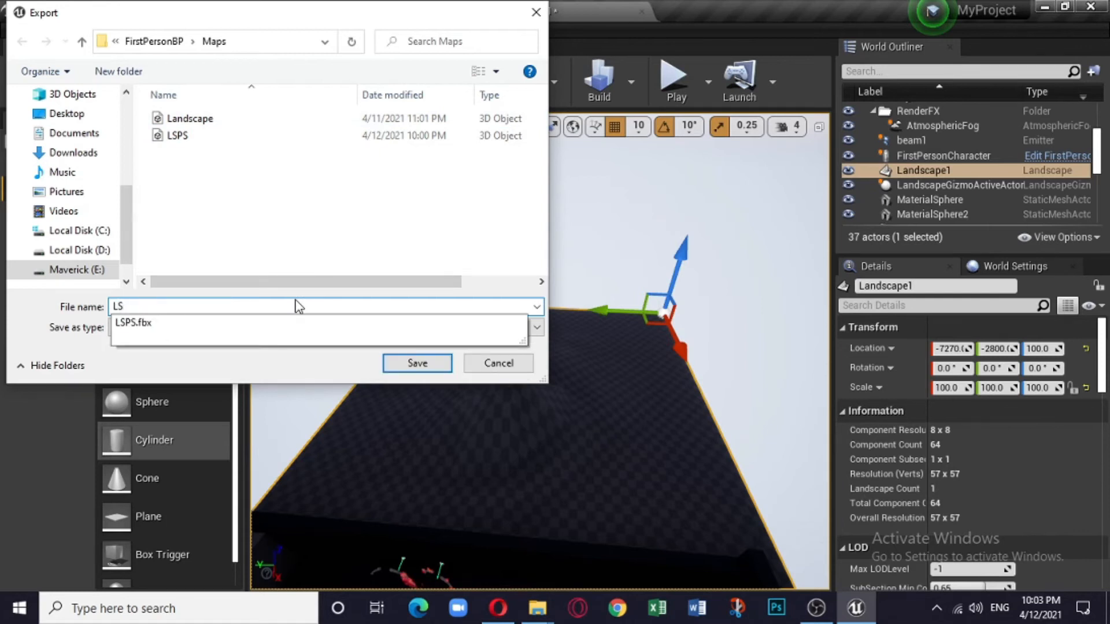
click(417, 363)
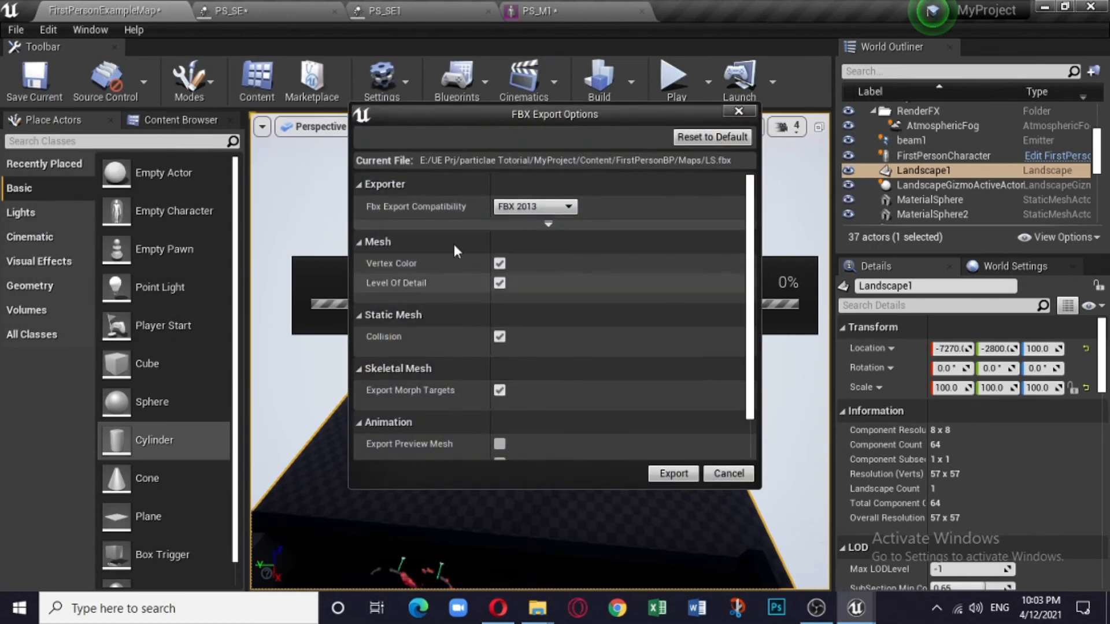
click(501, 283)
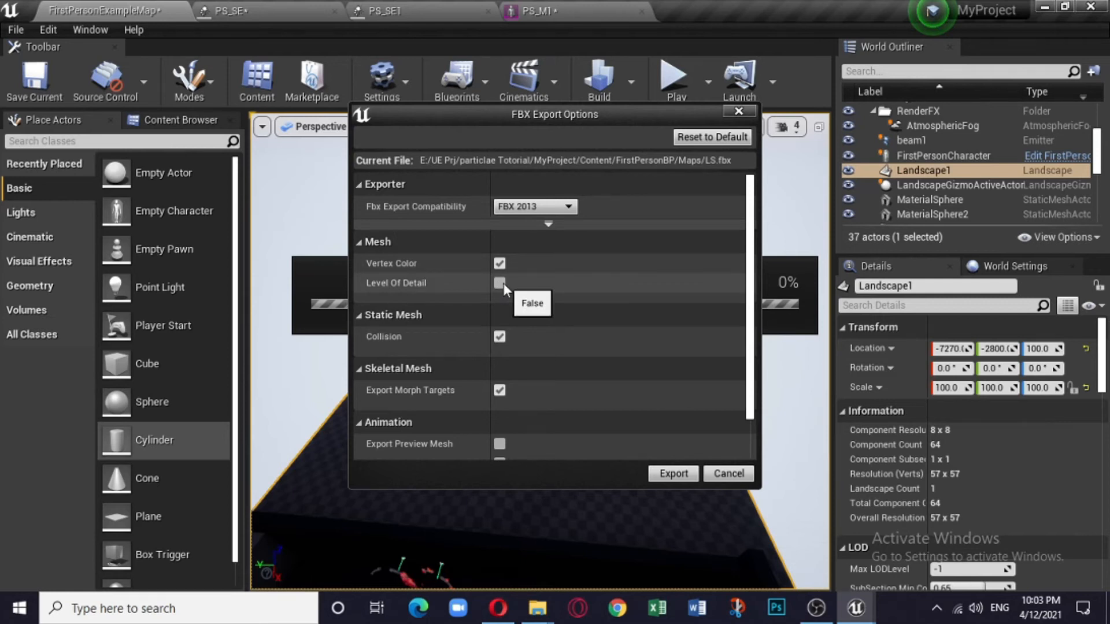
click(672, 475)
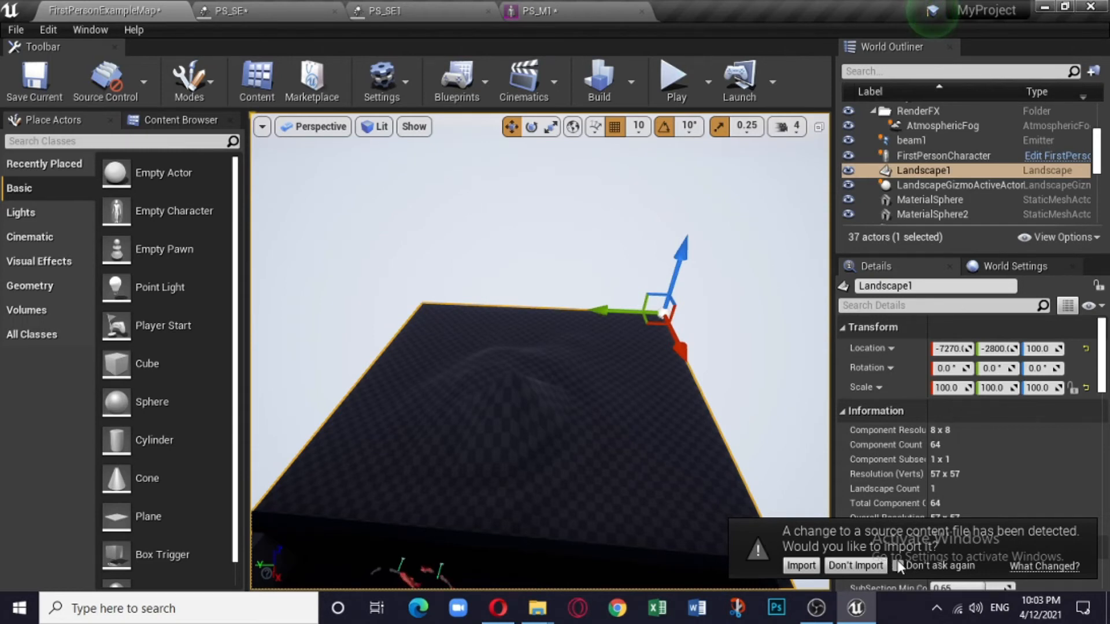
click(863, 564)
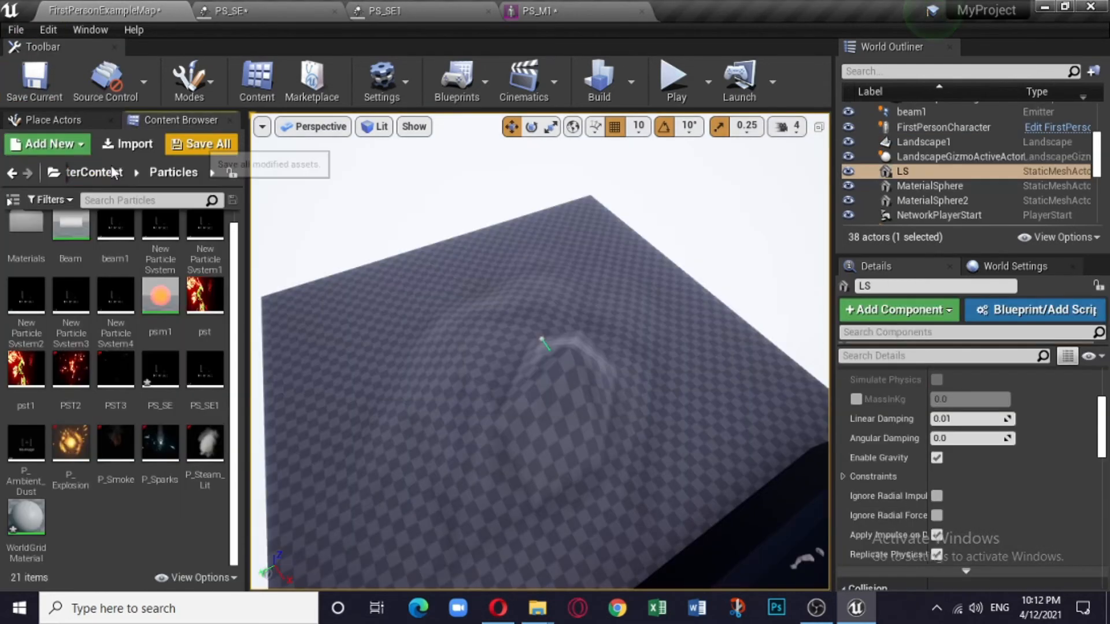
- Import the LS FBX file into the Particles folder as a Skeletal Mesh, and dismiss the import message log
click(124, 144)
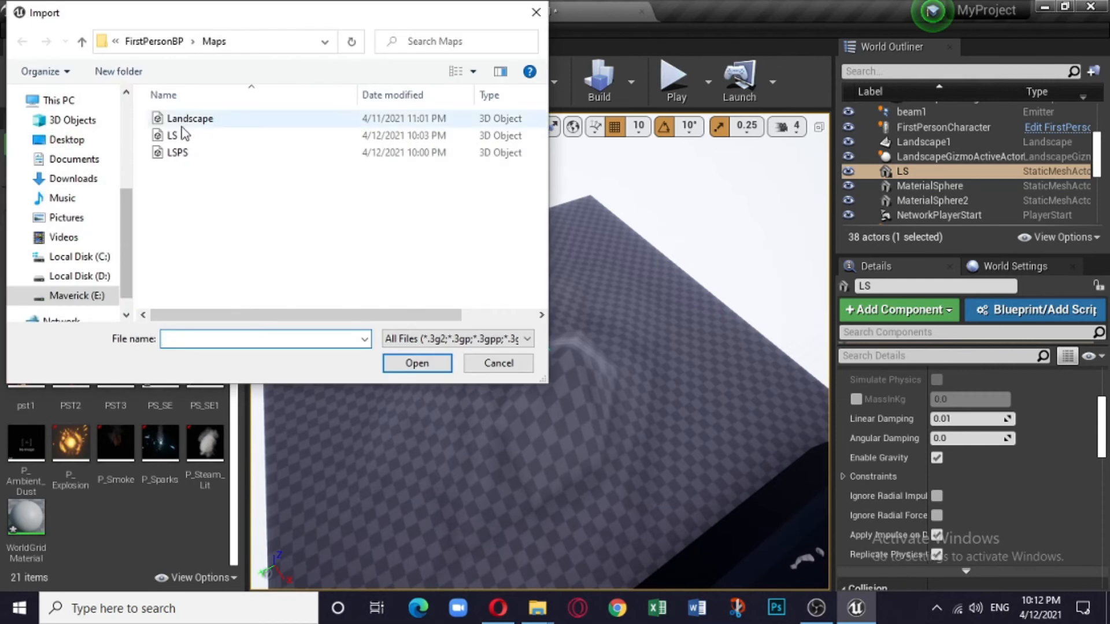
click(189, 136)
click(417, 362)
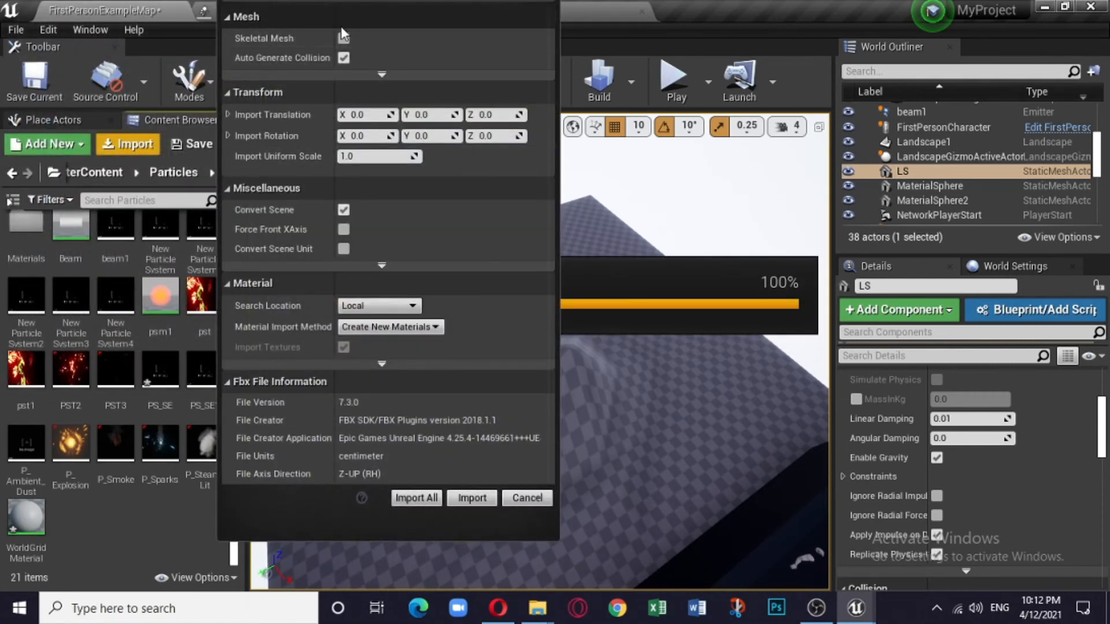
click(343, 38)
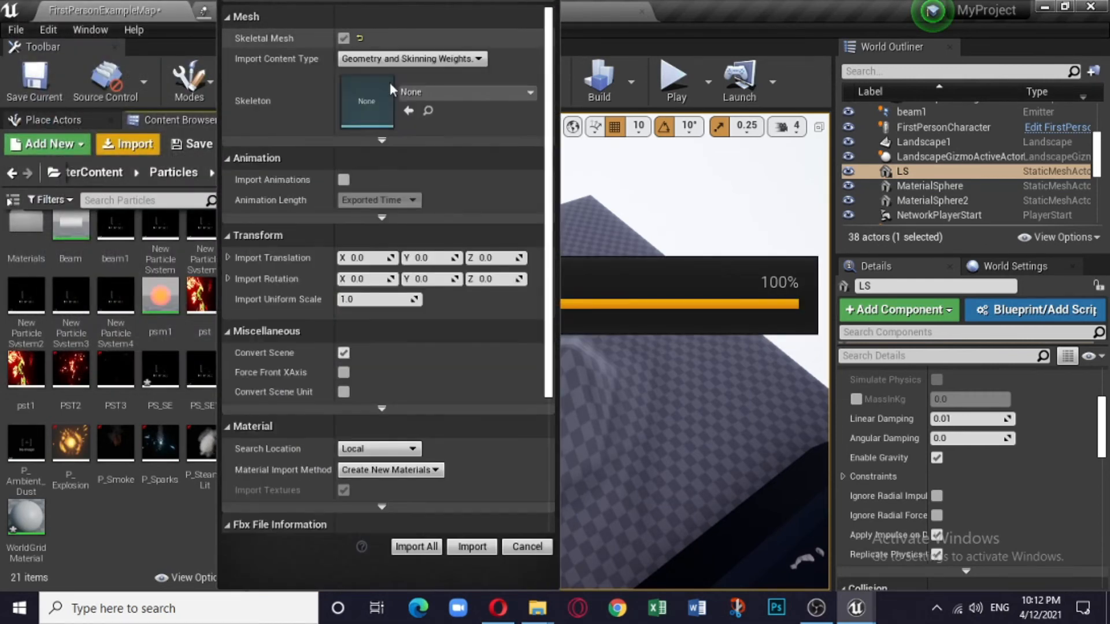
click(430, 548)
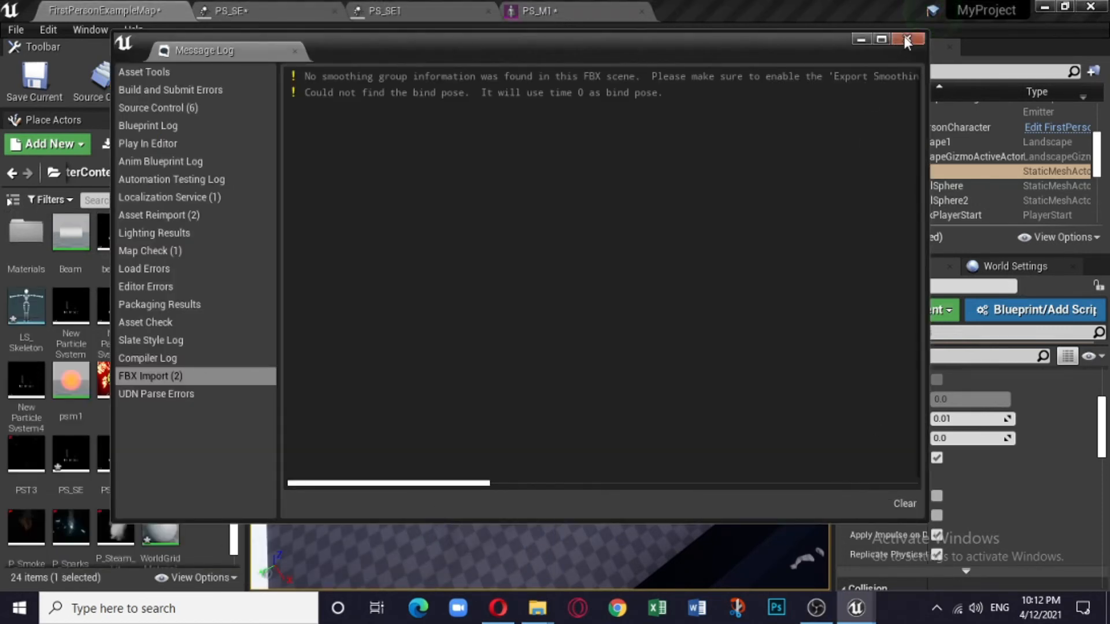
click(907, 39)
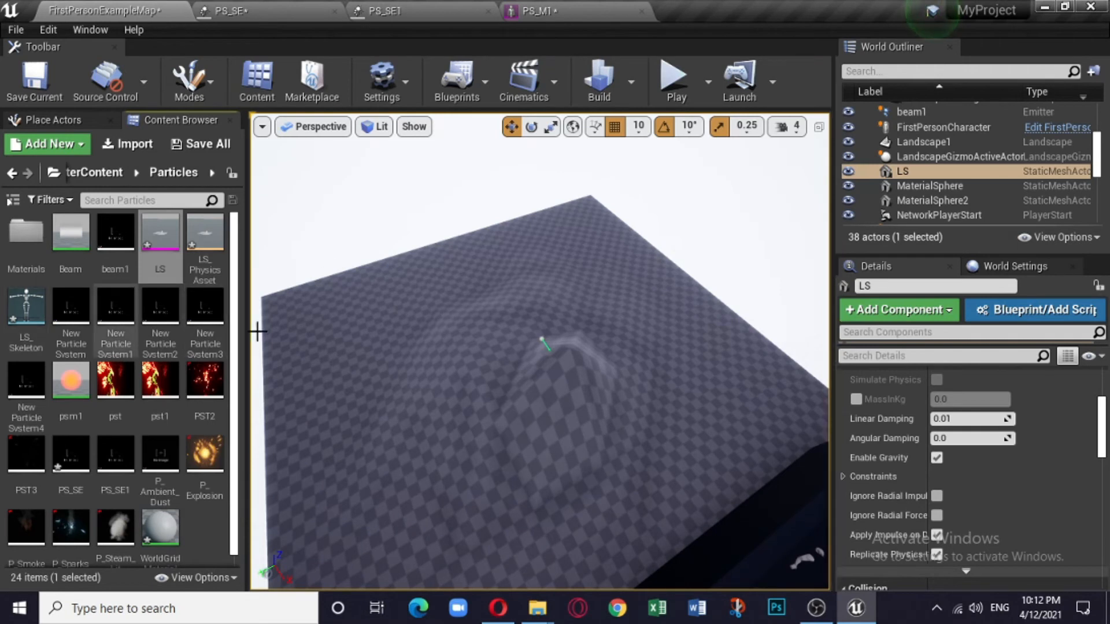
- Place the imported LS skeletal mesh in the level and move it so that it overlaps the landscape
drag(153, 243, 563, 372)
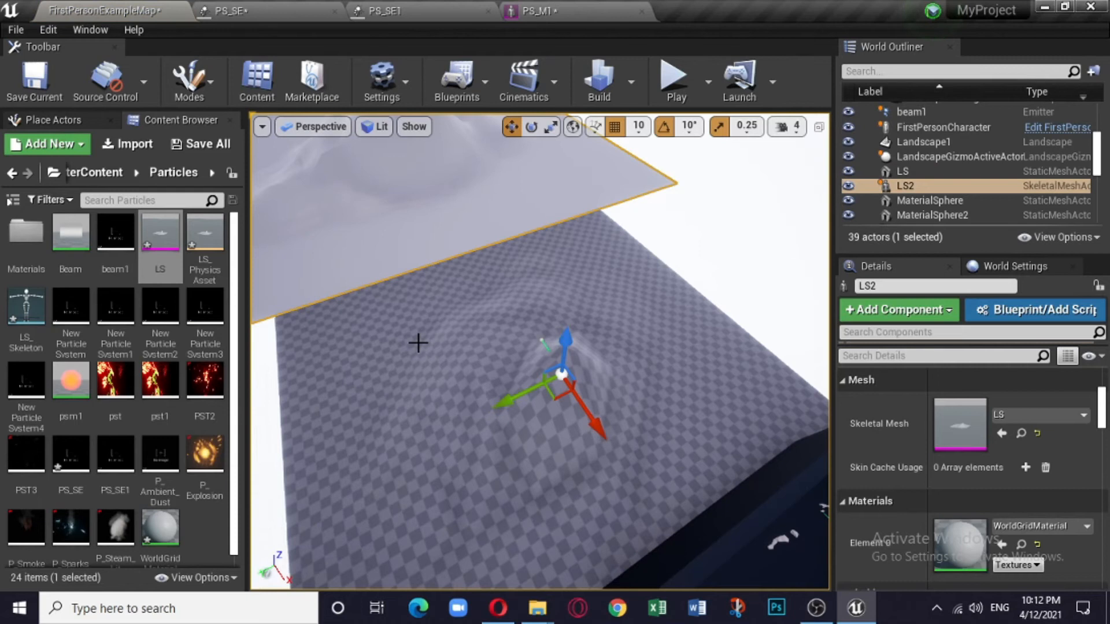
scroll(418, 343, down, 5)
drag(585, 414, 697, 575)
right_drag(670, 509, 798, 537)
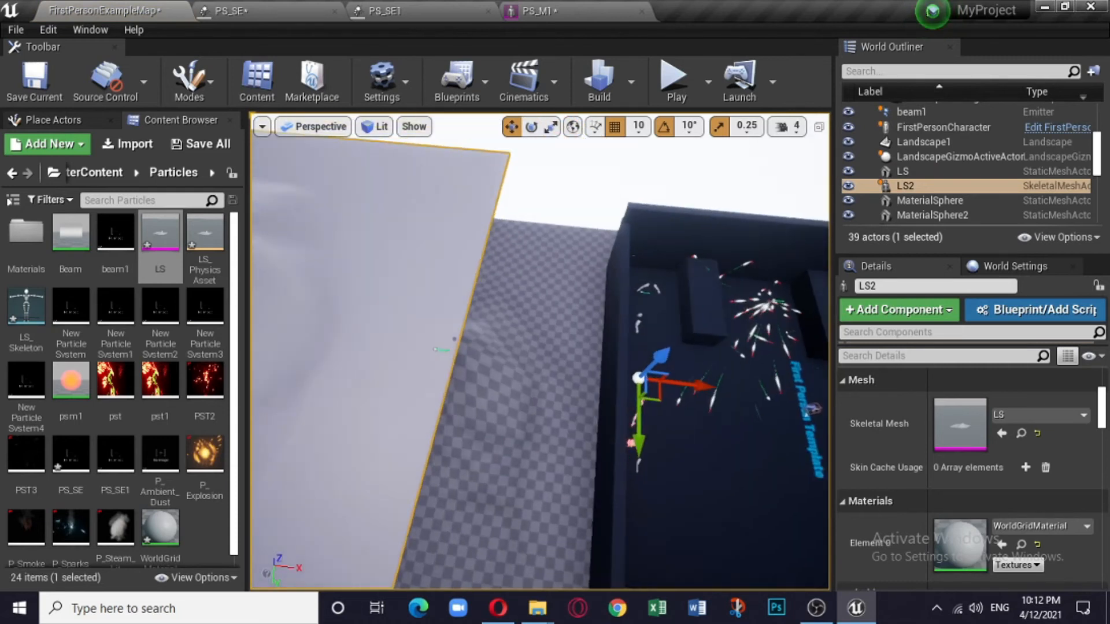
right_drag(826, 495, 819, 492)
drag(687, 389, 810, 430)
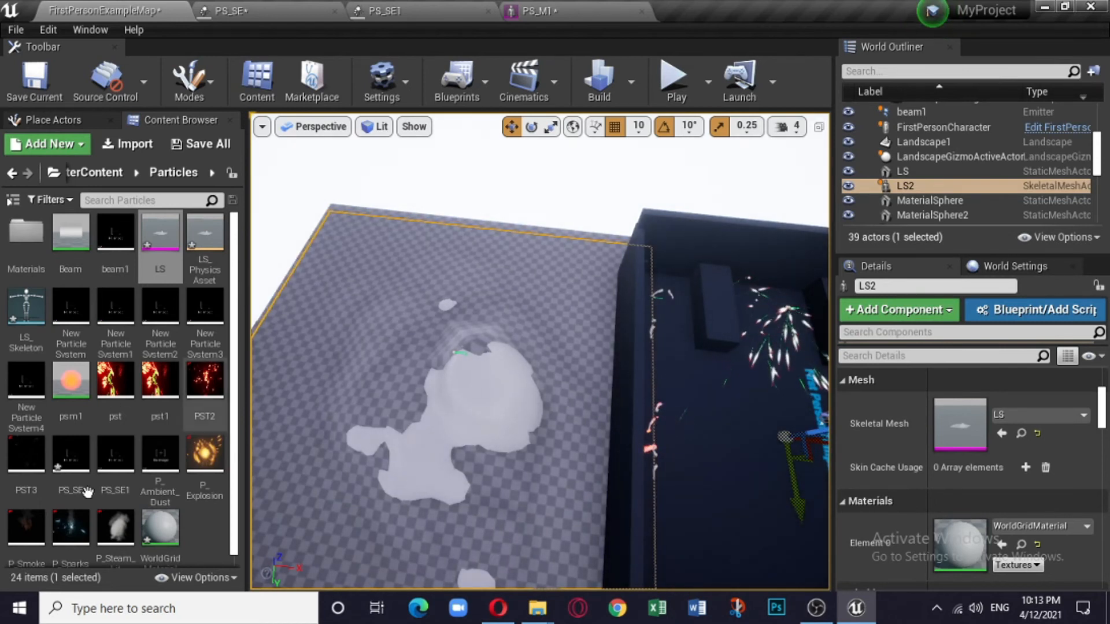
- Duplicate the PS_SE particle system and open the copy for editing
click(201, 533)
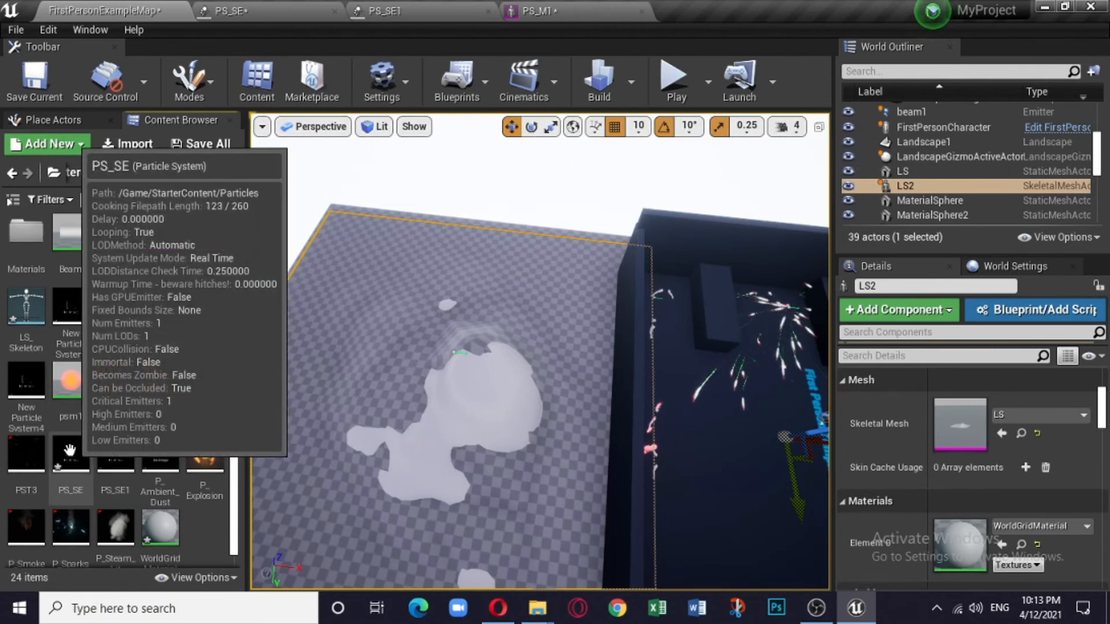
right_click(69, 450)
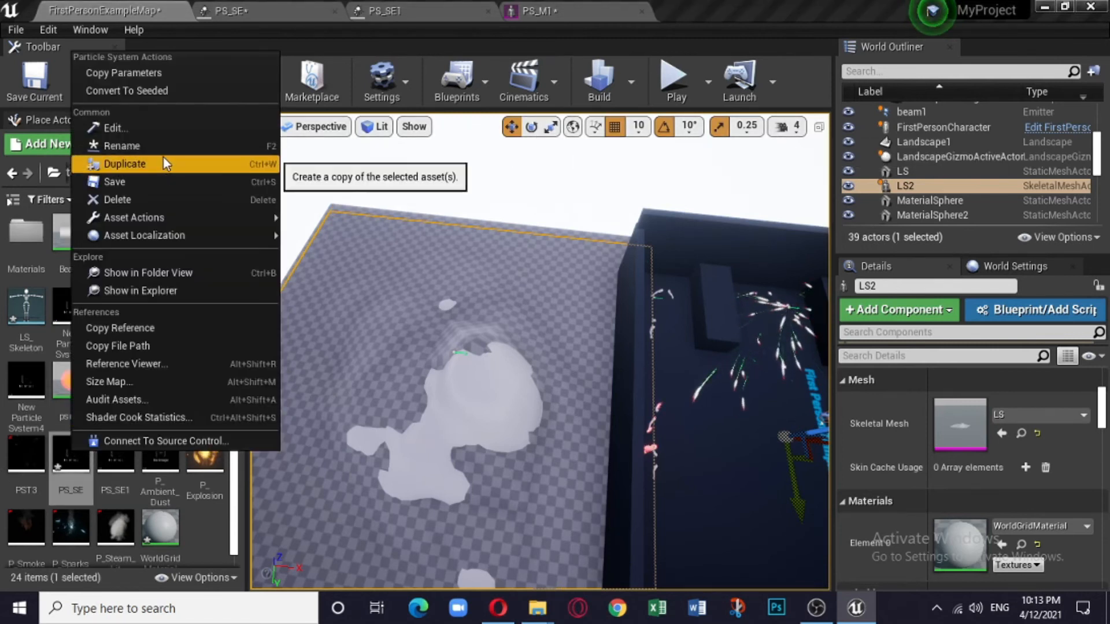
click(163, 163)
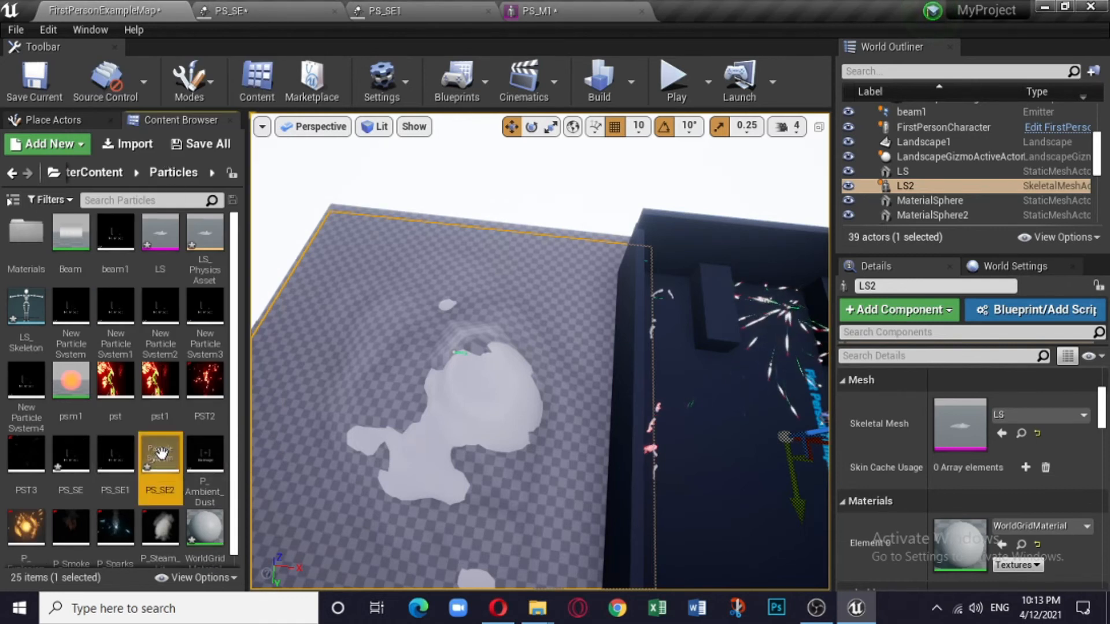
double_click(162, 454)
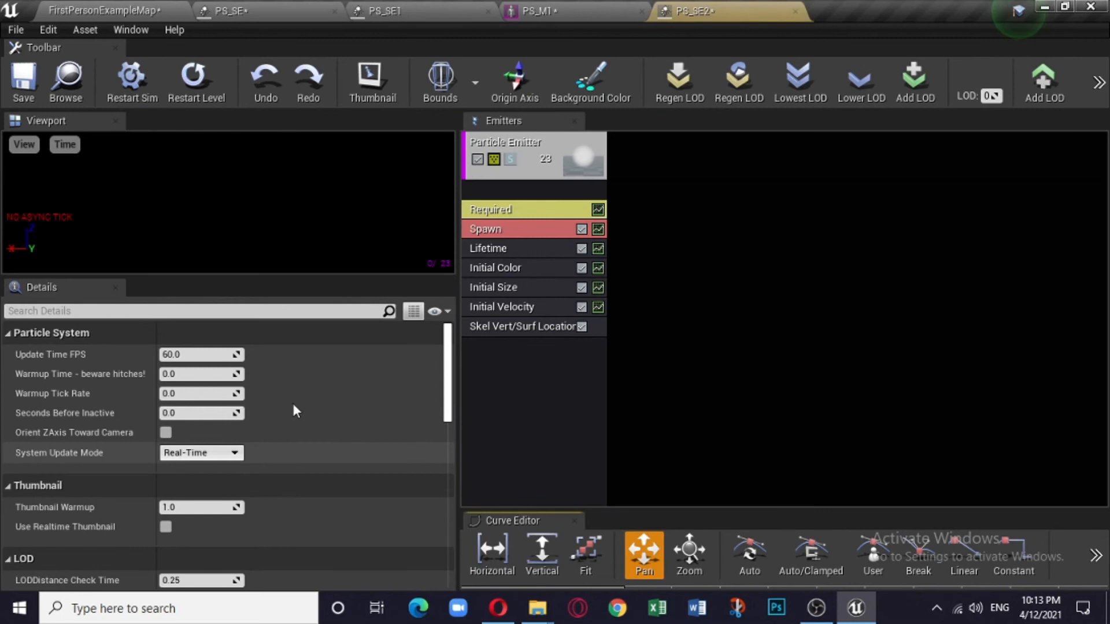
- Copy the Skel Mesh Actor Param Name from the copied particle system's Skel Vert/Surf Location module
click(529, 325)
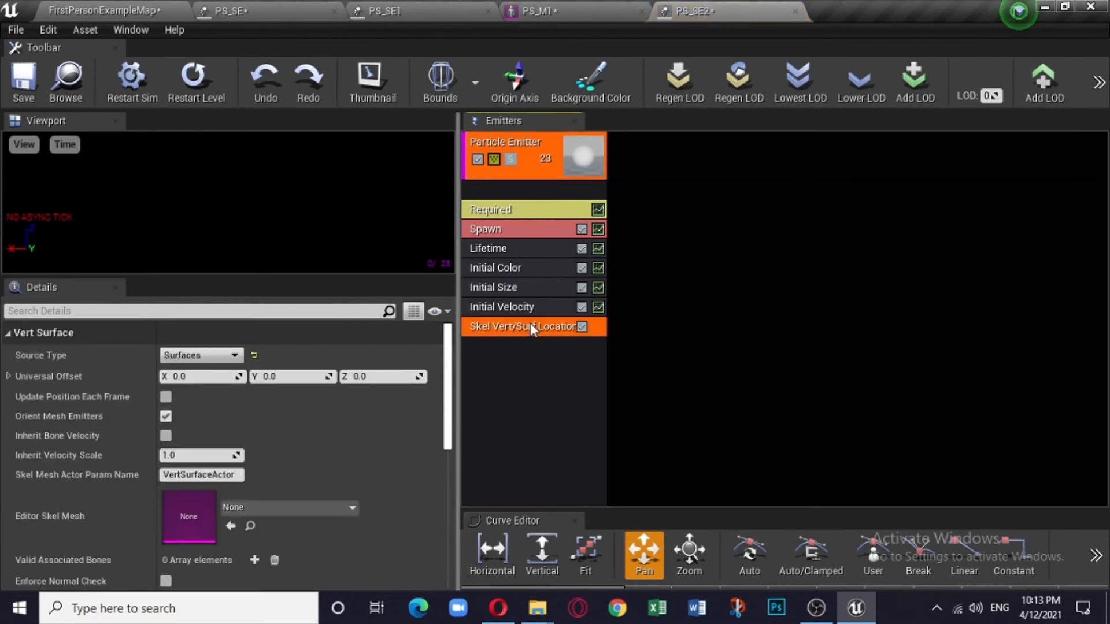
click(208, 474)
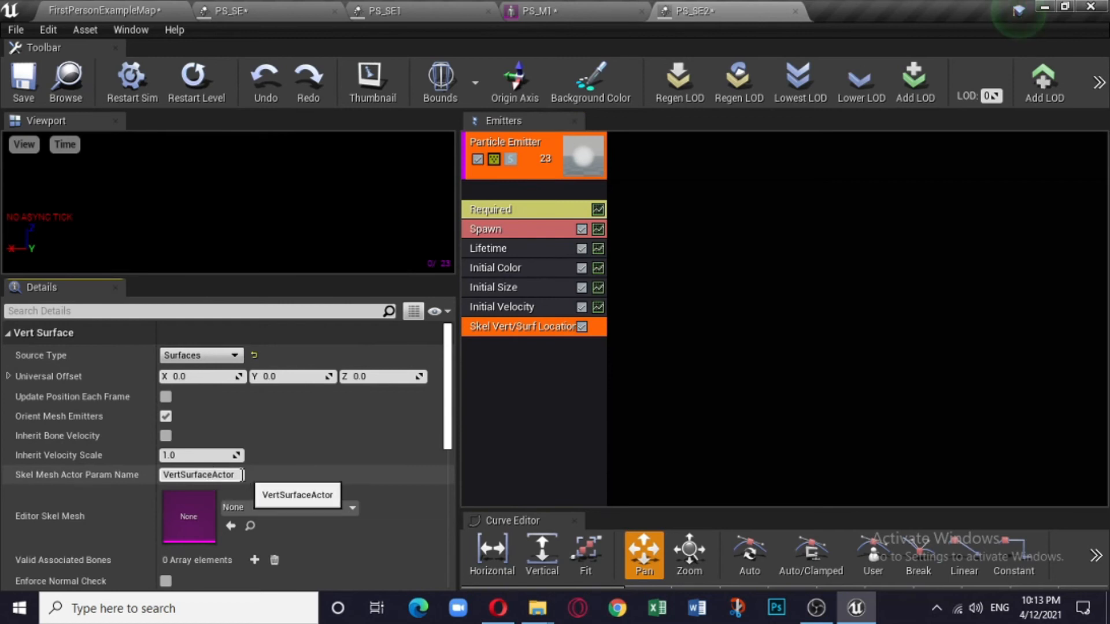
double_click(182, 474)
right_click(183, 474)
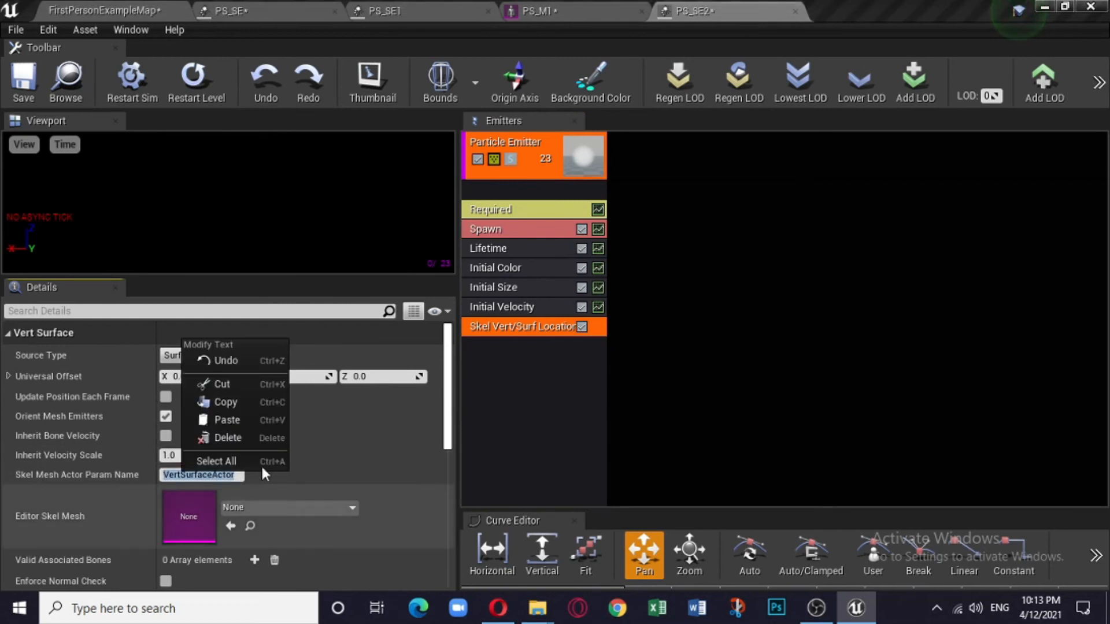
click(248, 403)
- Return to the FirstPersonExampleMap level and place the PS_SE2 particle system on the landscape
click(124, 16)
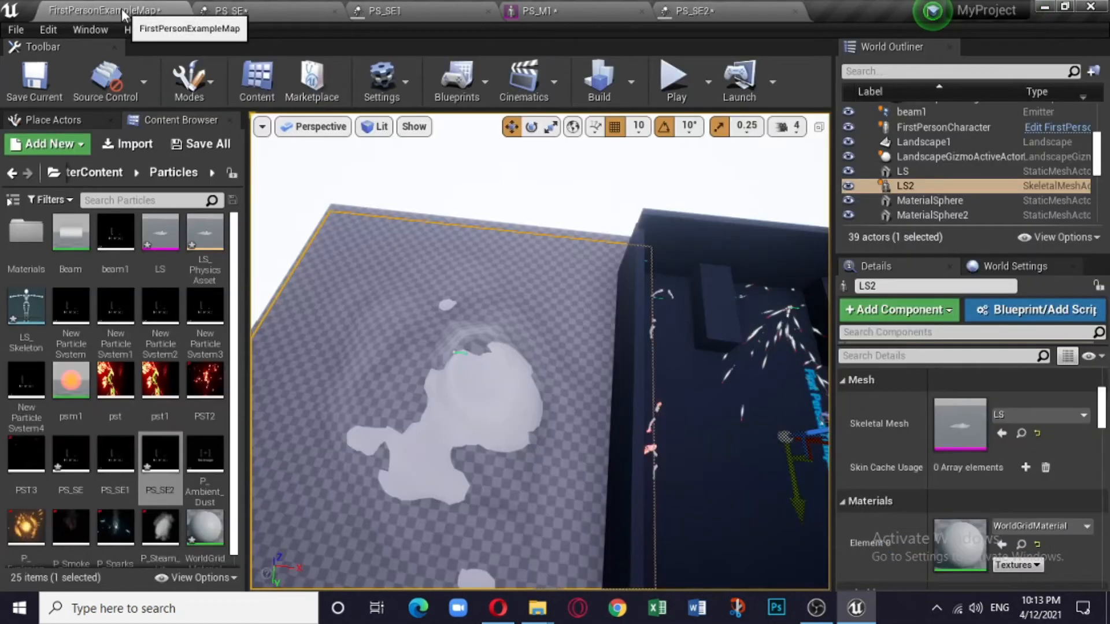
drag(156, 462, 435, 376)
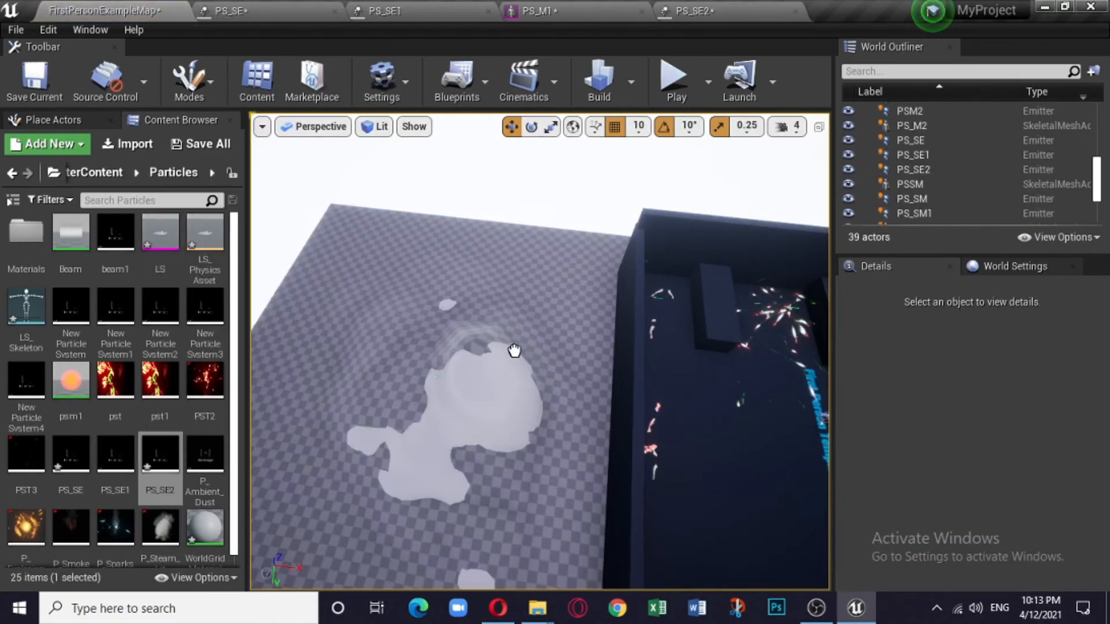
drag(429, 337, 428, 339)
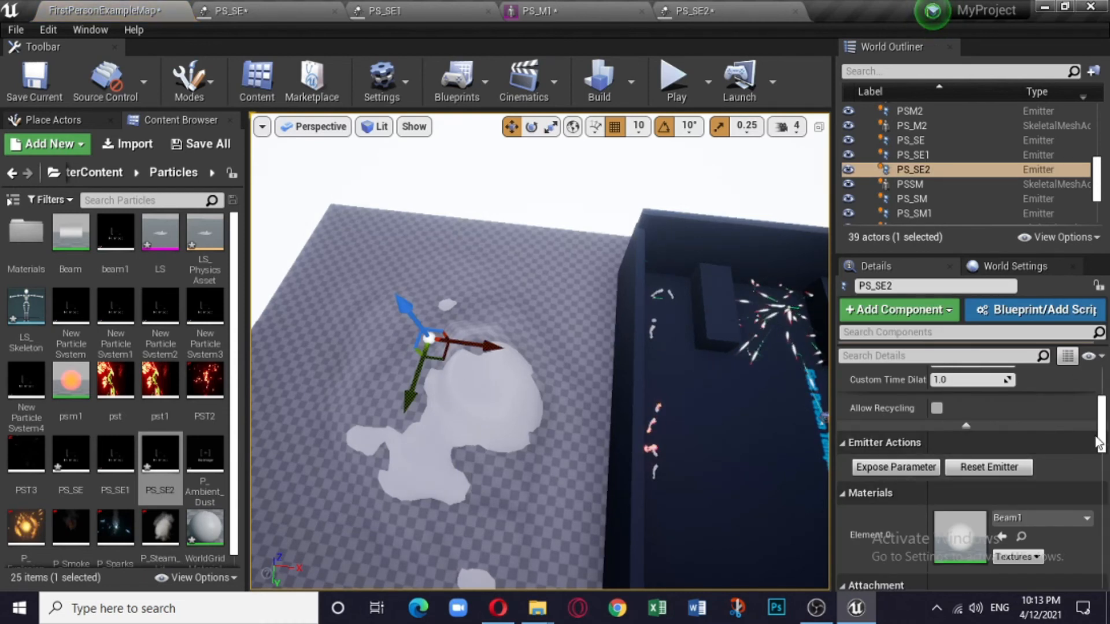
- Add an instance parameter to the PS_SE2 emitter and paste VertSurfaceActor as its name
mouse_move(1099, 443)
mouse_down()
mouse_move(1103, 411)
mouse_move(1107, 425)
mouse_up()
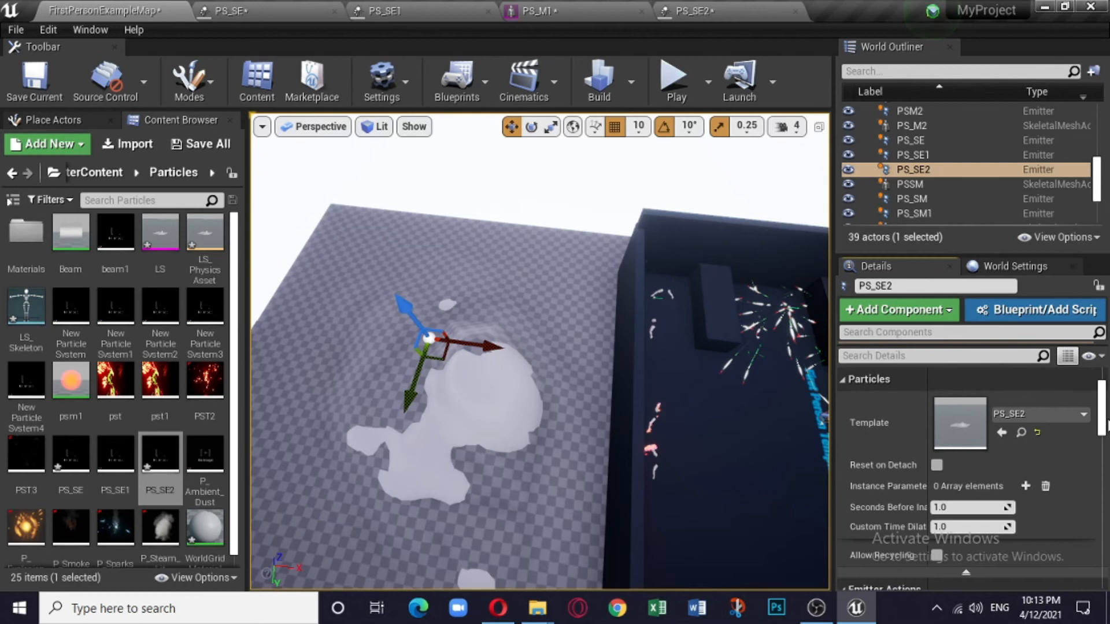
click(1026, 485)
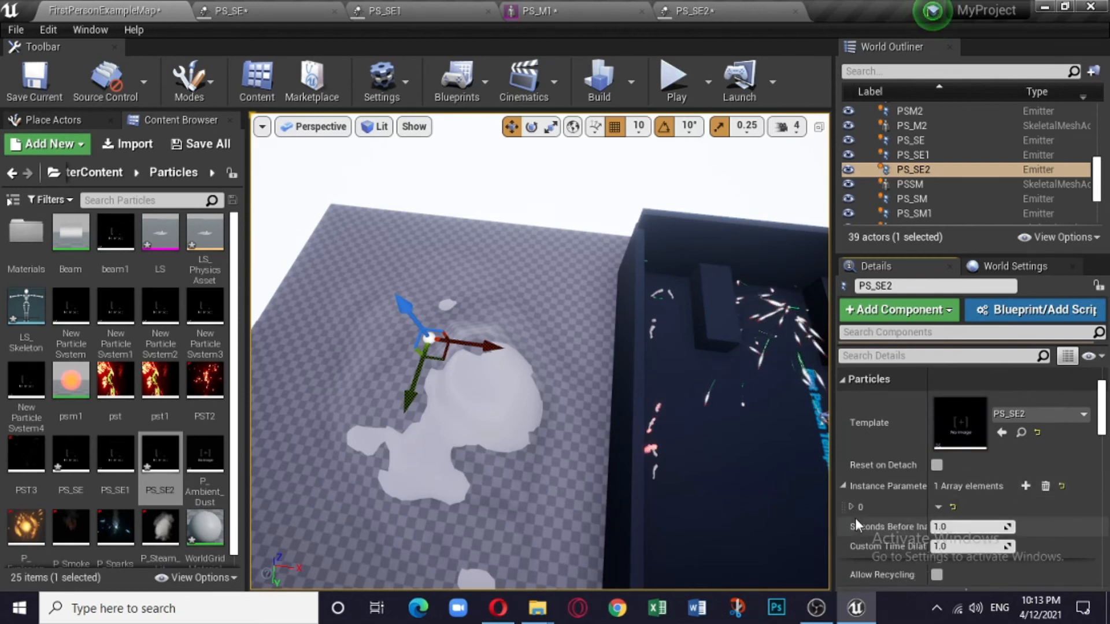
click(854, 508)
click(982, 526)
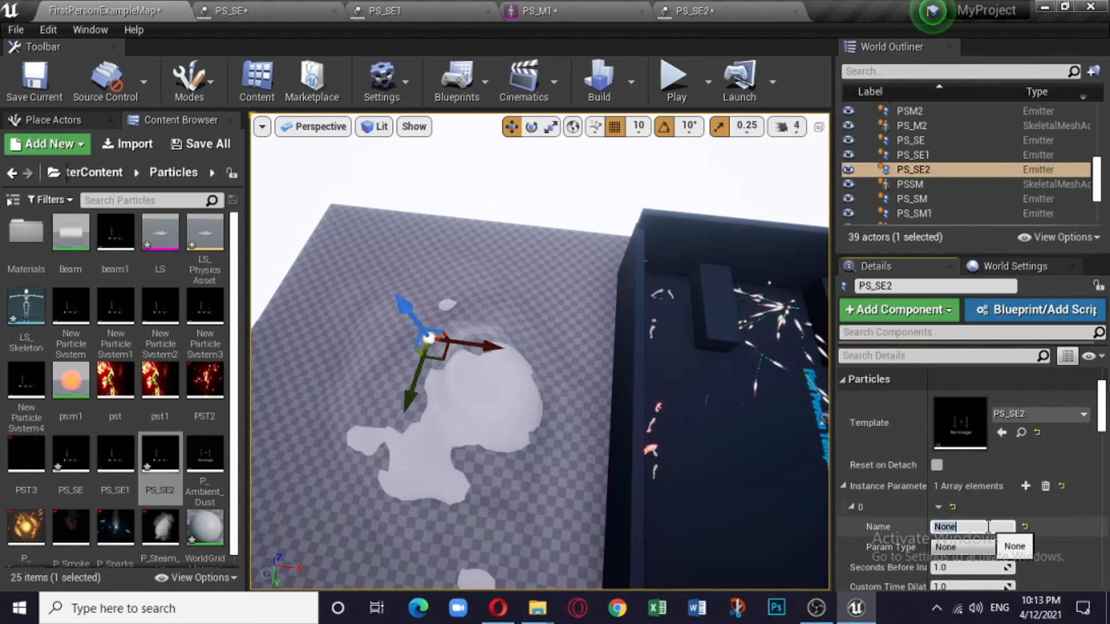
right_click(987, 527)
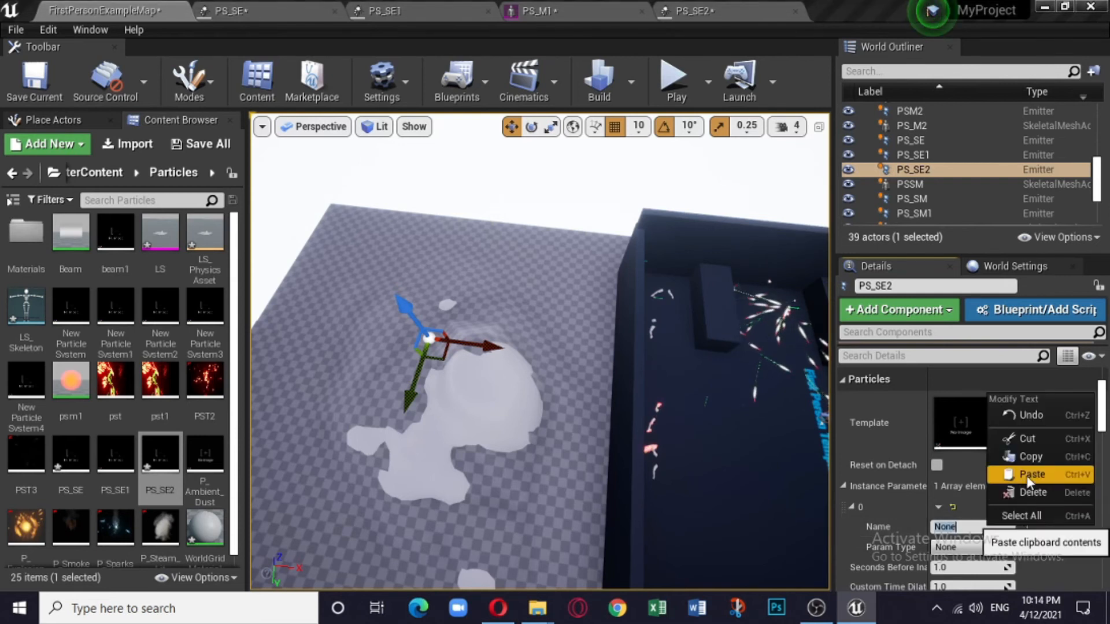
click(1027, 475)
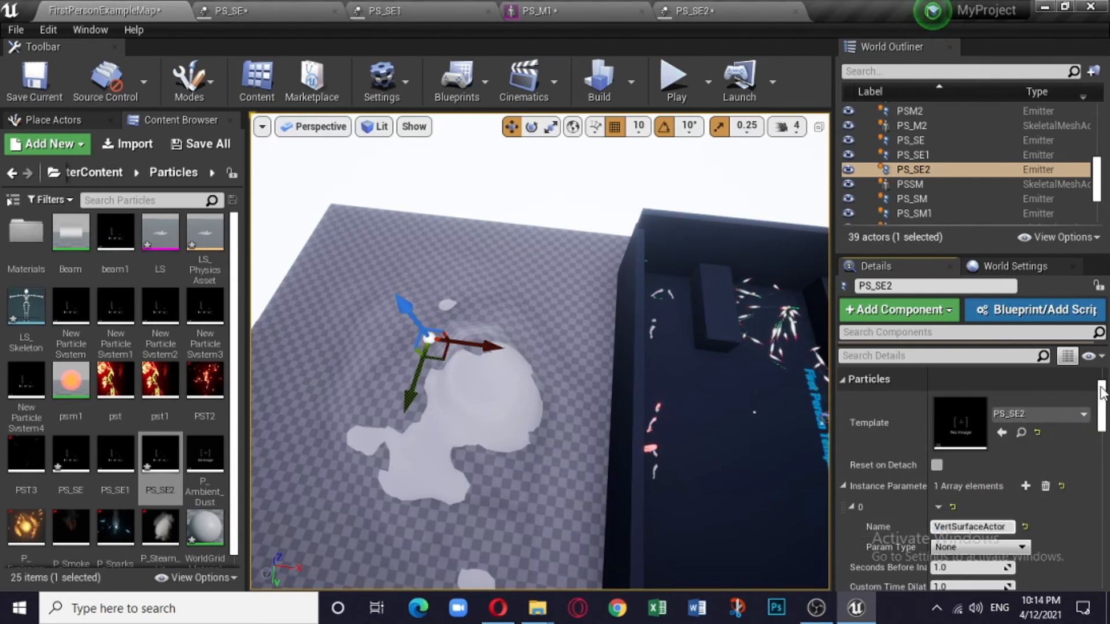
- Set the VertSurfaceActor parameter's type to Actor and pick the LS2 skeletal mesh in the level as its actor
scroll(1100, 394, down, 3)
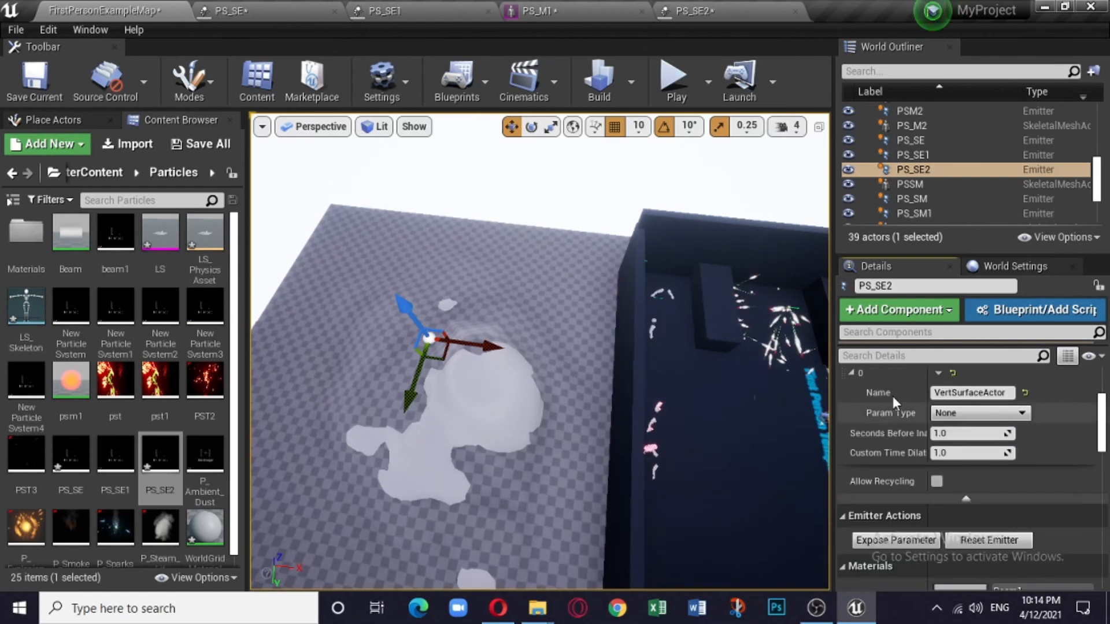
click(996, 413)
click(969, 489)
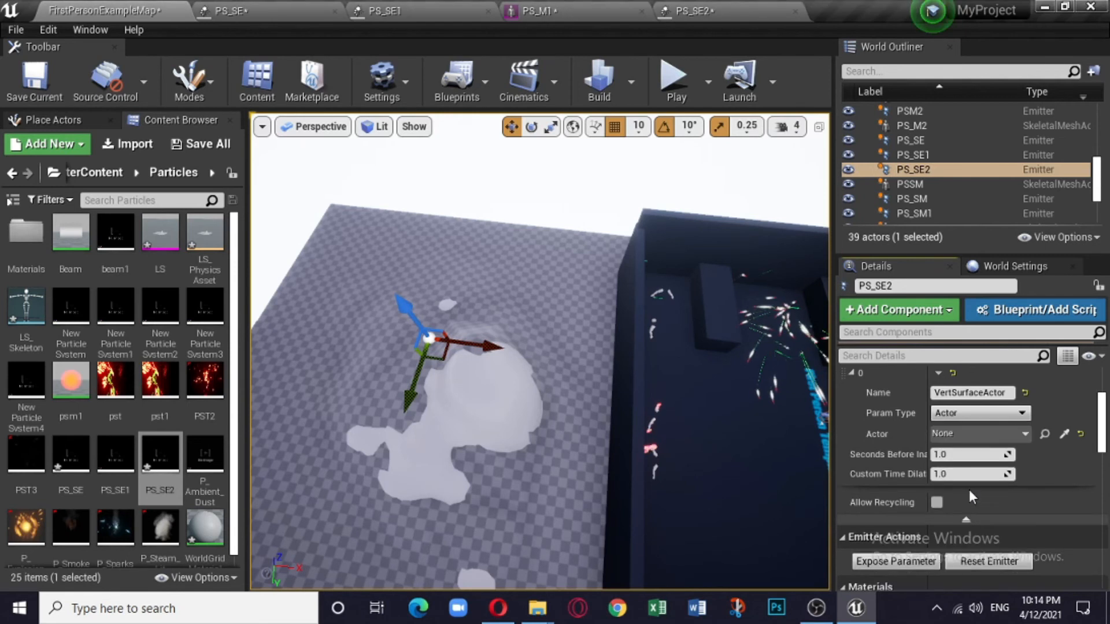
click(1065, 435)
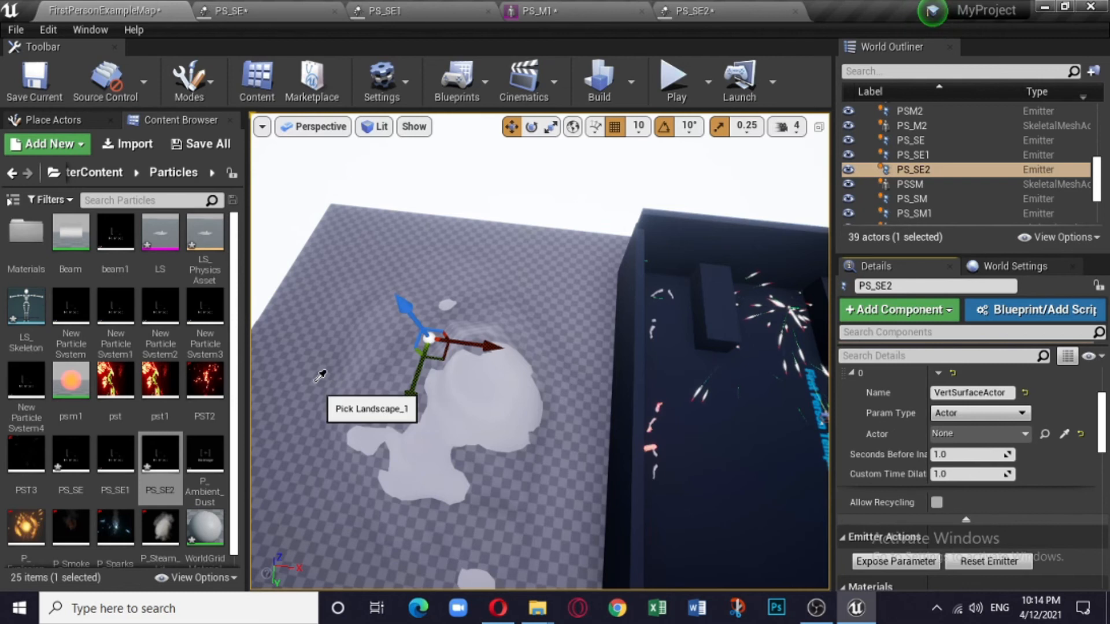
click(477, 400)
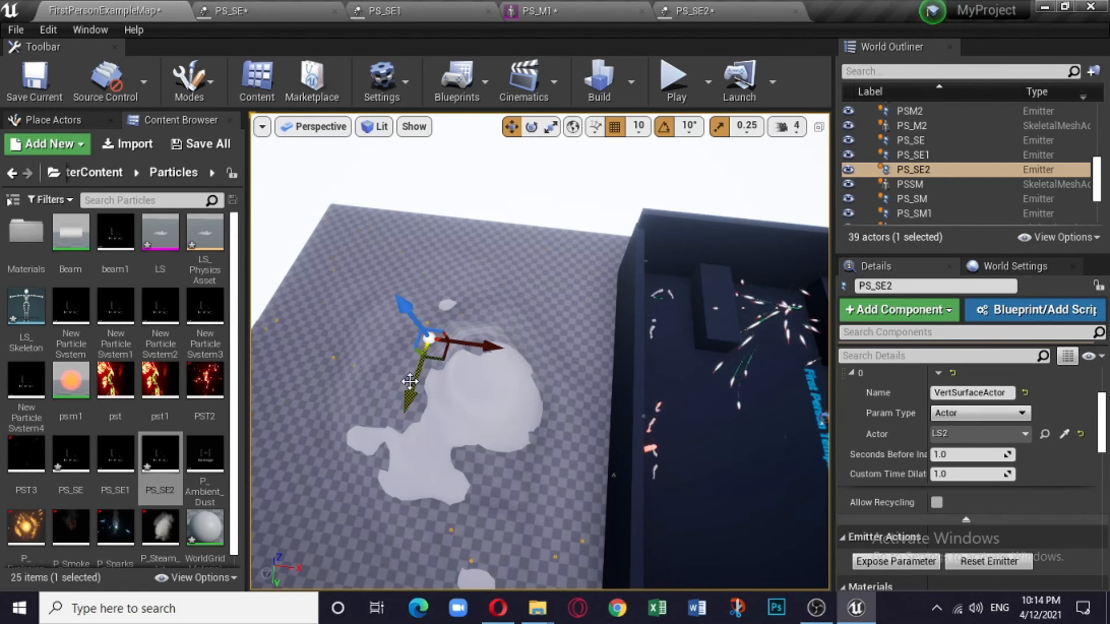
- Shift the PS_SE2 emitter along its Y axis on the landscape, and select the LS2 skeletal mesh
mouse_move(497, 376)
right_down()
mouse_move(393, 374)
mouse_move(390, 387)
mouse_move(495, 378)
right_up()
key(w)
key(a)
key(s)
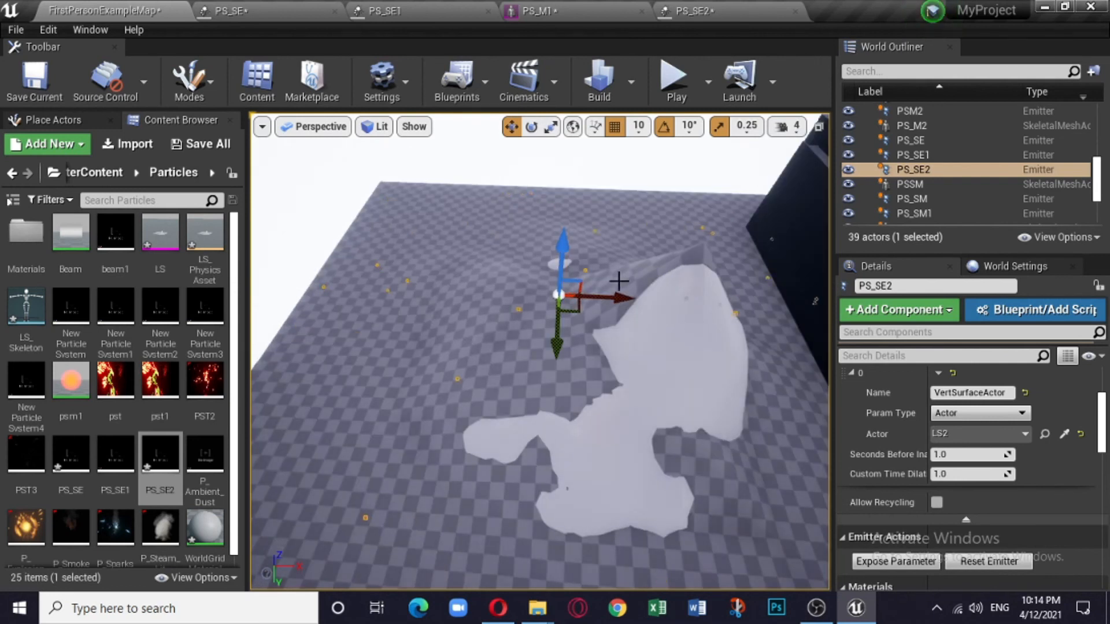
drag(553, 348, 556, 325)
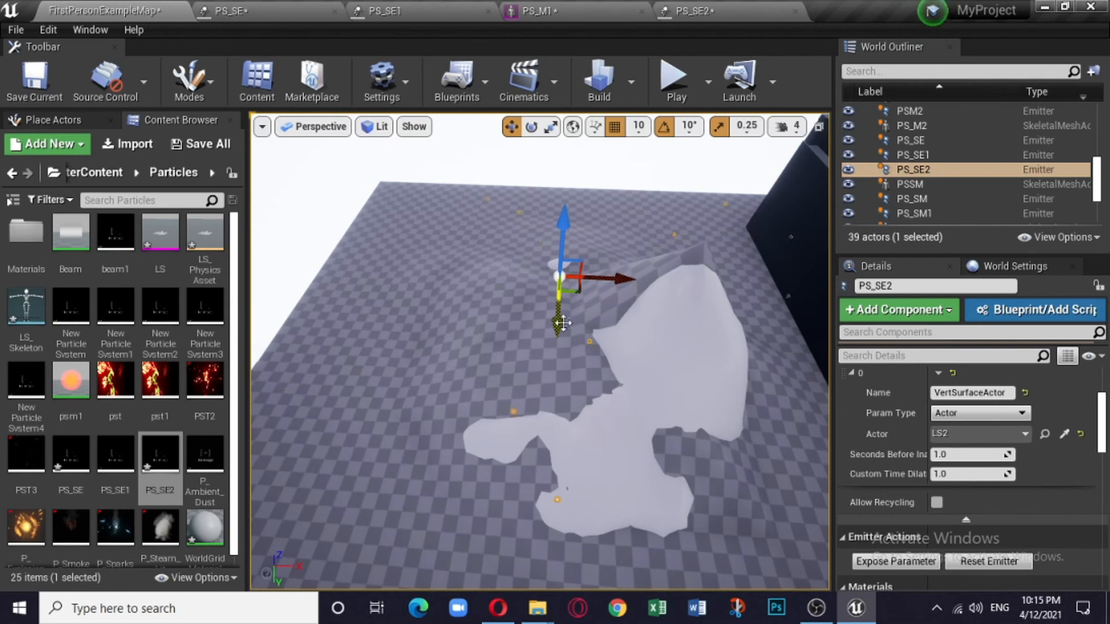
click(680, 354)
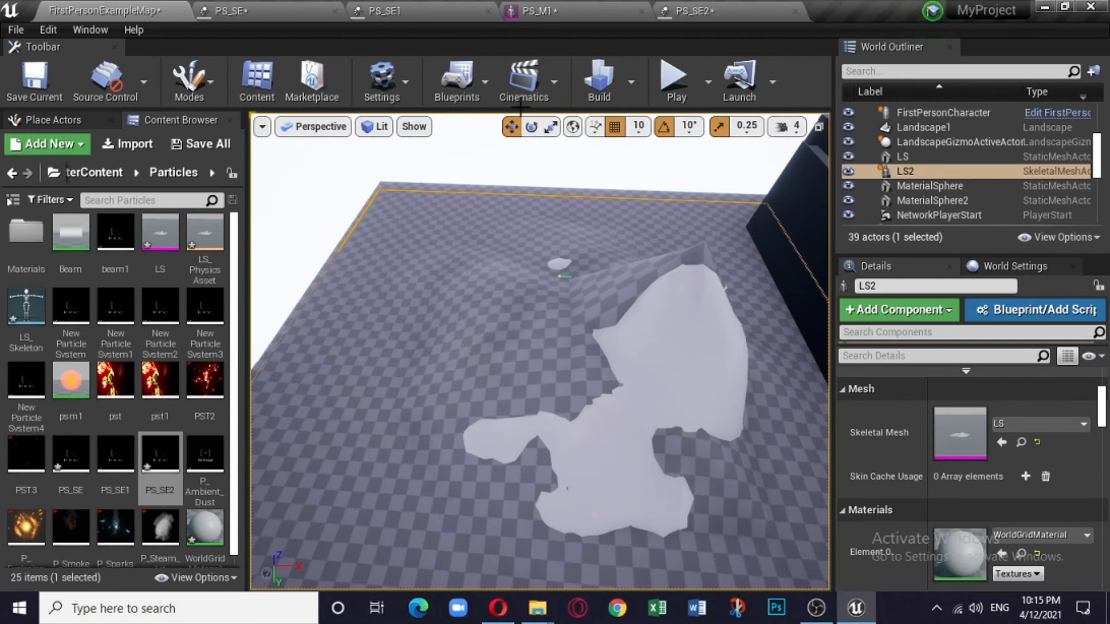
- Set the constant spawn rate of the PS_SE2 particle emitter to 200
click(590, 8)
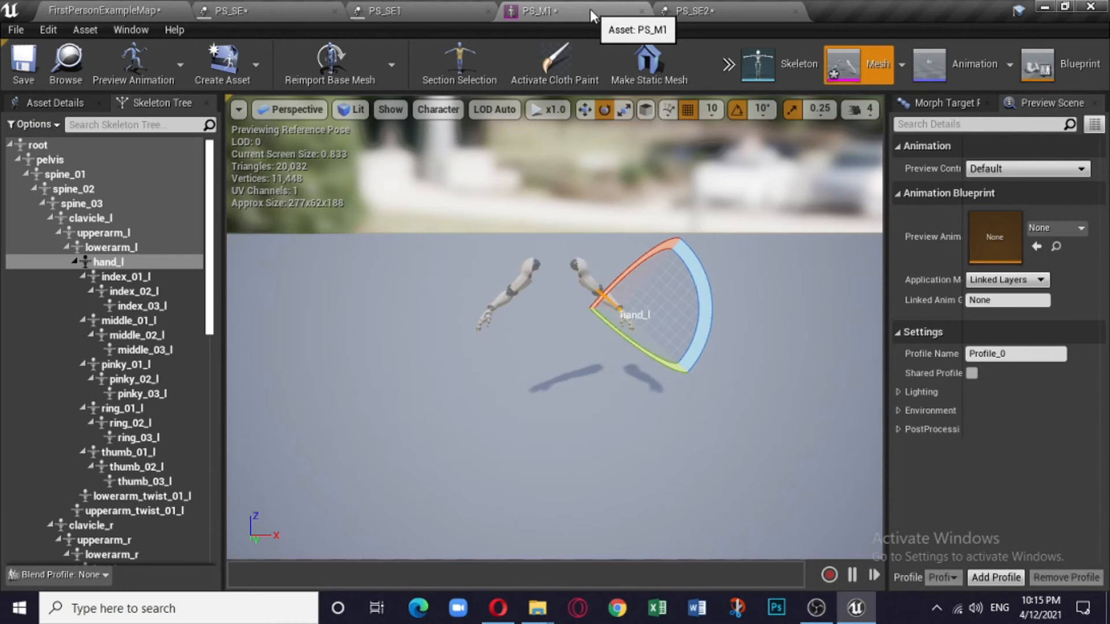
click(695, 12)
click(509, 230)
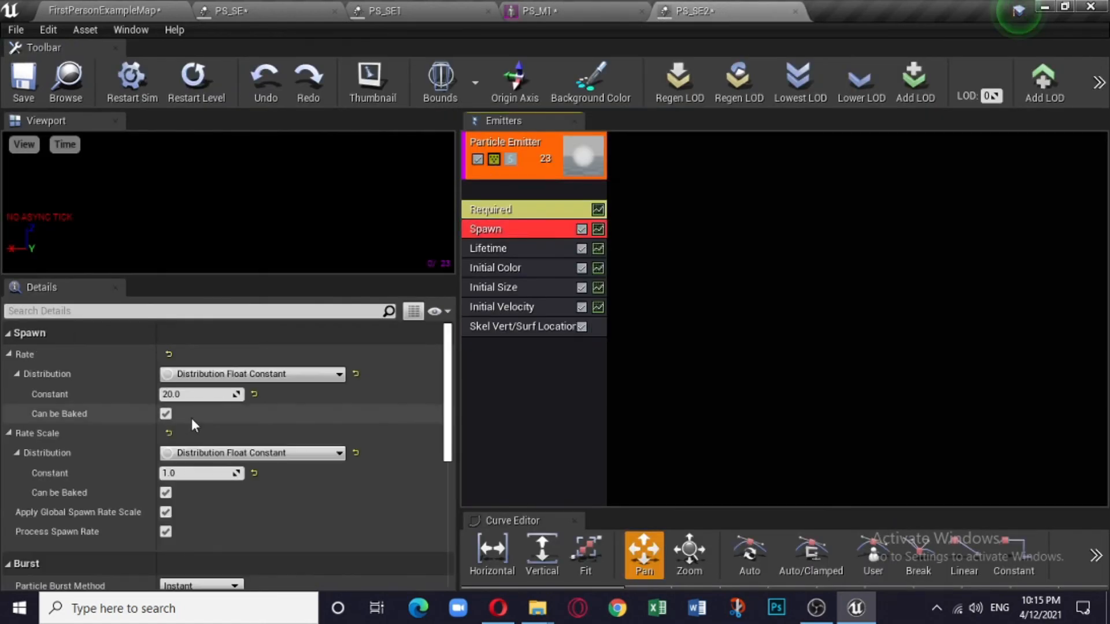
click(215, 395)
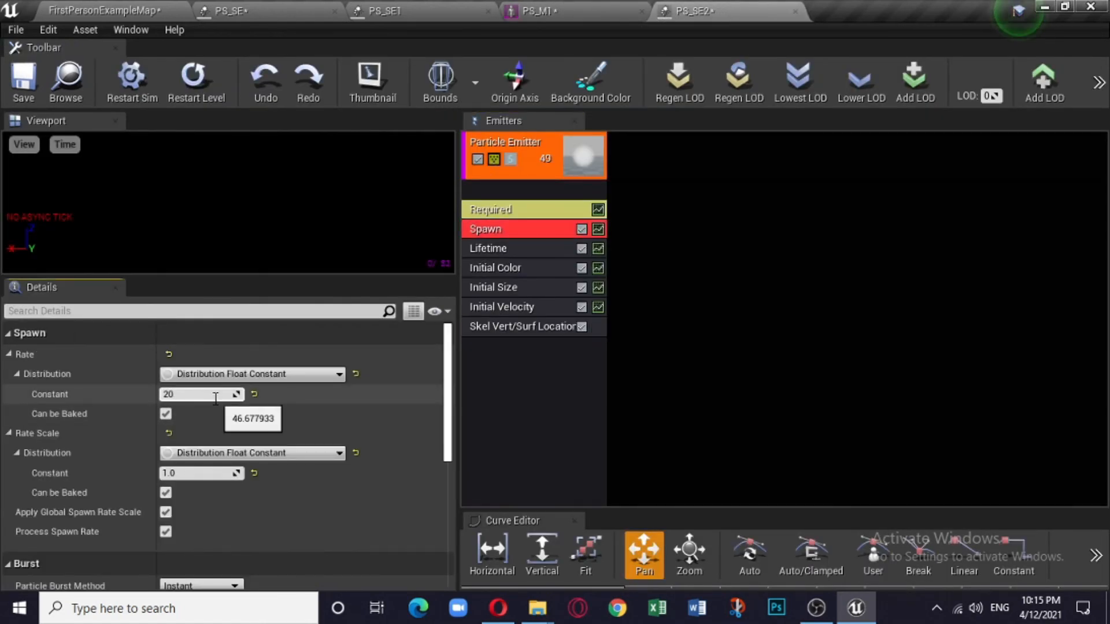
key(Return)
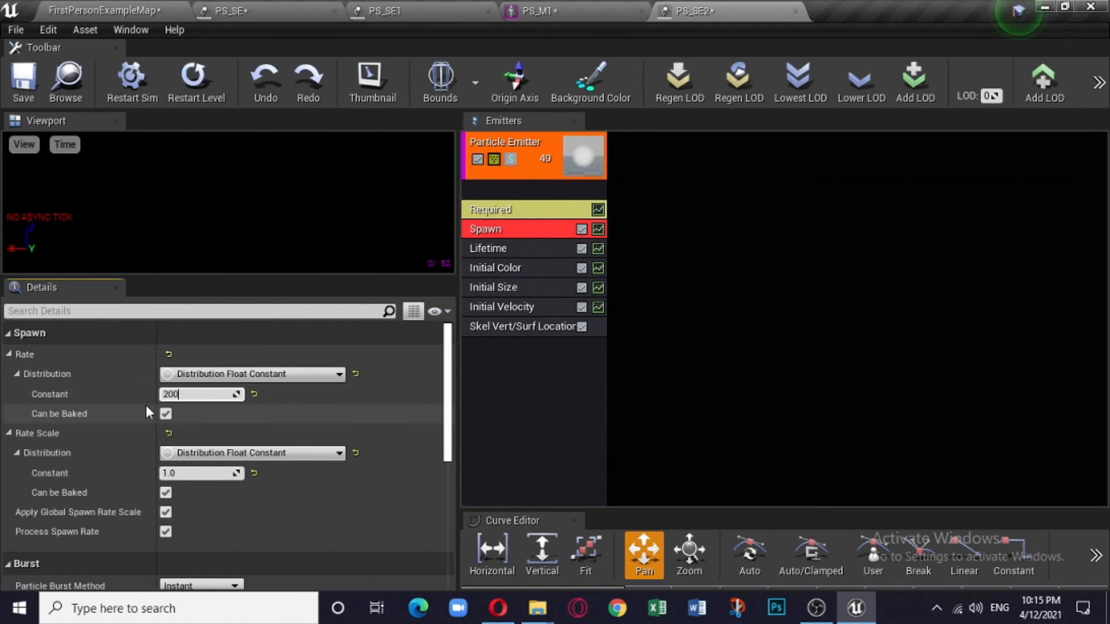
- Return to the FirstPersonExampleMap level and nudge the LS2 skeletal mesh slightly along the Y axis beside the peak
click(88, 12)
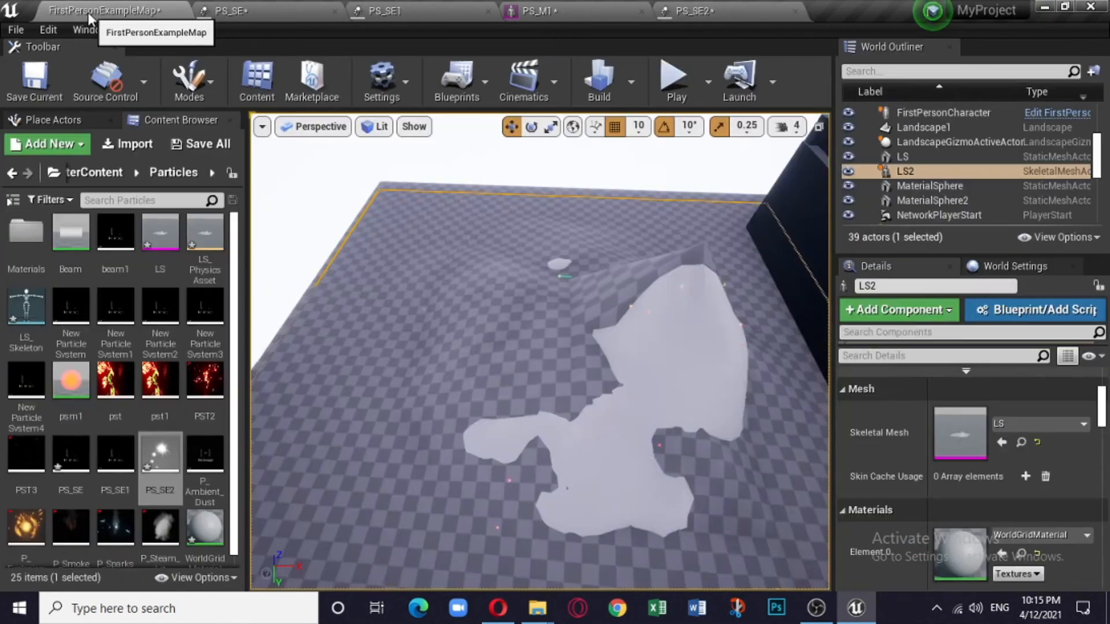
right_drag(531, 241, 686, 214)
key(w)
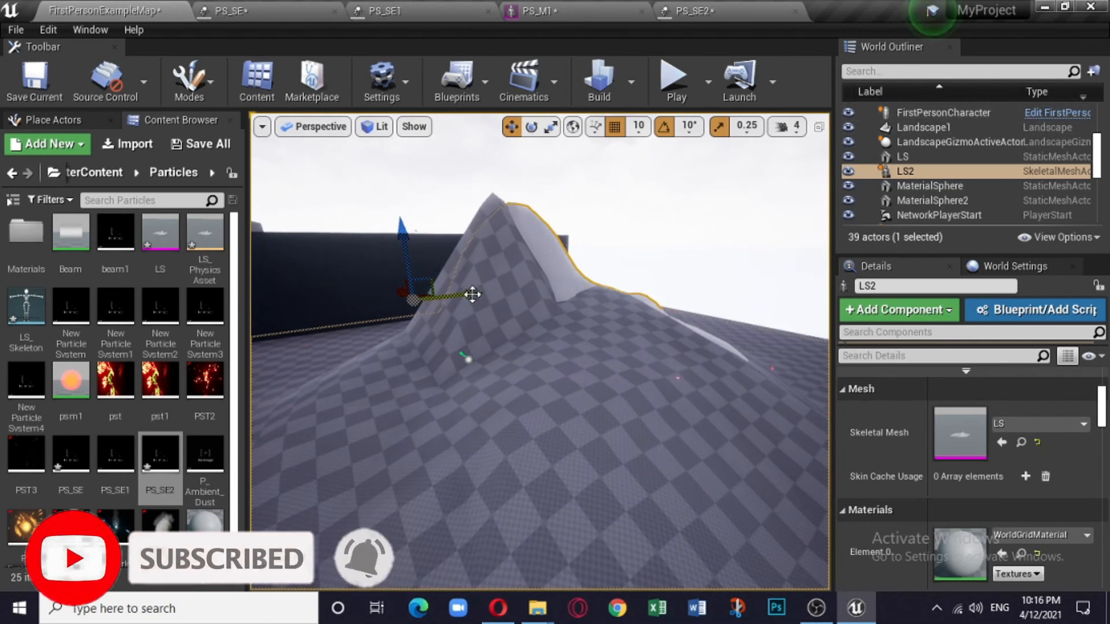
drag(472, 294, 470, 296)
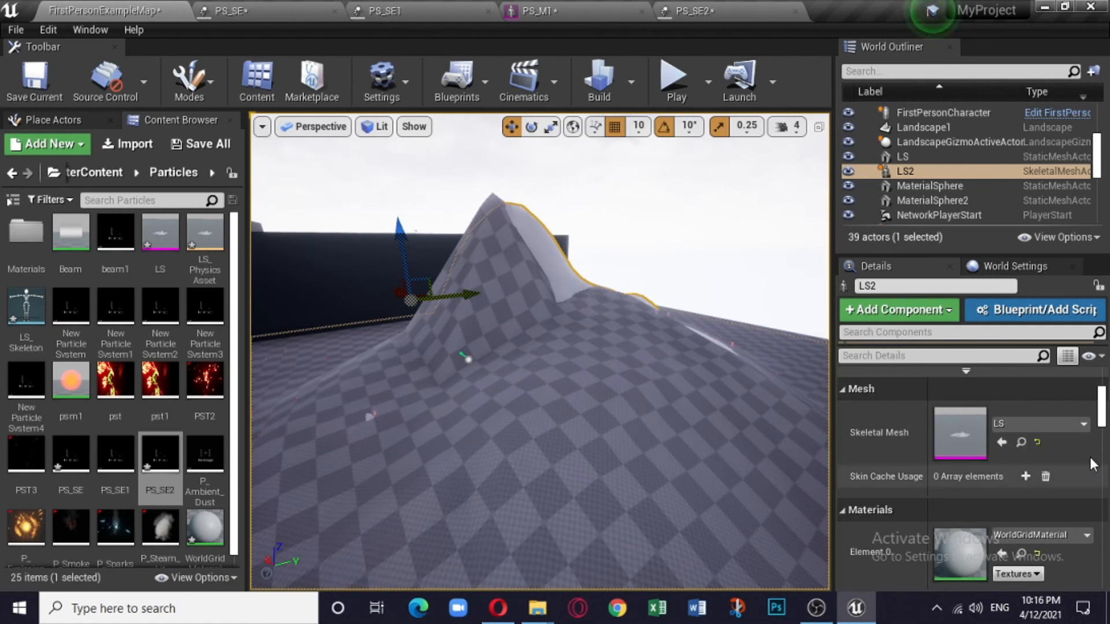
- Open LS2's WorldGridMaterial for editing and spread the overlapping Param and result nodes apart in the graph
scroll(976, 480, down, 3)
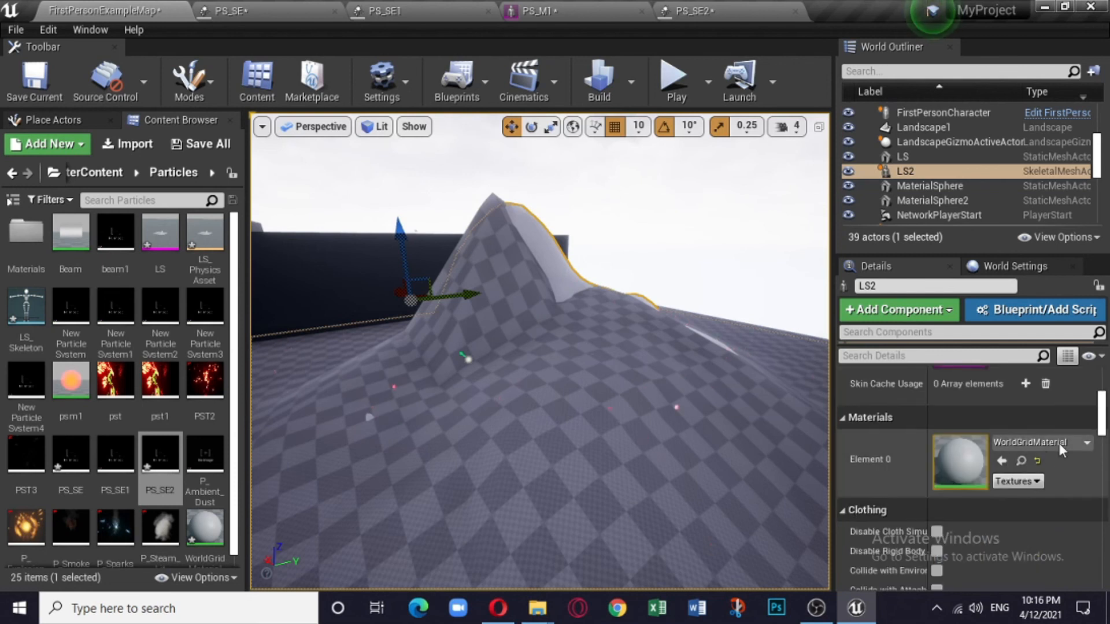
double_click(953, 448)
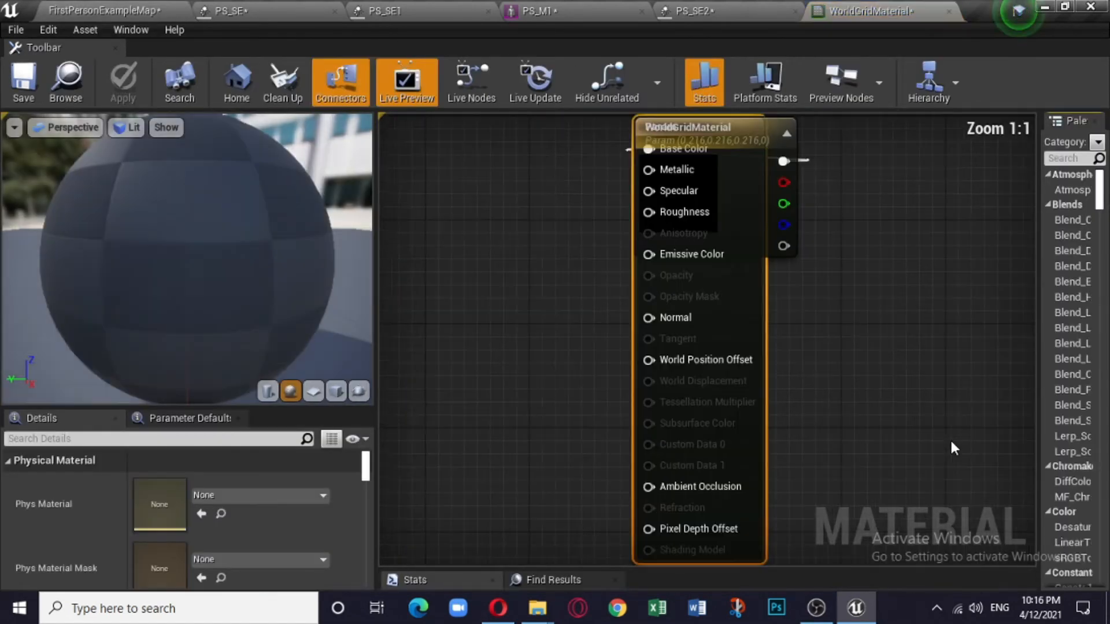
drag(746, 130, 815, 252)
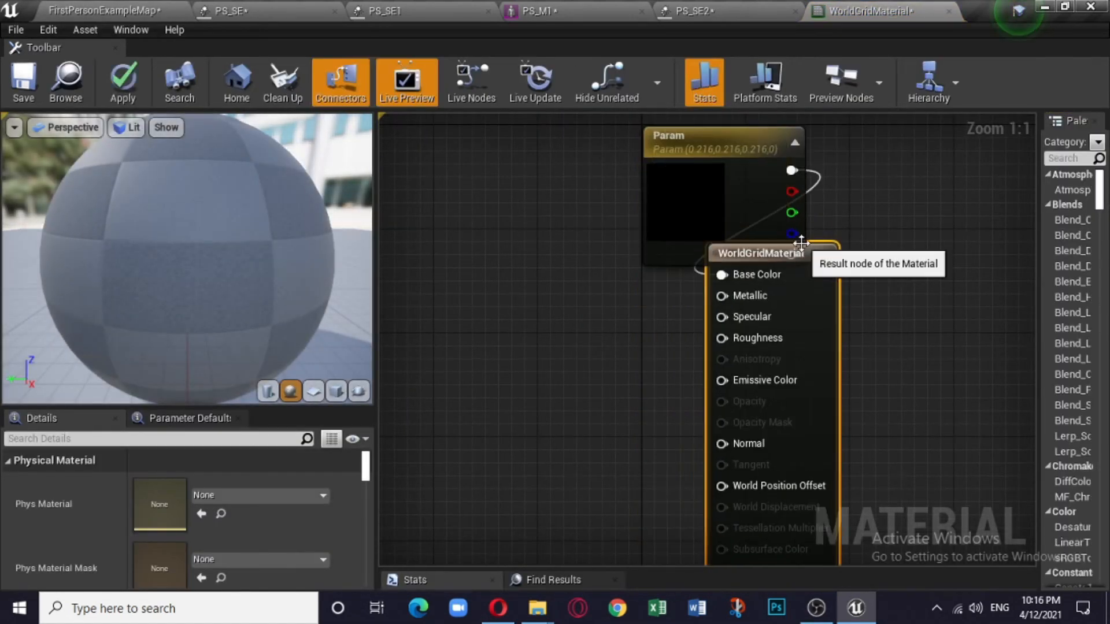
drag(700, 126, 361, 169)
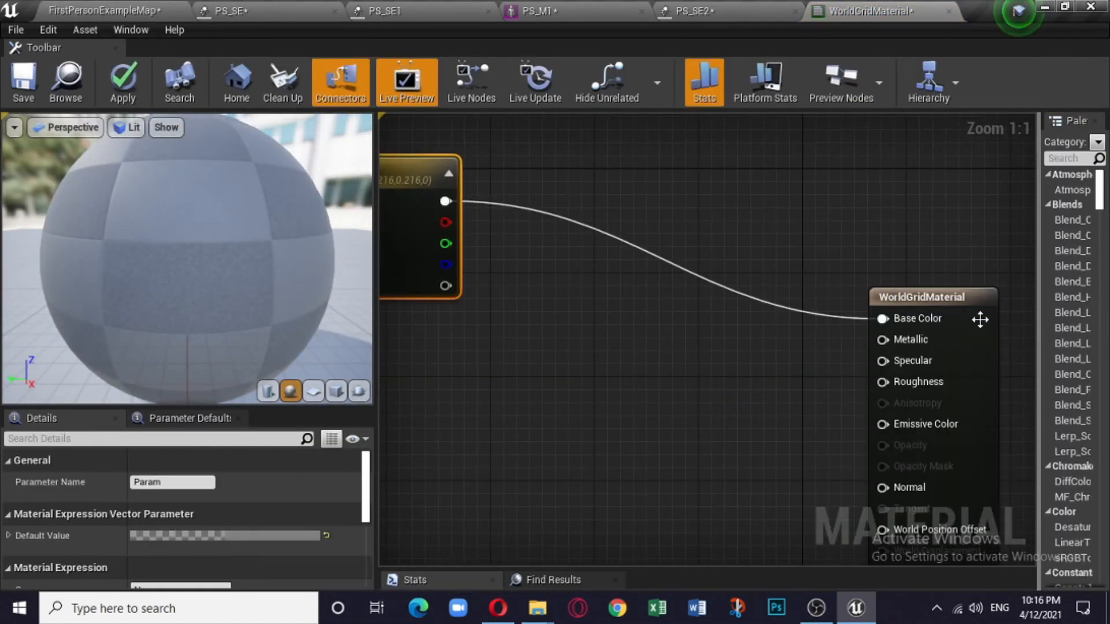
drag(946, 297, 801, 166)
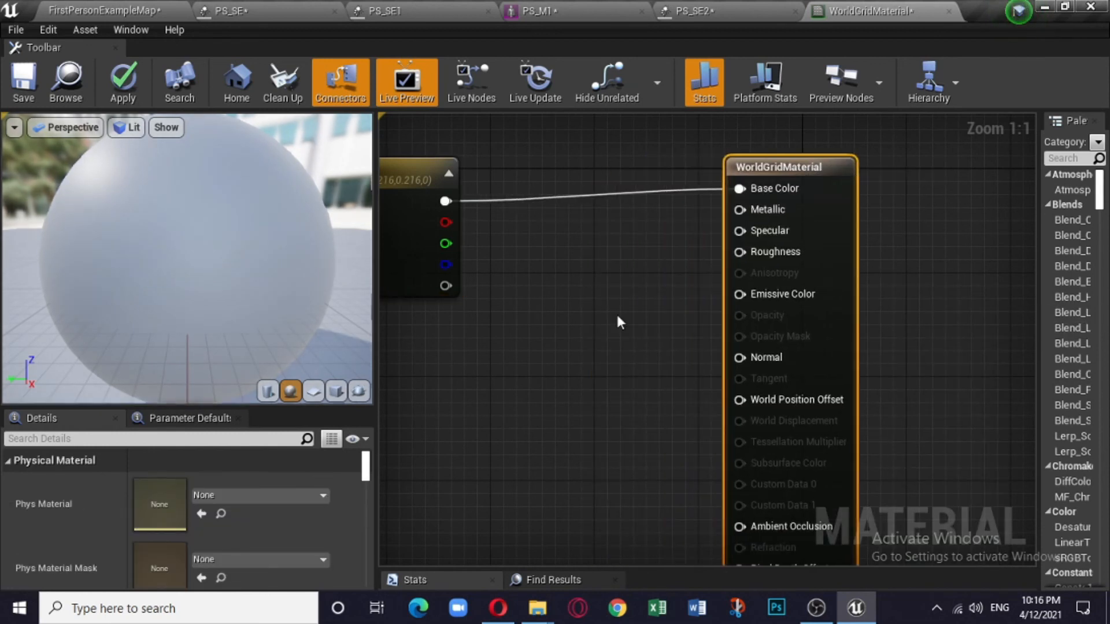
- Add a Constant node with value 0 below the Param node in the material graph
right_click(483, 395)
click(467, 328)
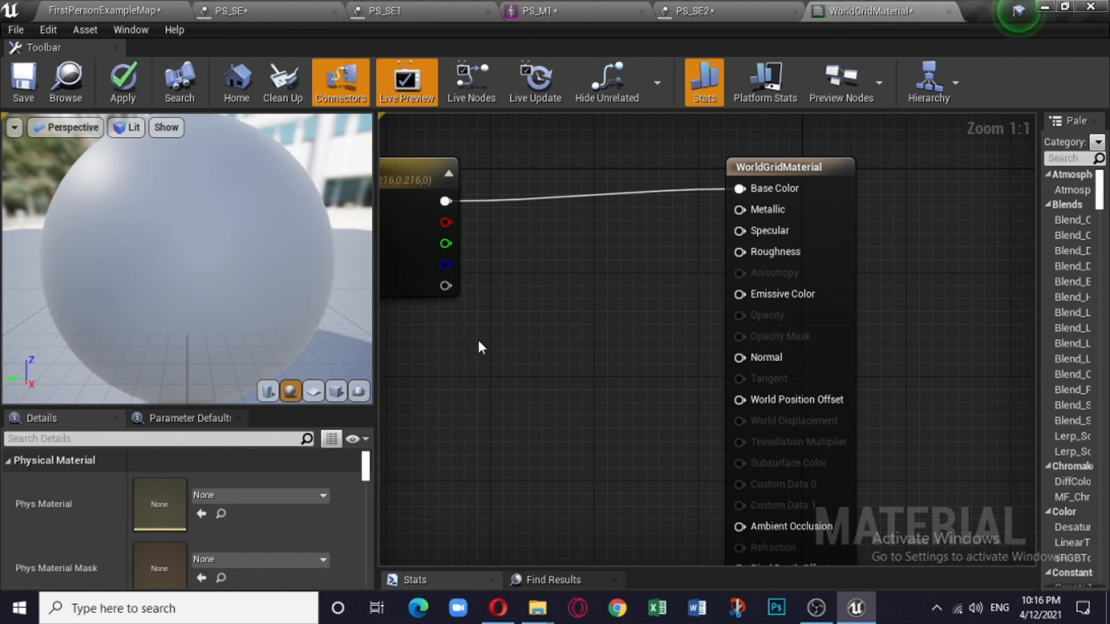
click(478, 340)
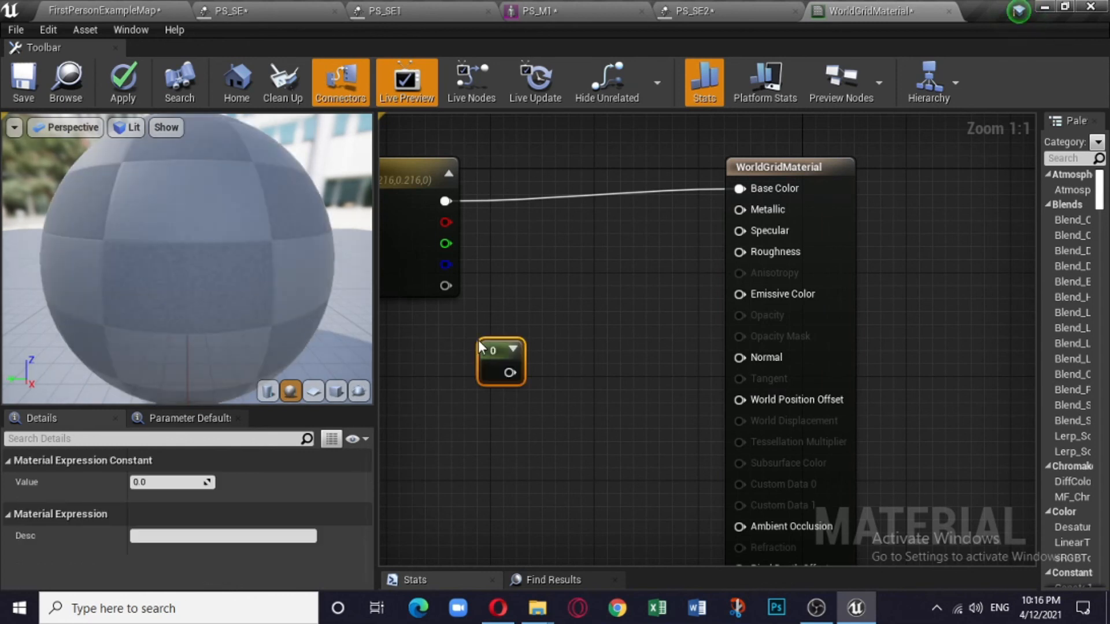
- Set the blend mode of WorldGridMaterial to Translucent
click(772, 167)
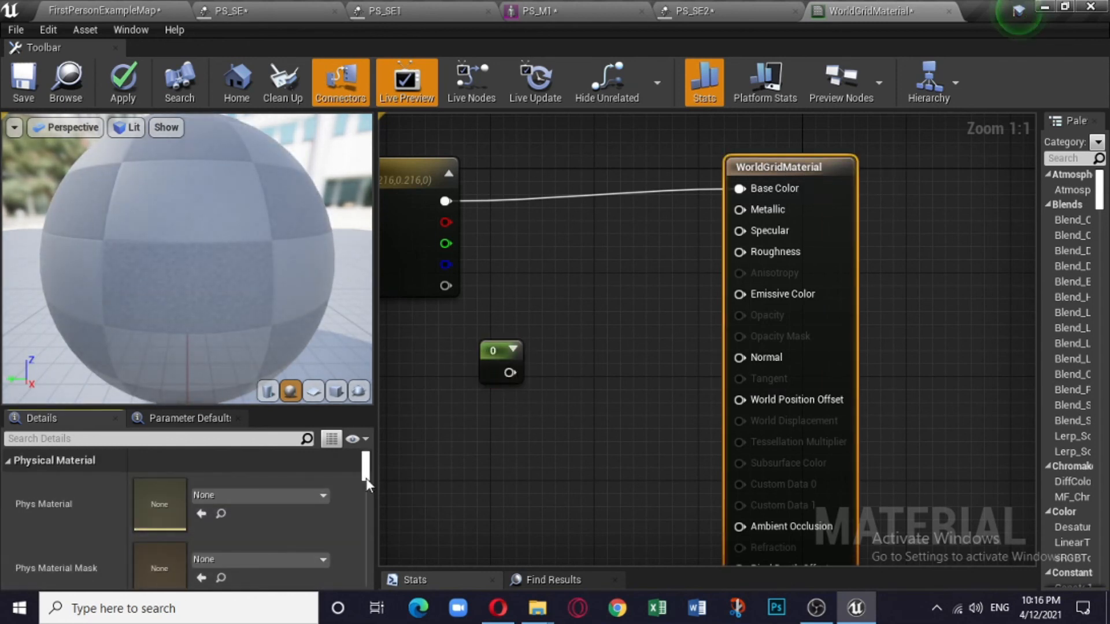
scroll(366, 479, down, 5)
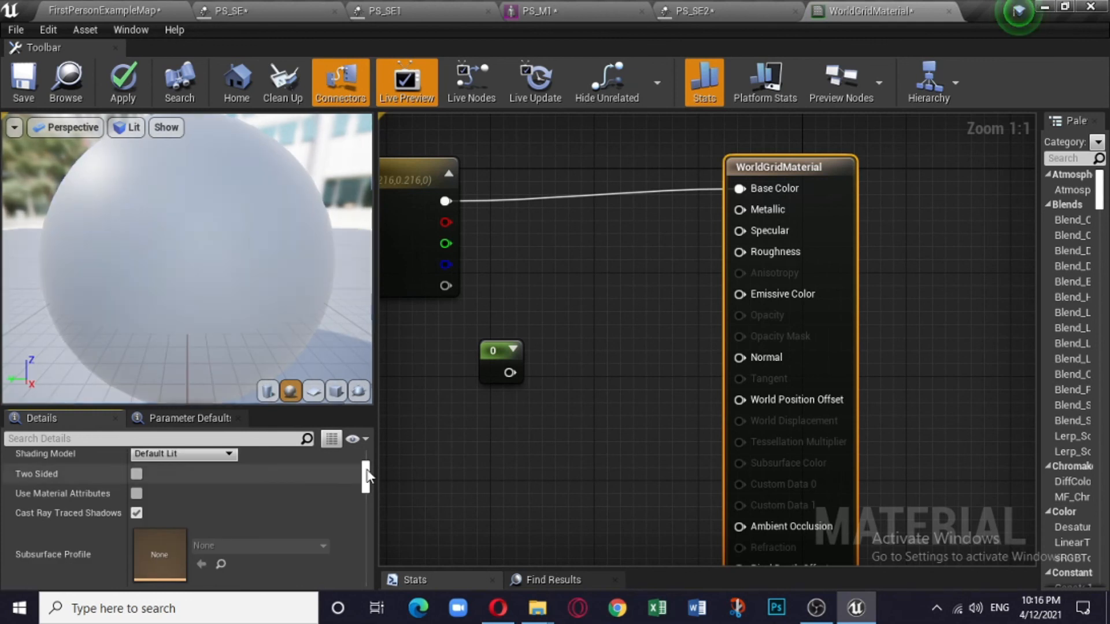
scroll(365, 478, up, 2)
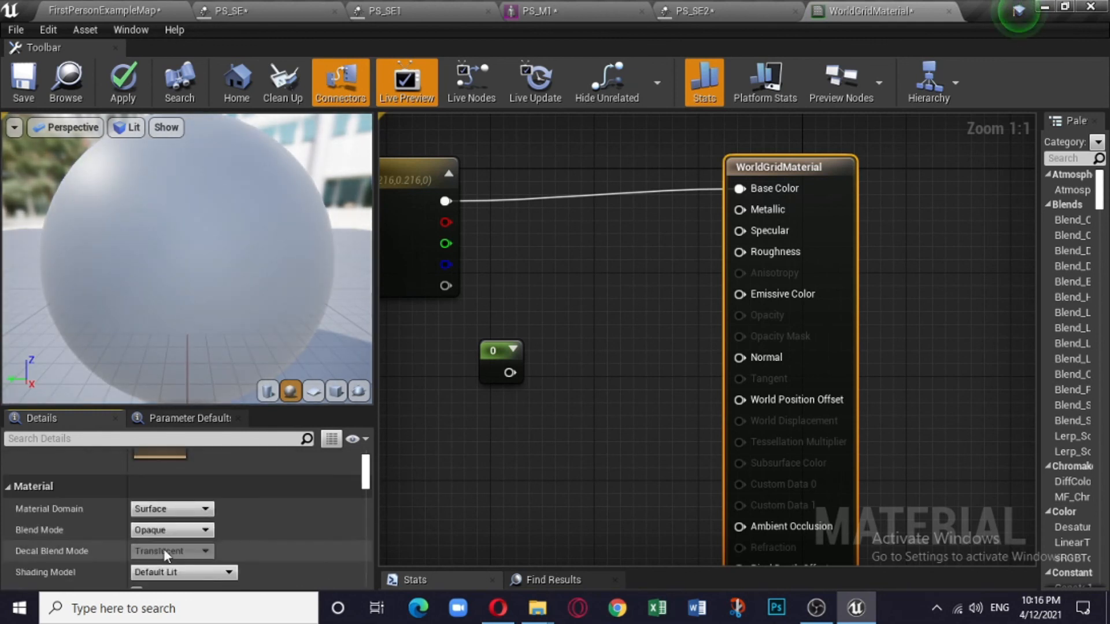
click(175, 530)
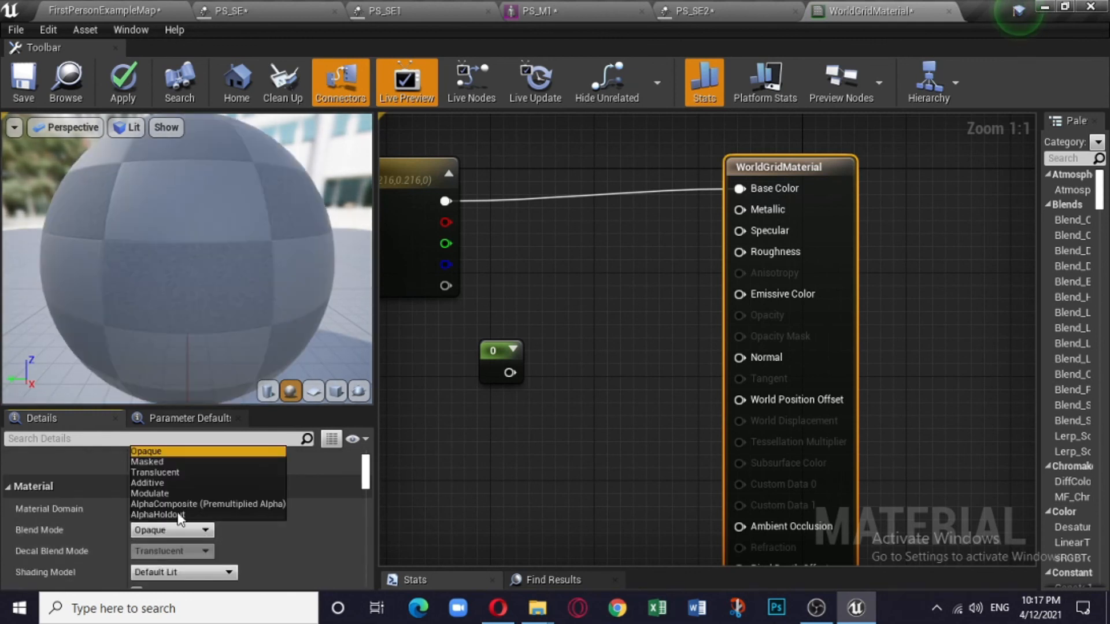
click(188, 472)
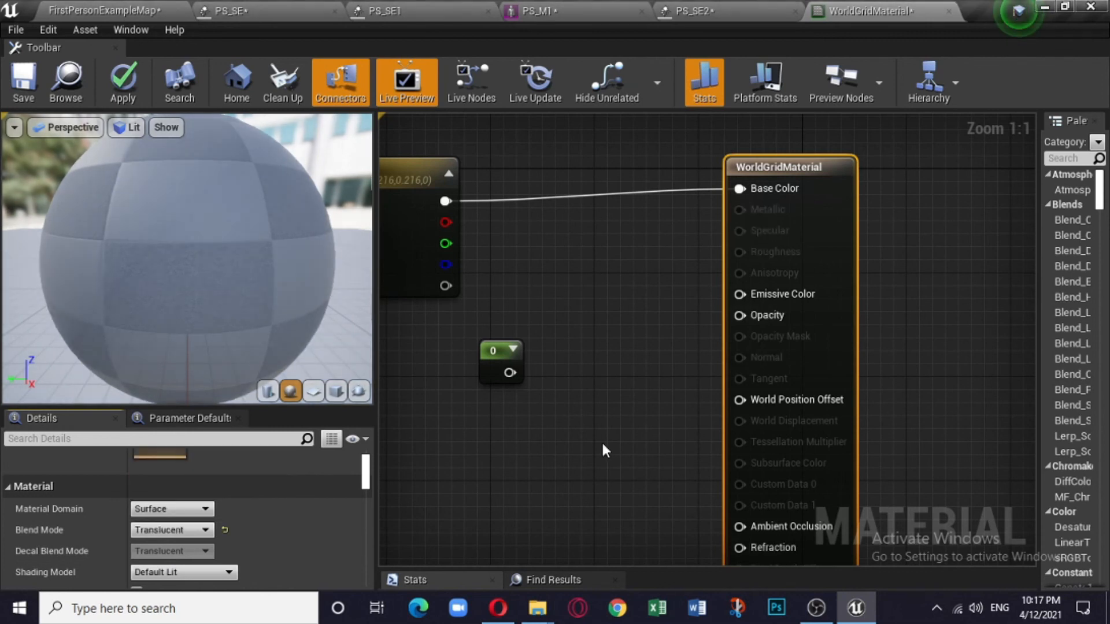
- Connect the 0 constant to the material's Opacity input and save WorldGridMaterial
drag(509, 372, 762, 314)
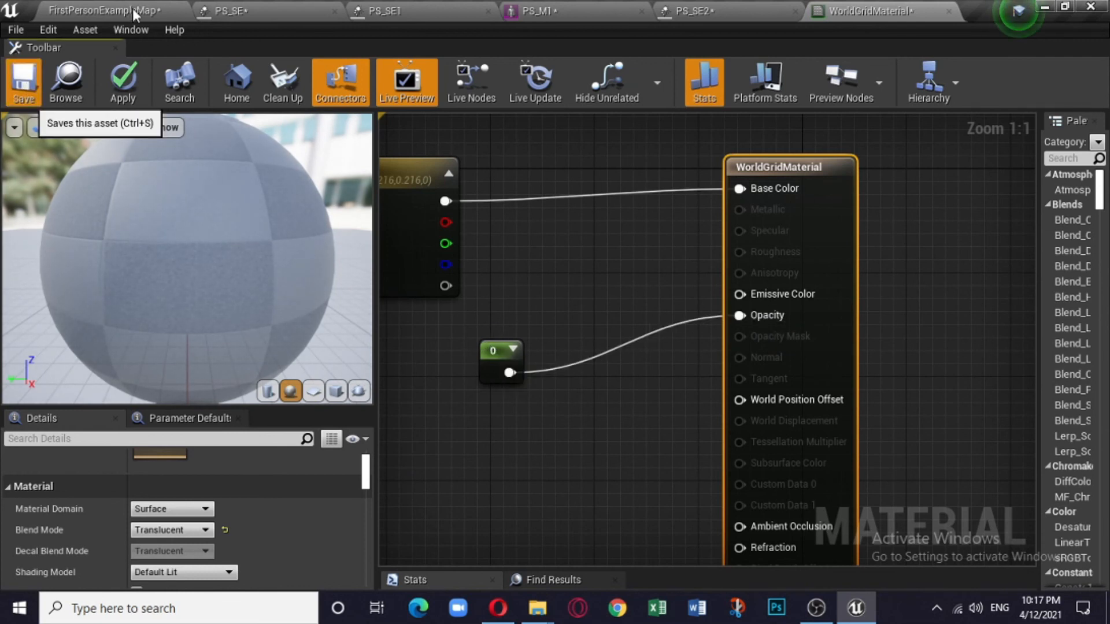
key(ctrl+s)
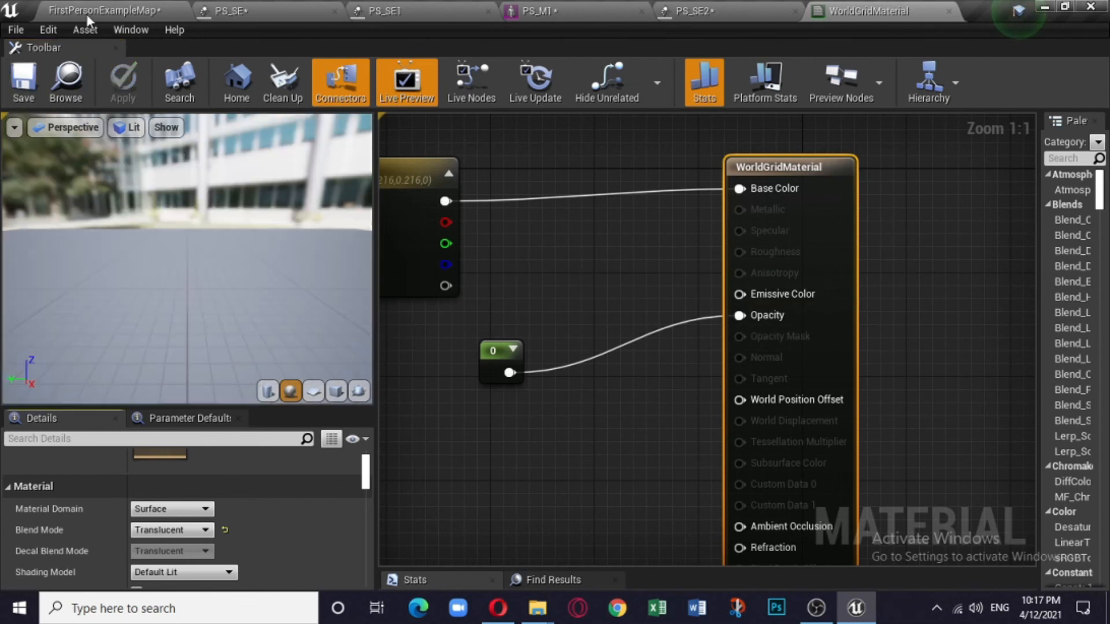
- Return to the FirstPersonExampleMap level and examine the landscape and its emitted particles with the translucent mesh material
click(88, 12)
right_drag(641, 225, 562, 215)
key(w)
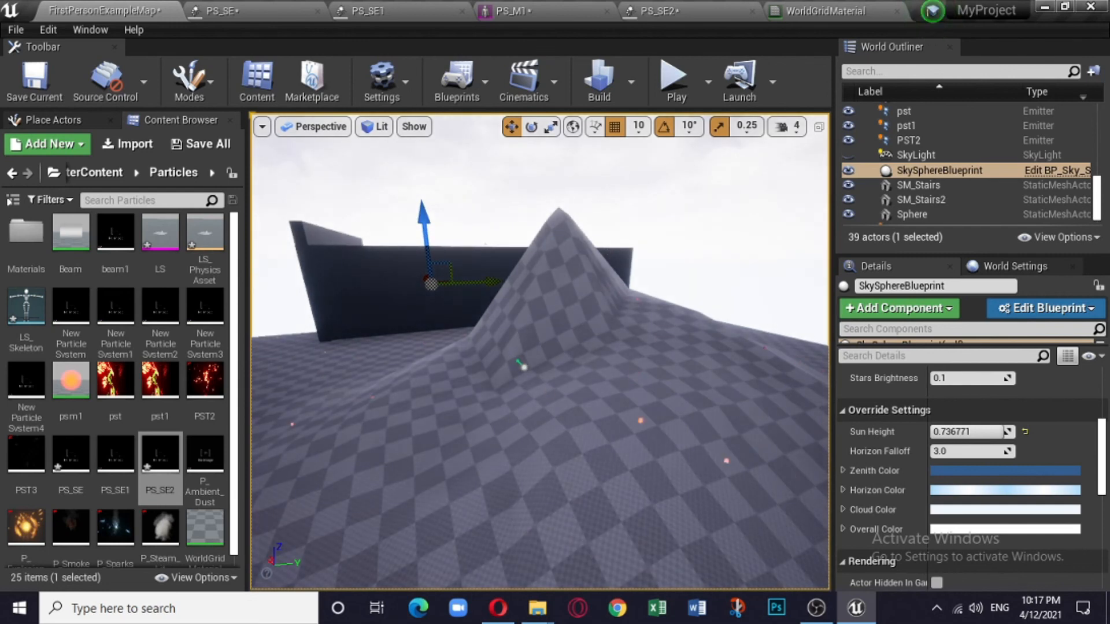